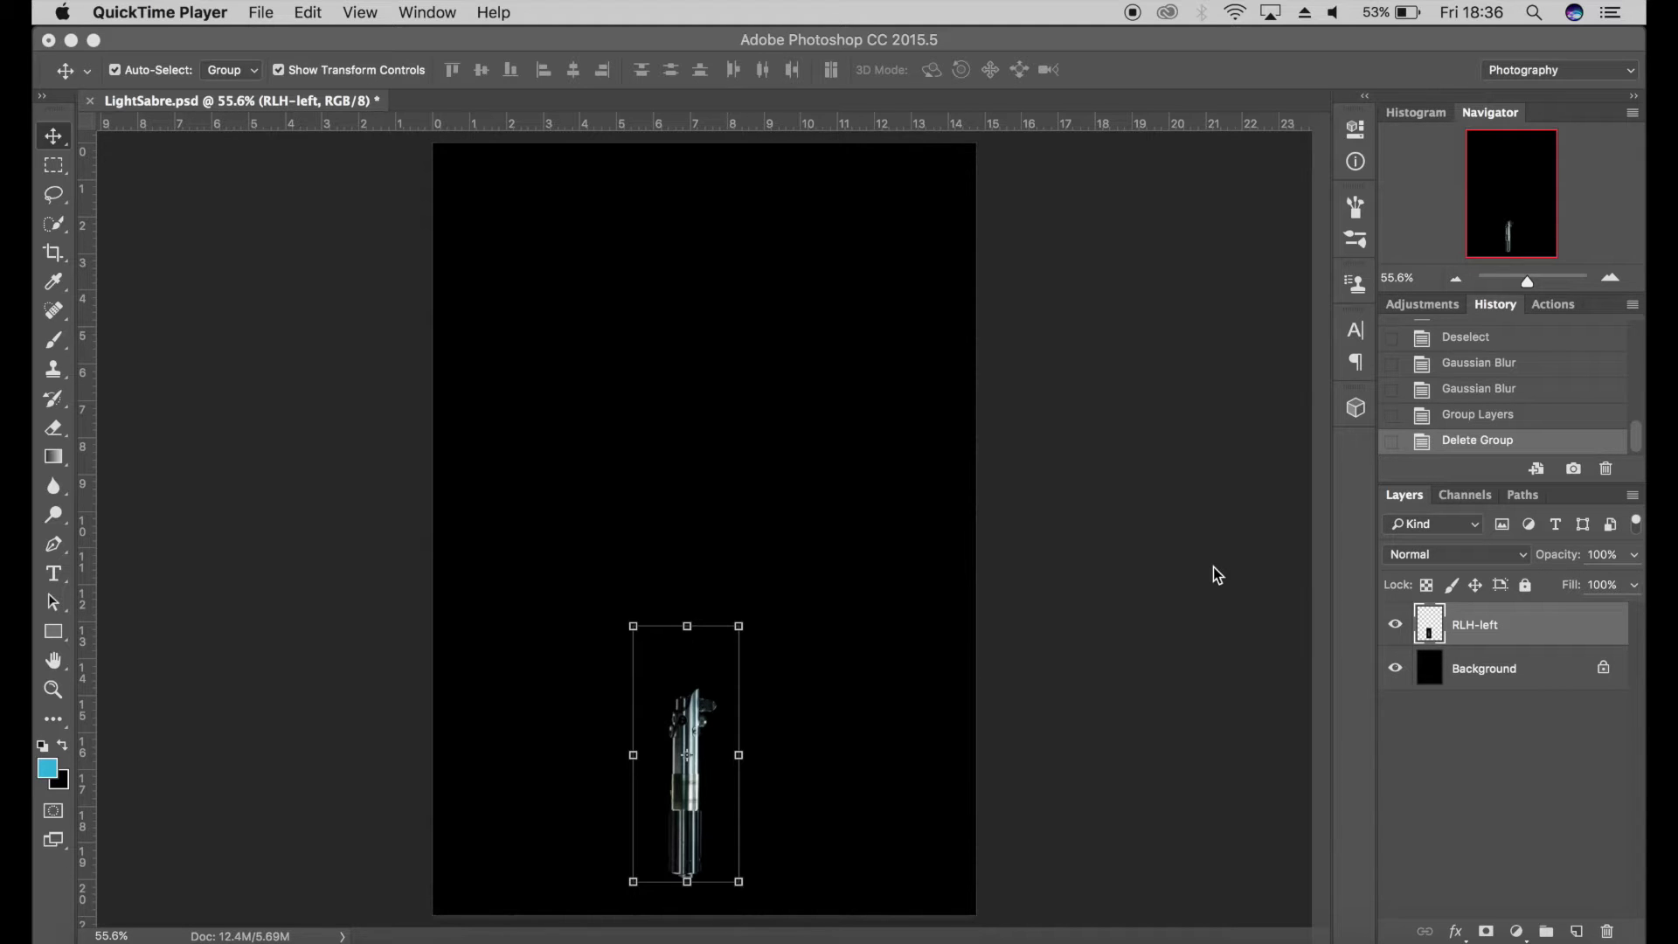
Draw a tall narrow rectangle up from the hilt and fill it white
click(60, 636)
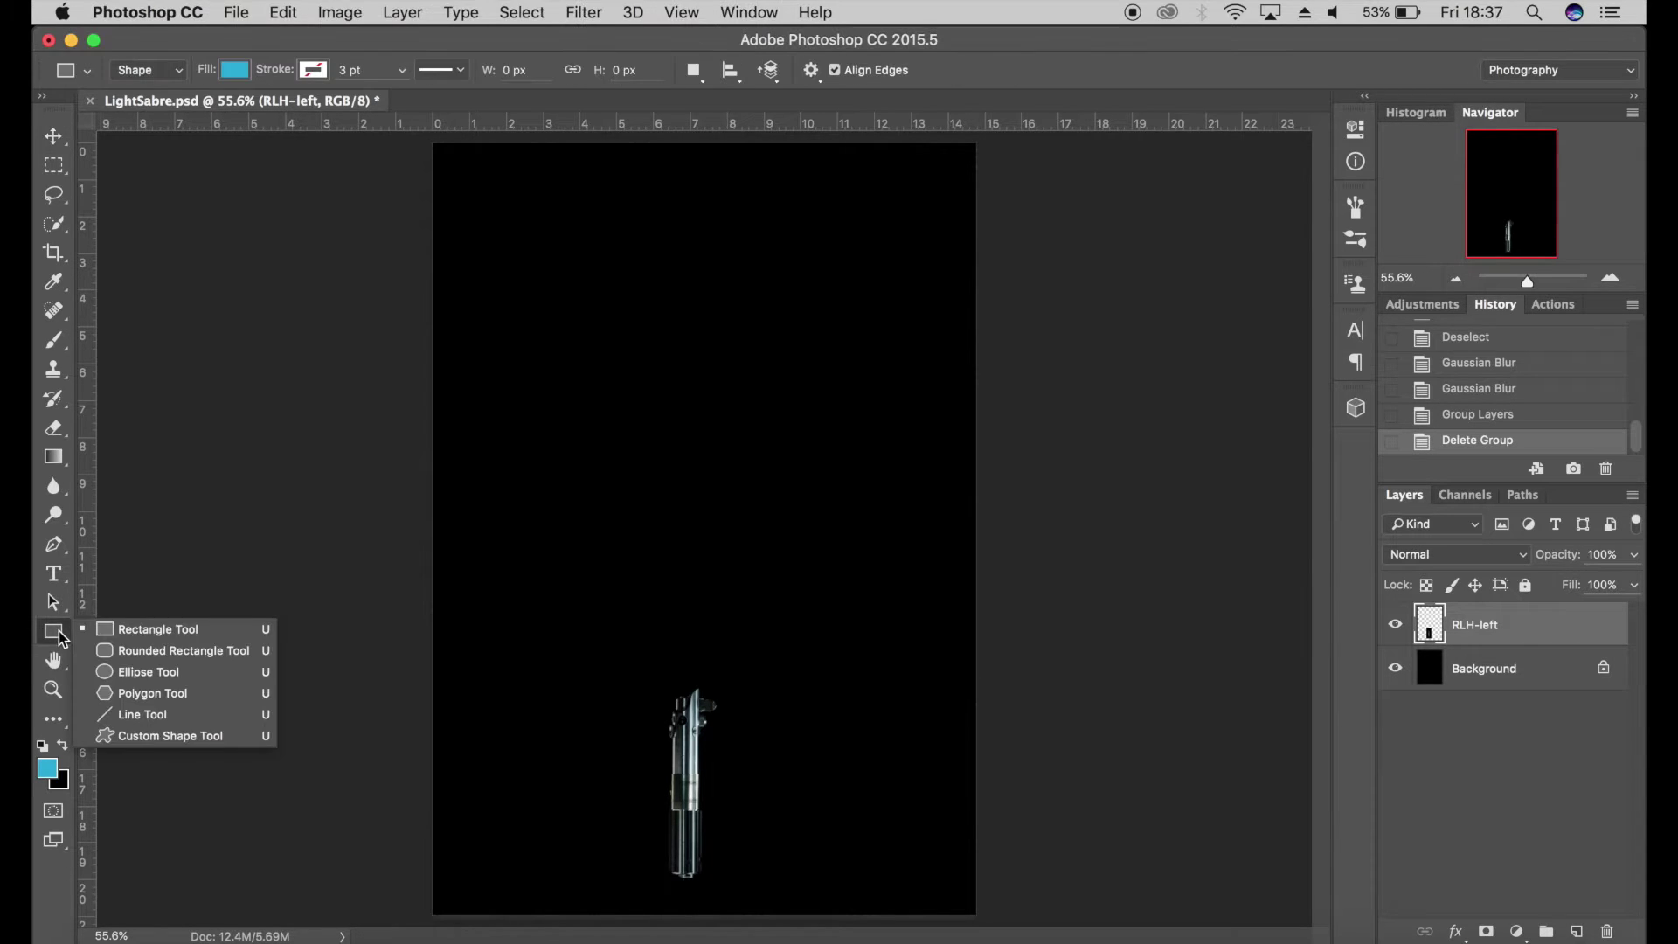
click(161, 628)
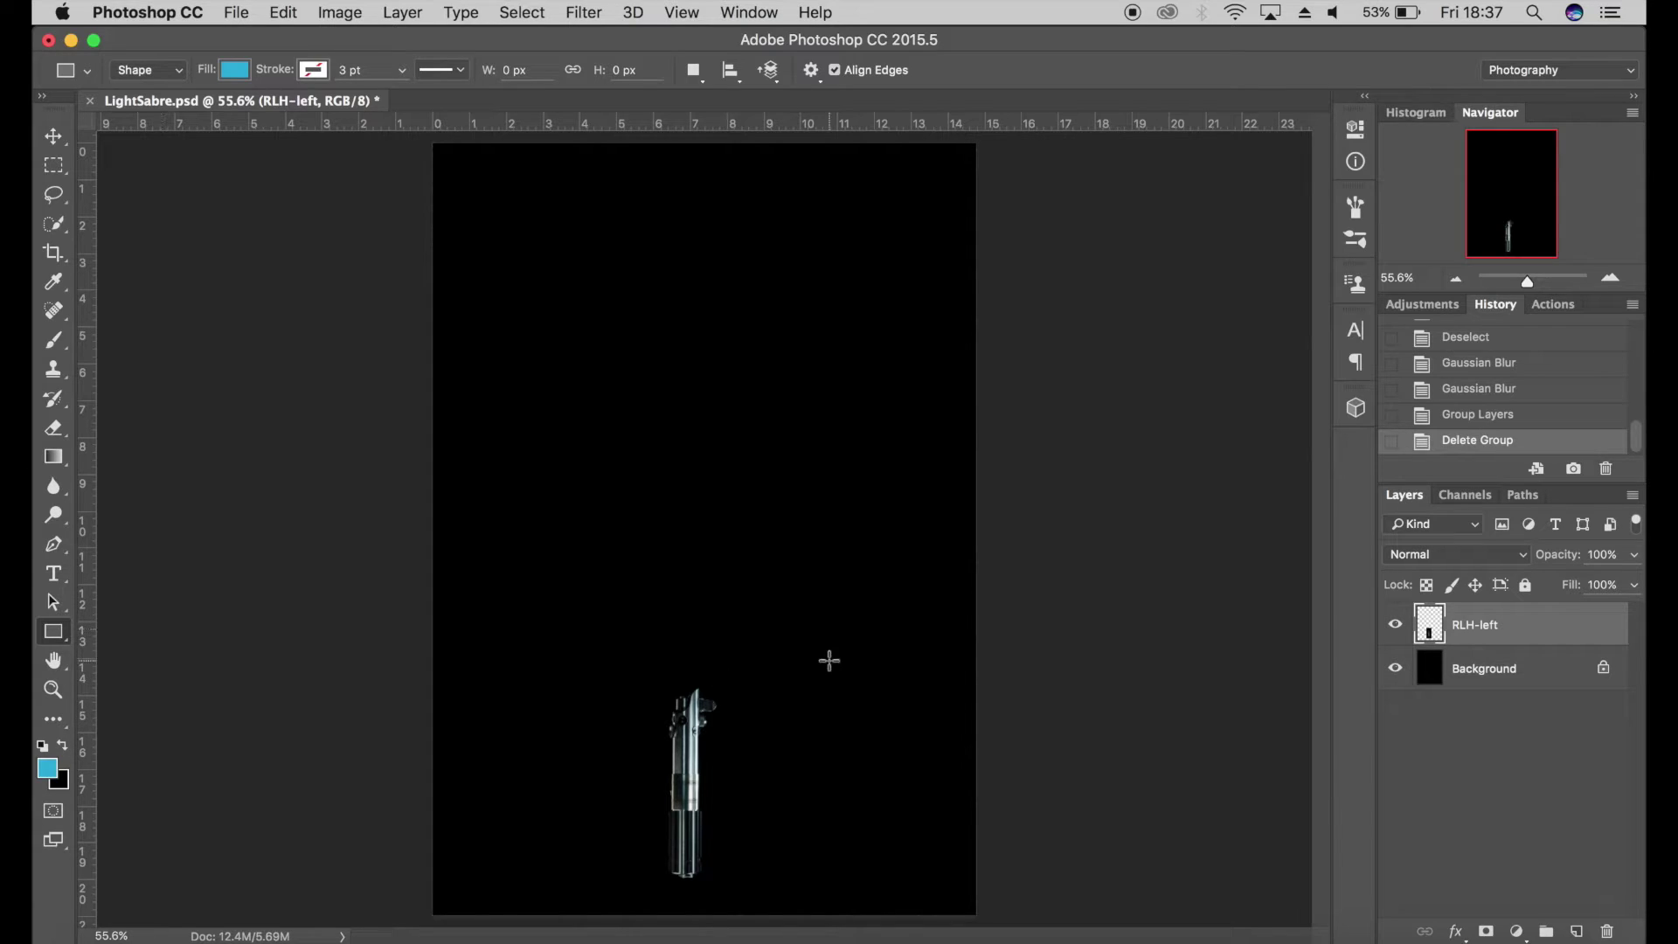
drag(679, 699, 689, 184)
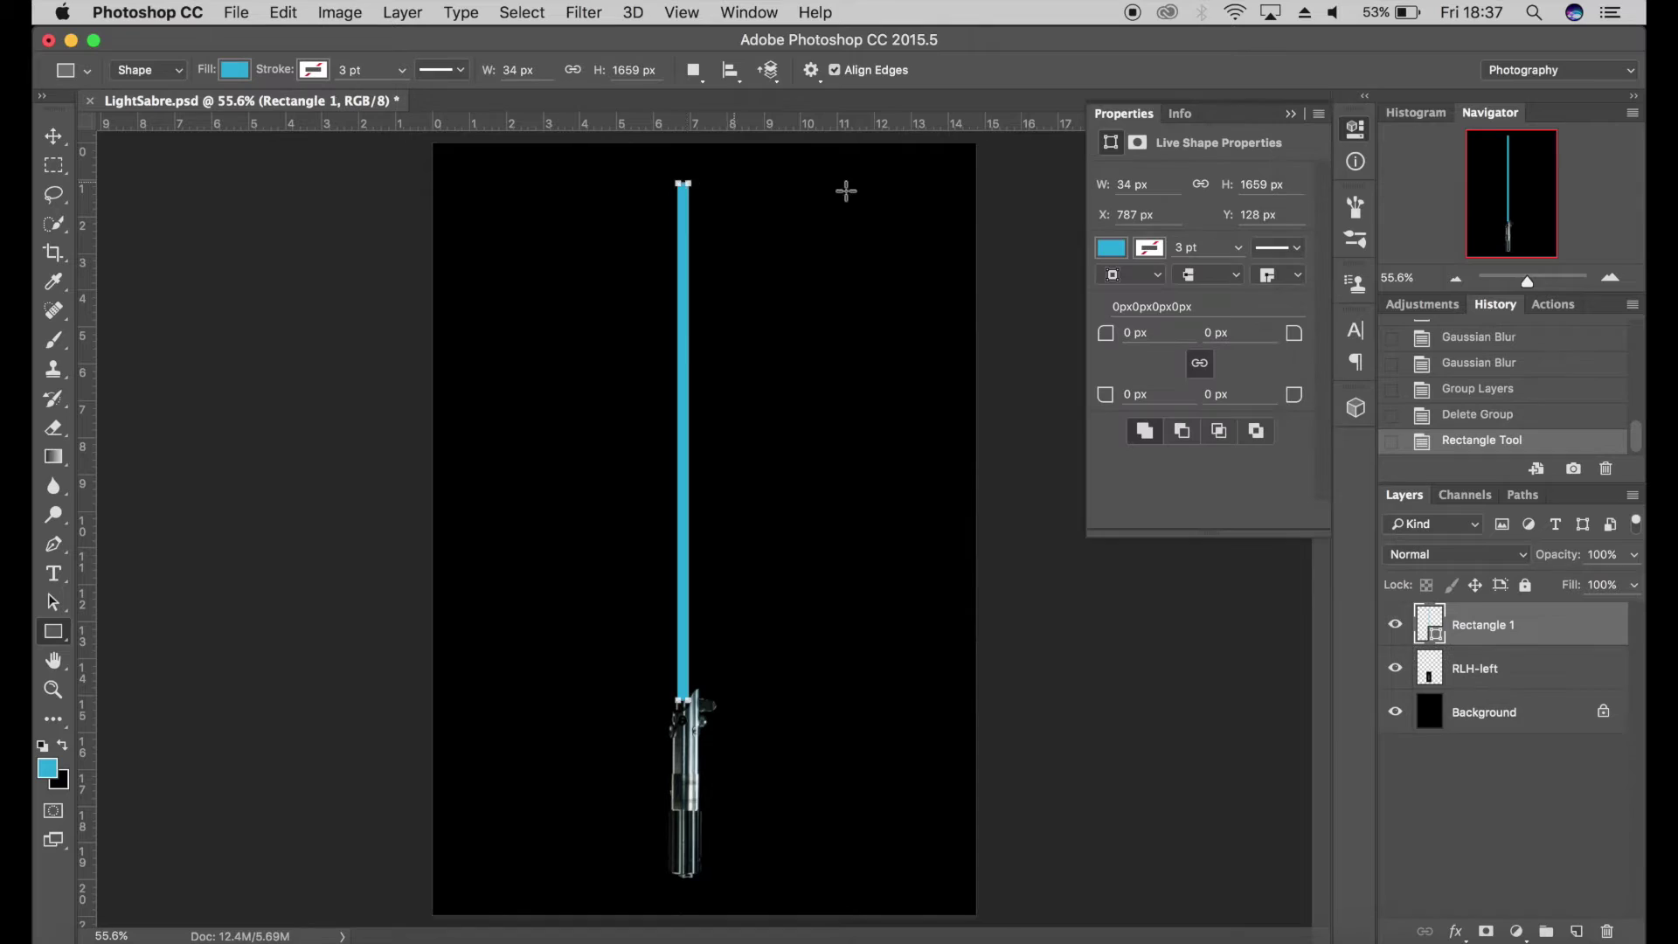
click(1123, 252)
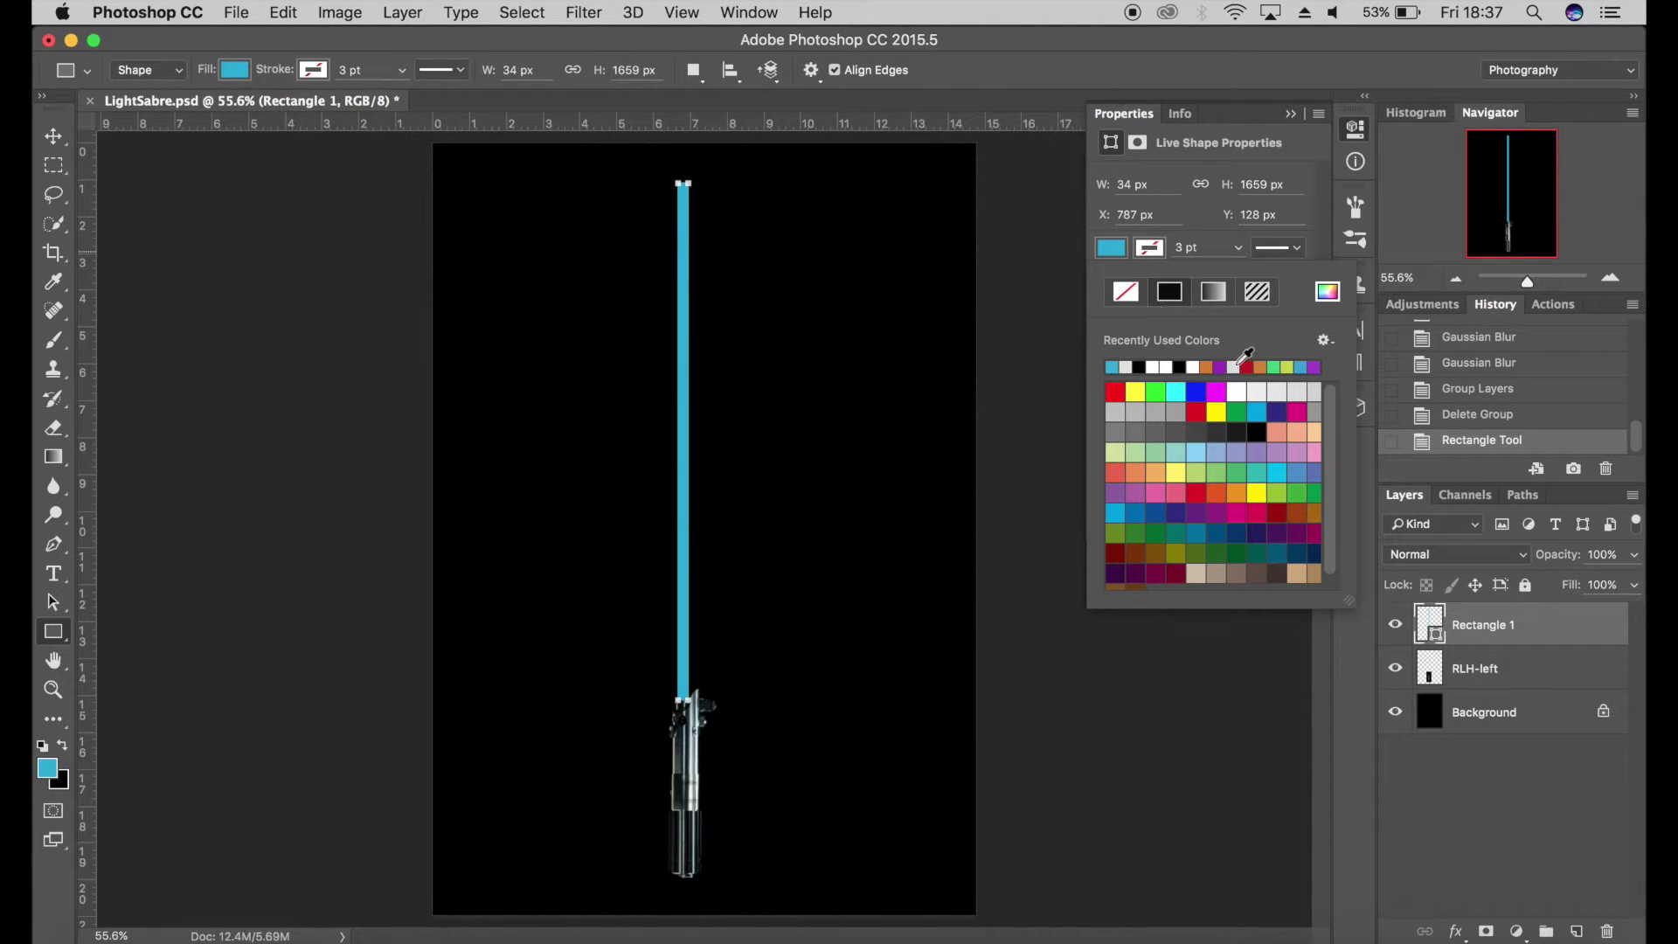
click(1196, 367)
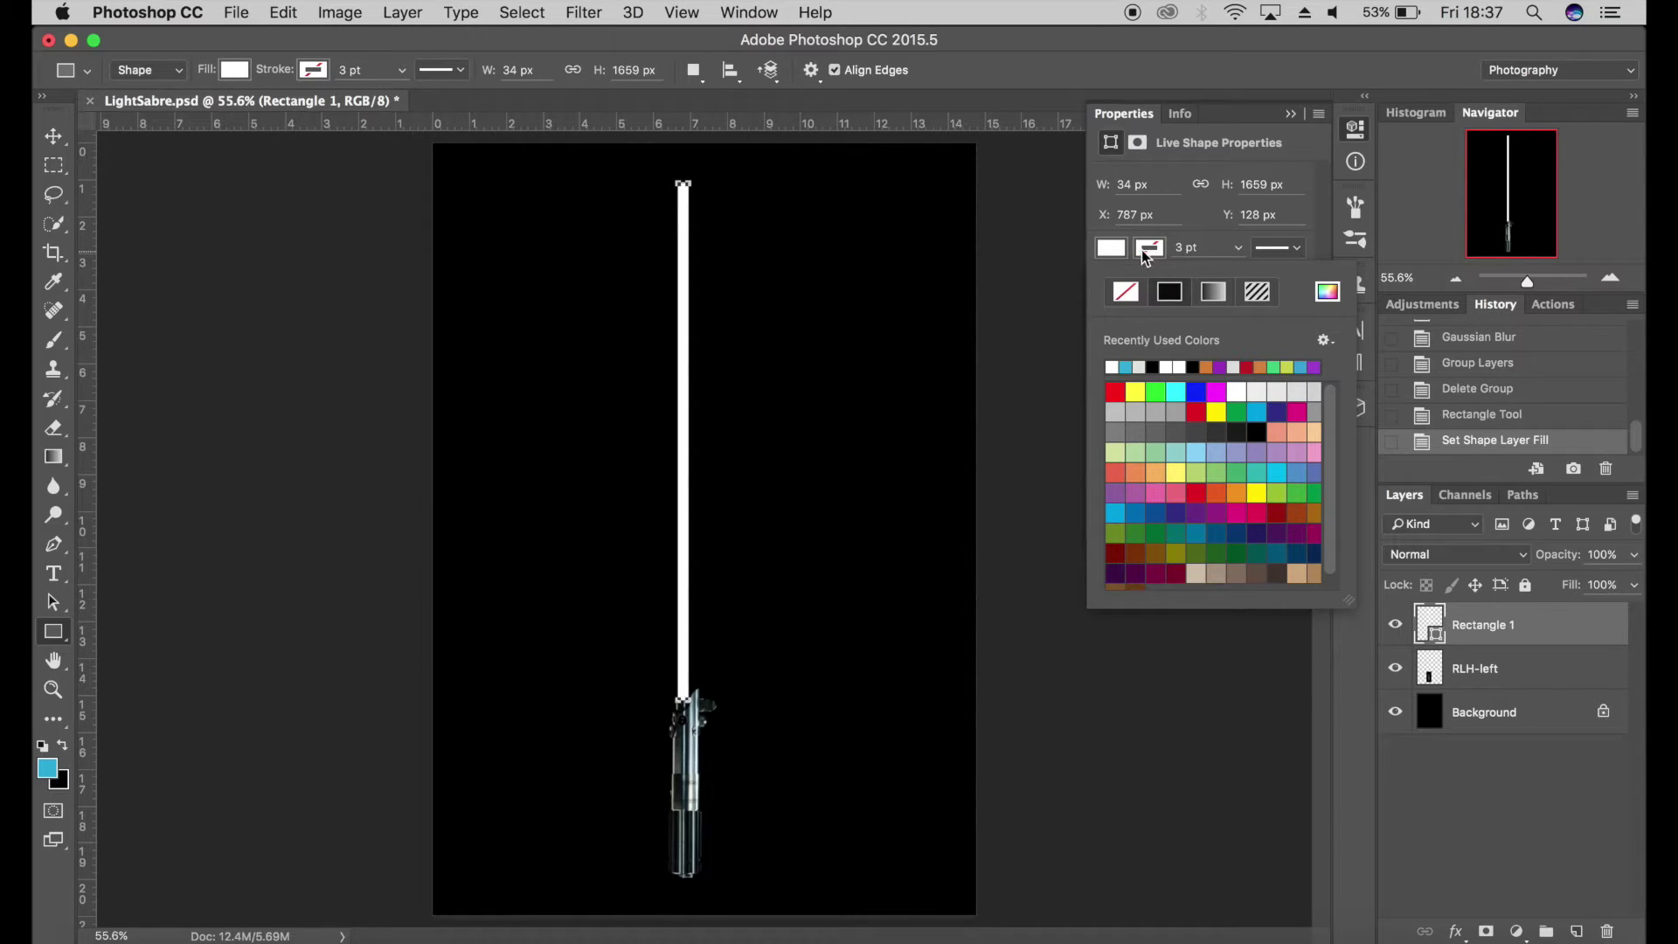
click(1146, 256)
Round all the blade's corners to 15 px and rasterize the Rectangle 1 layer
click(1129, 335)
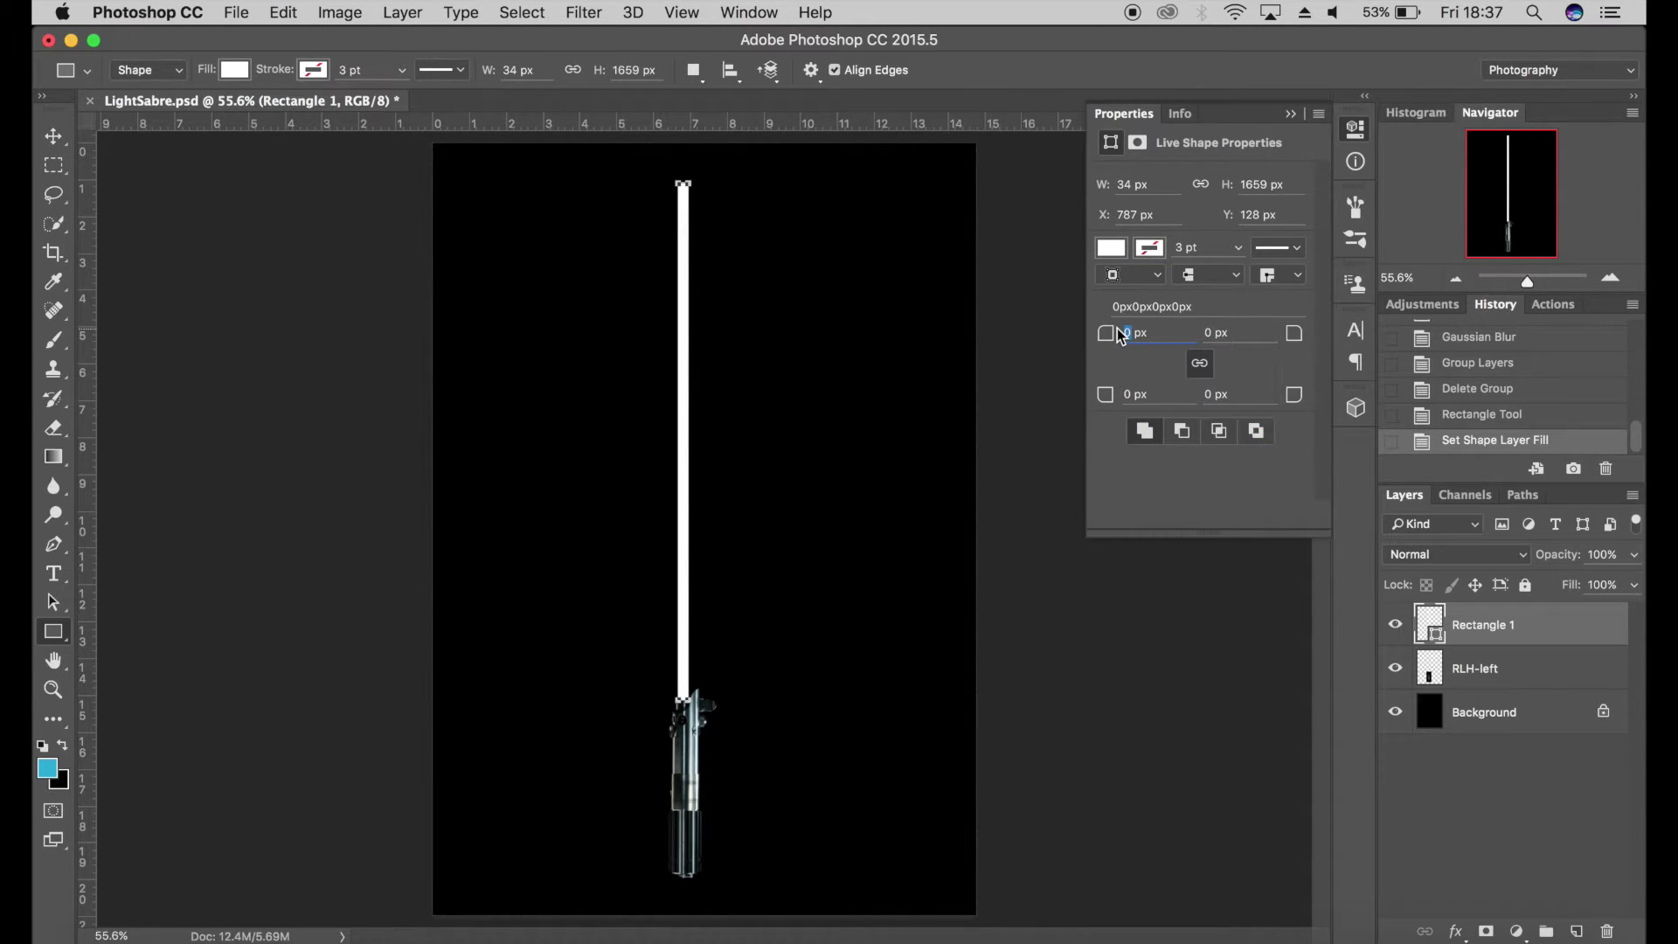
text(15)
click(1488, 617)
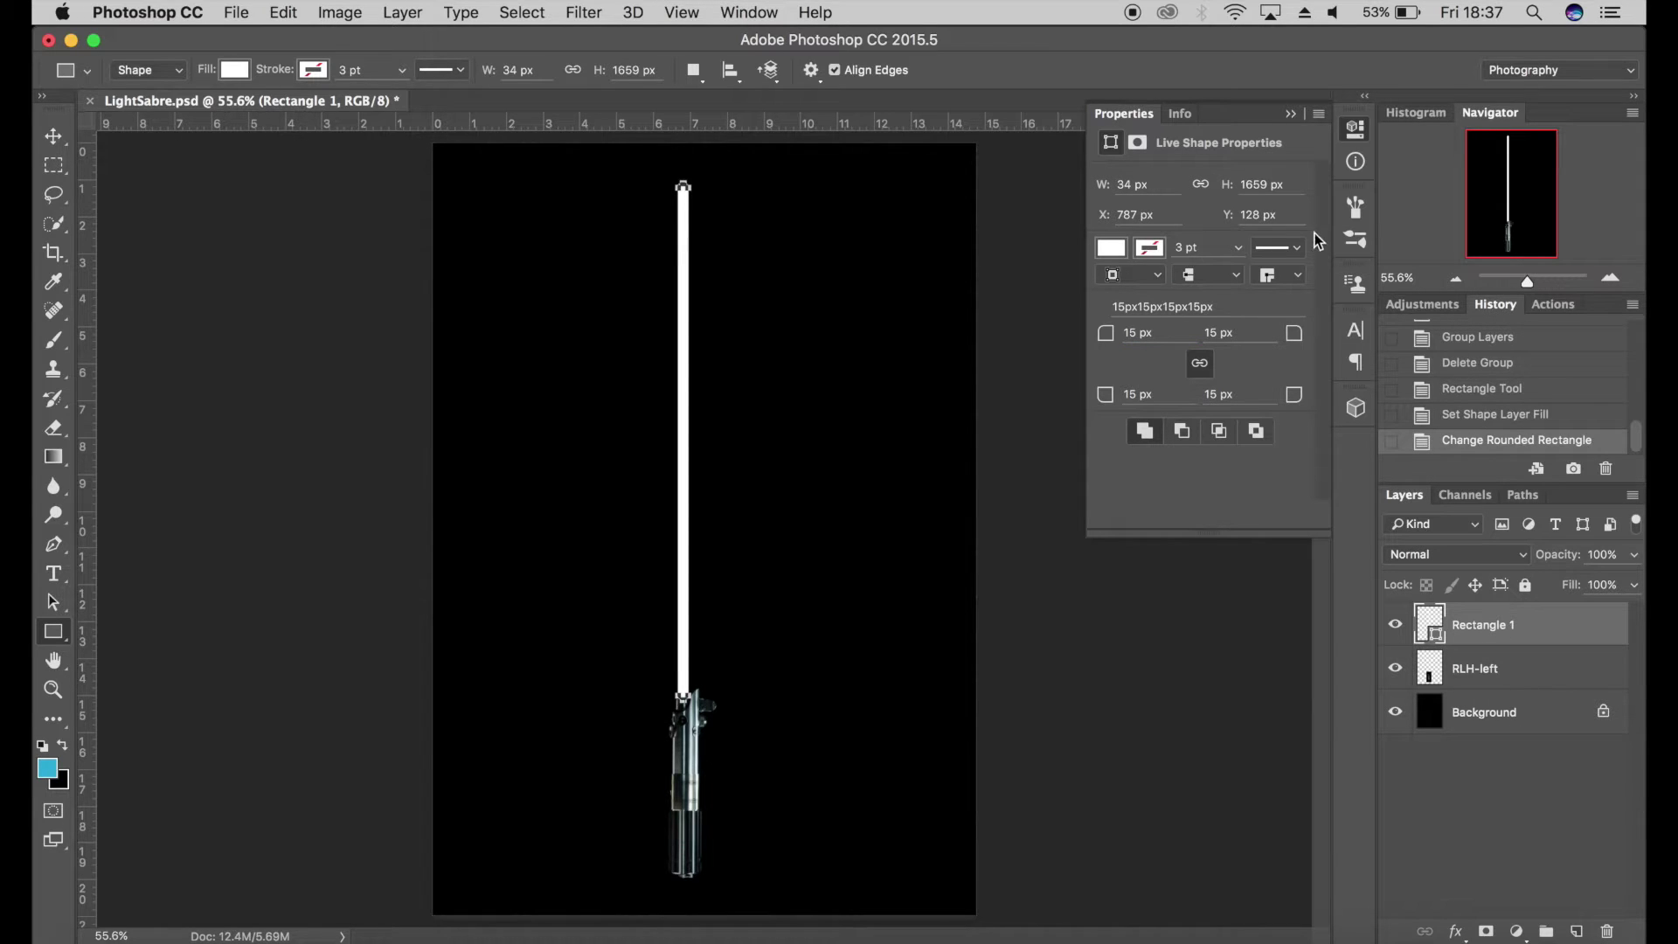
click(1291, 114)
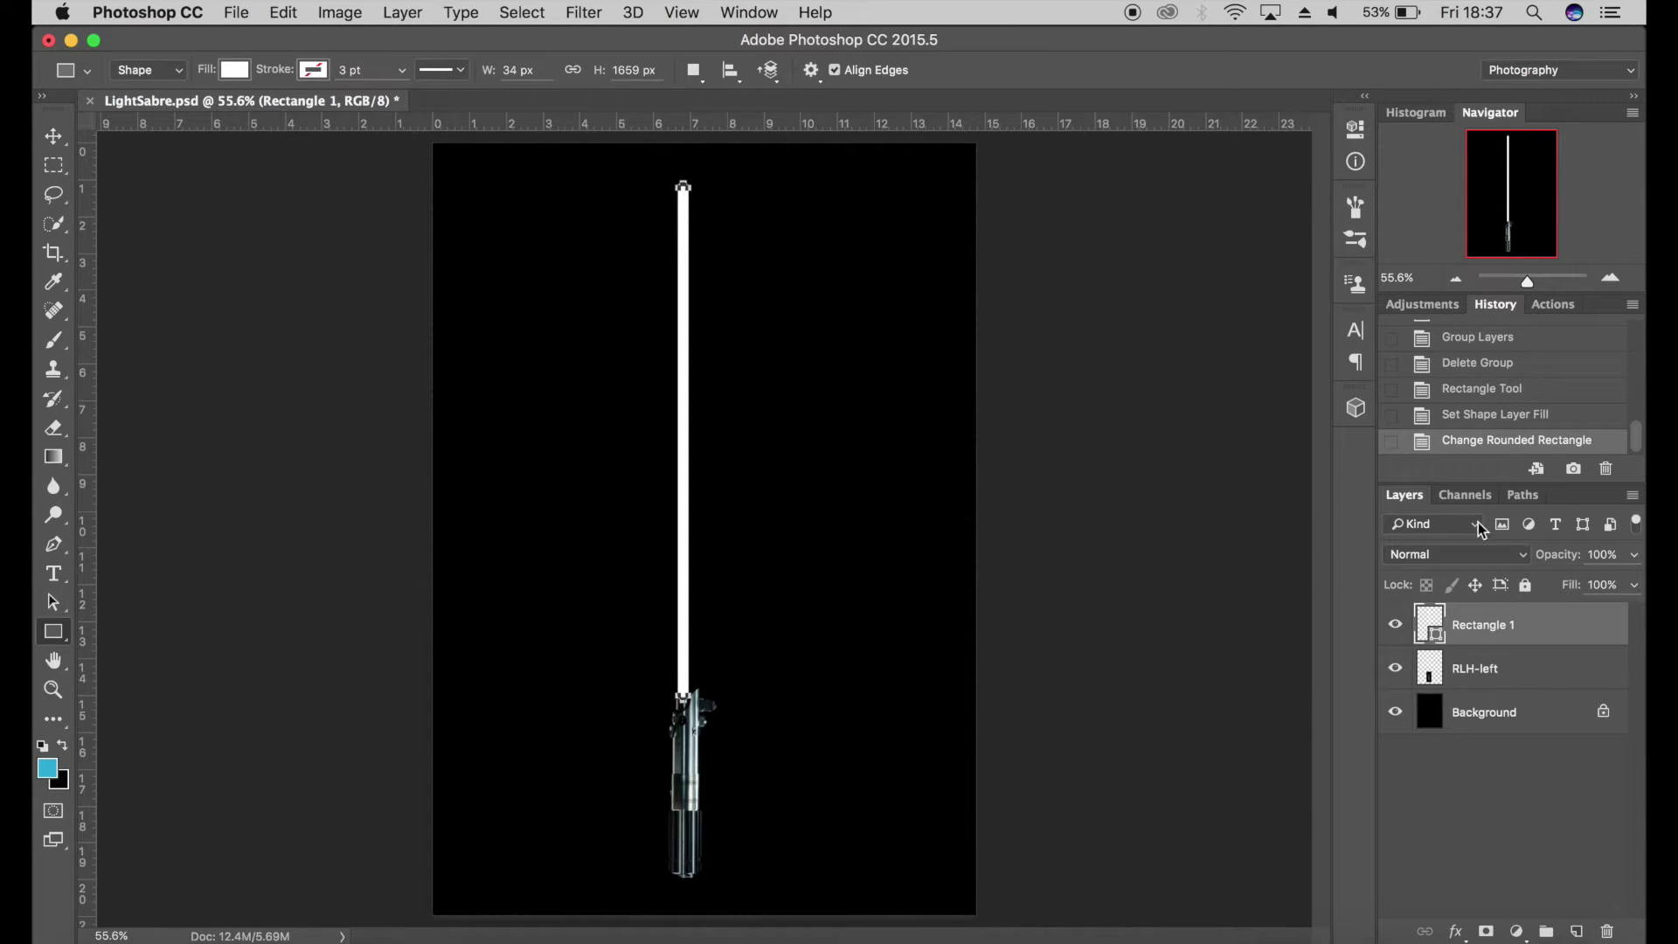
right_click(1494, 642)
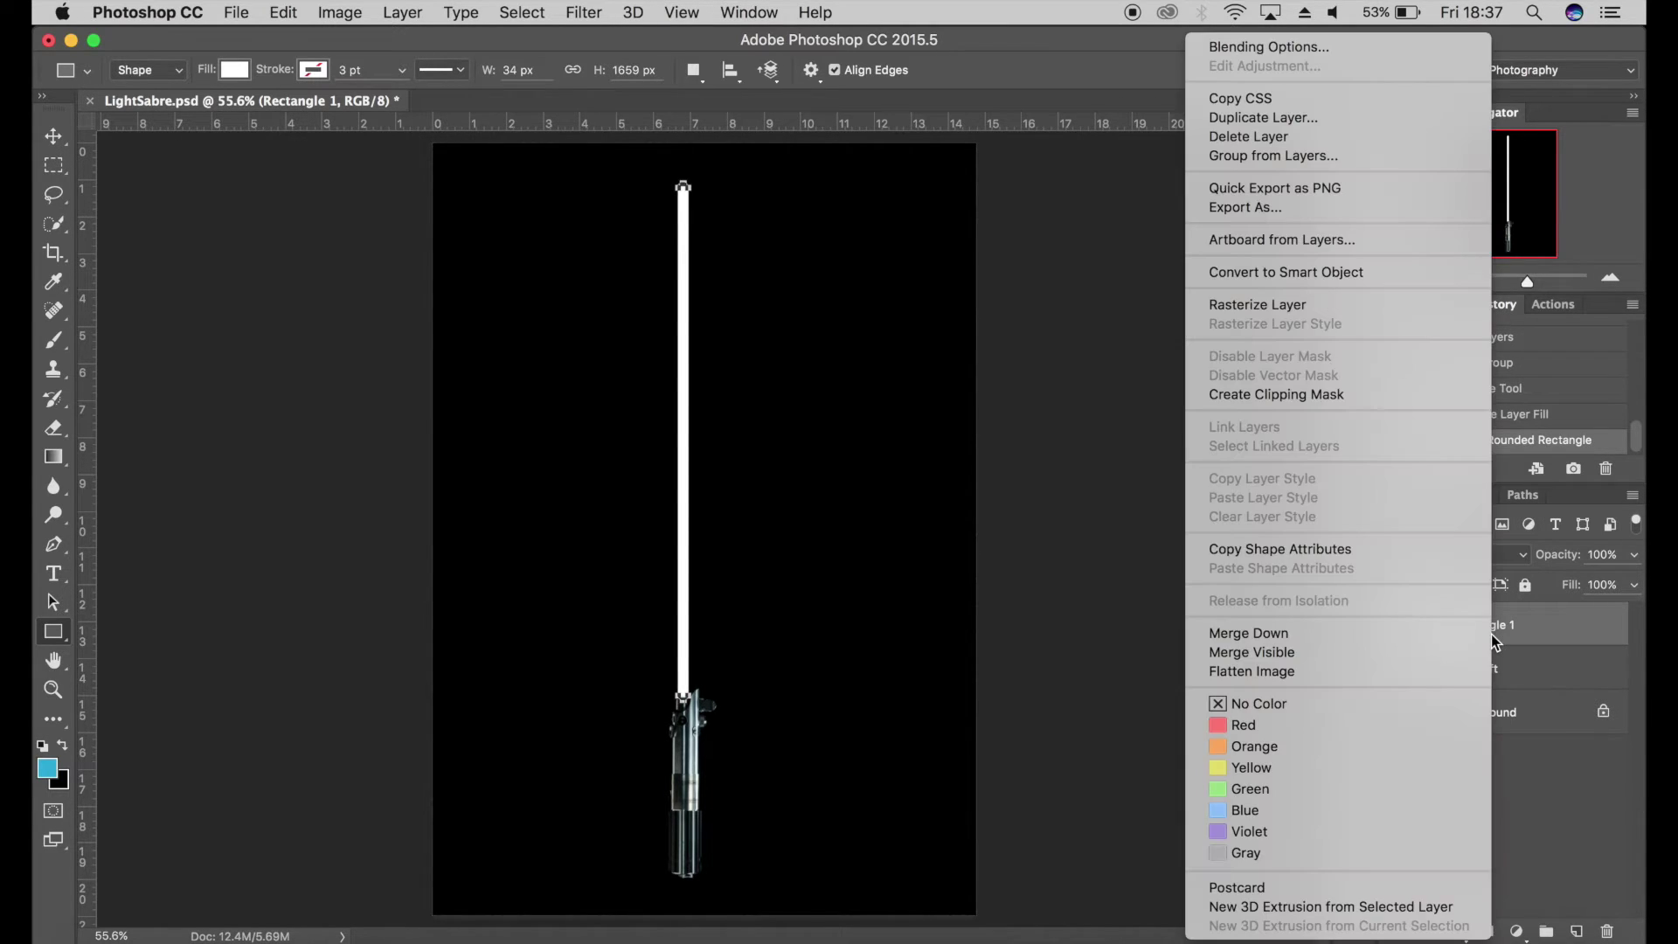
click(1293, 309)
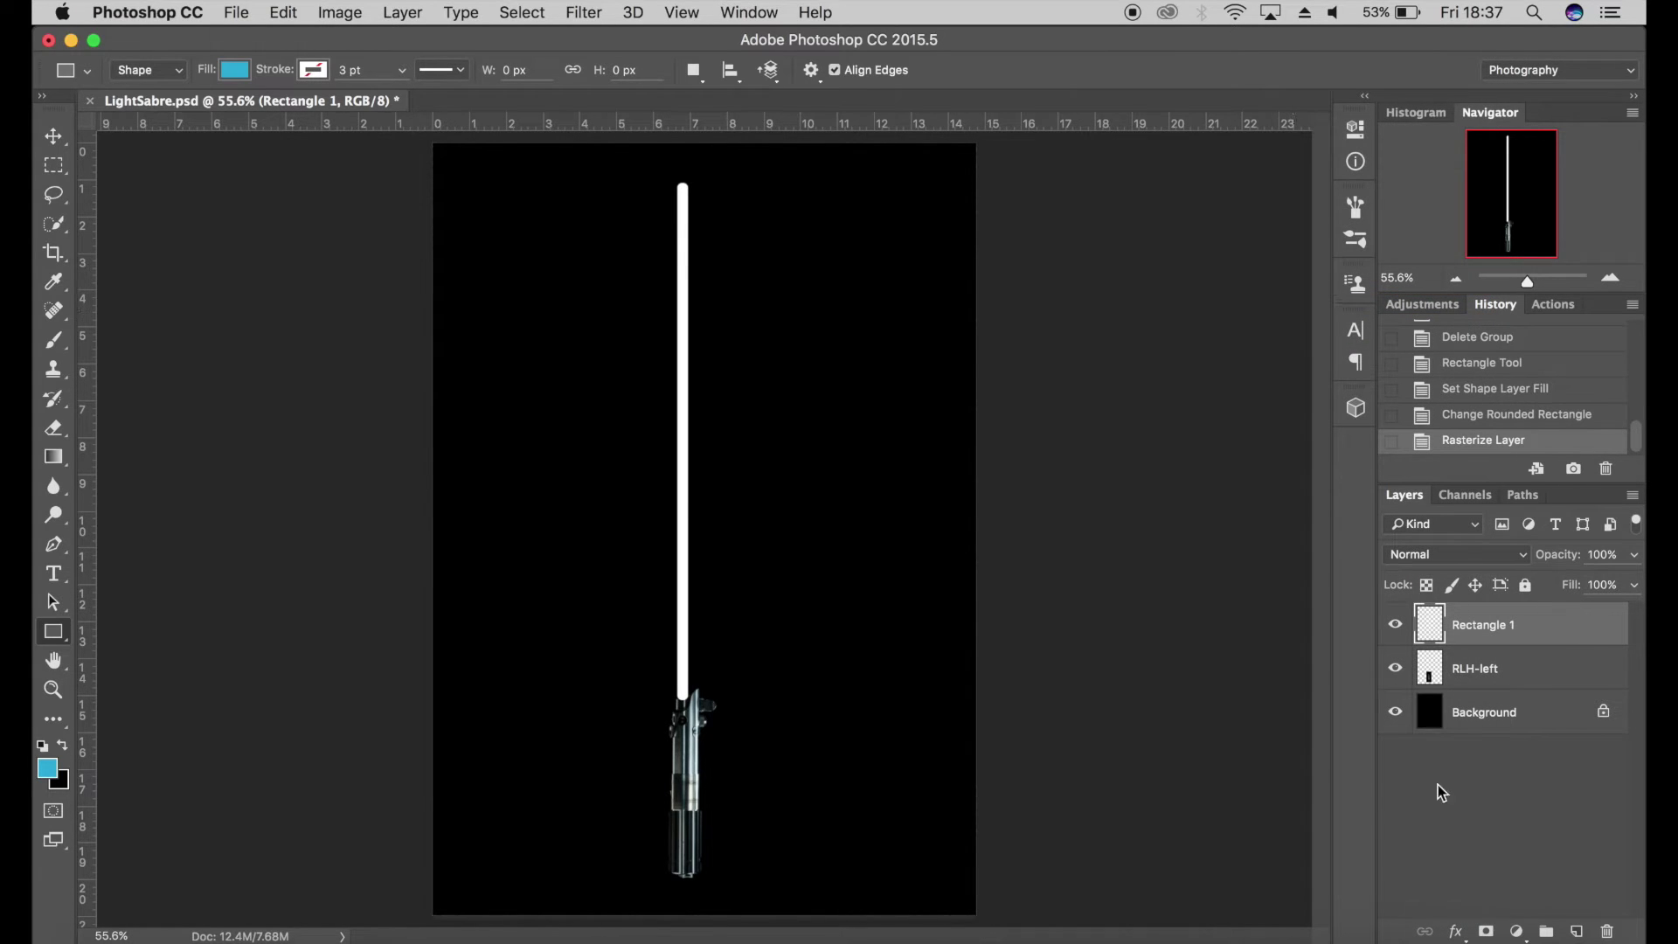
Add a Stroke layer effect to the blade and fine-tune its blue colour
click(1456, 932)
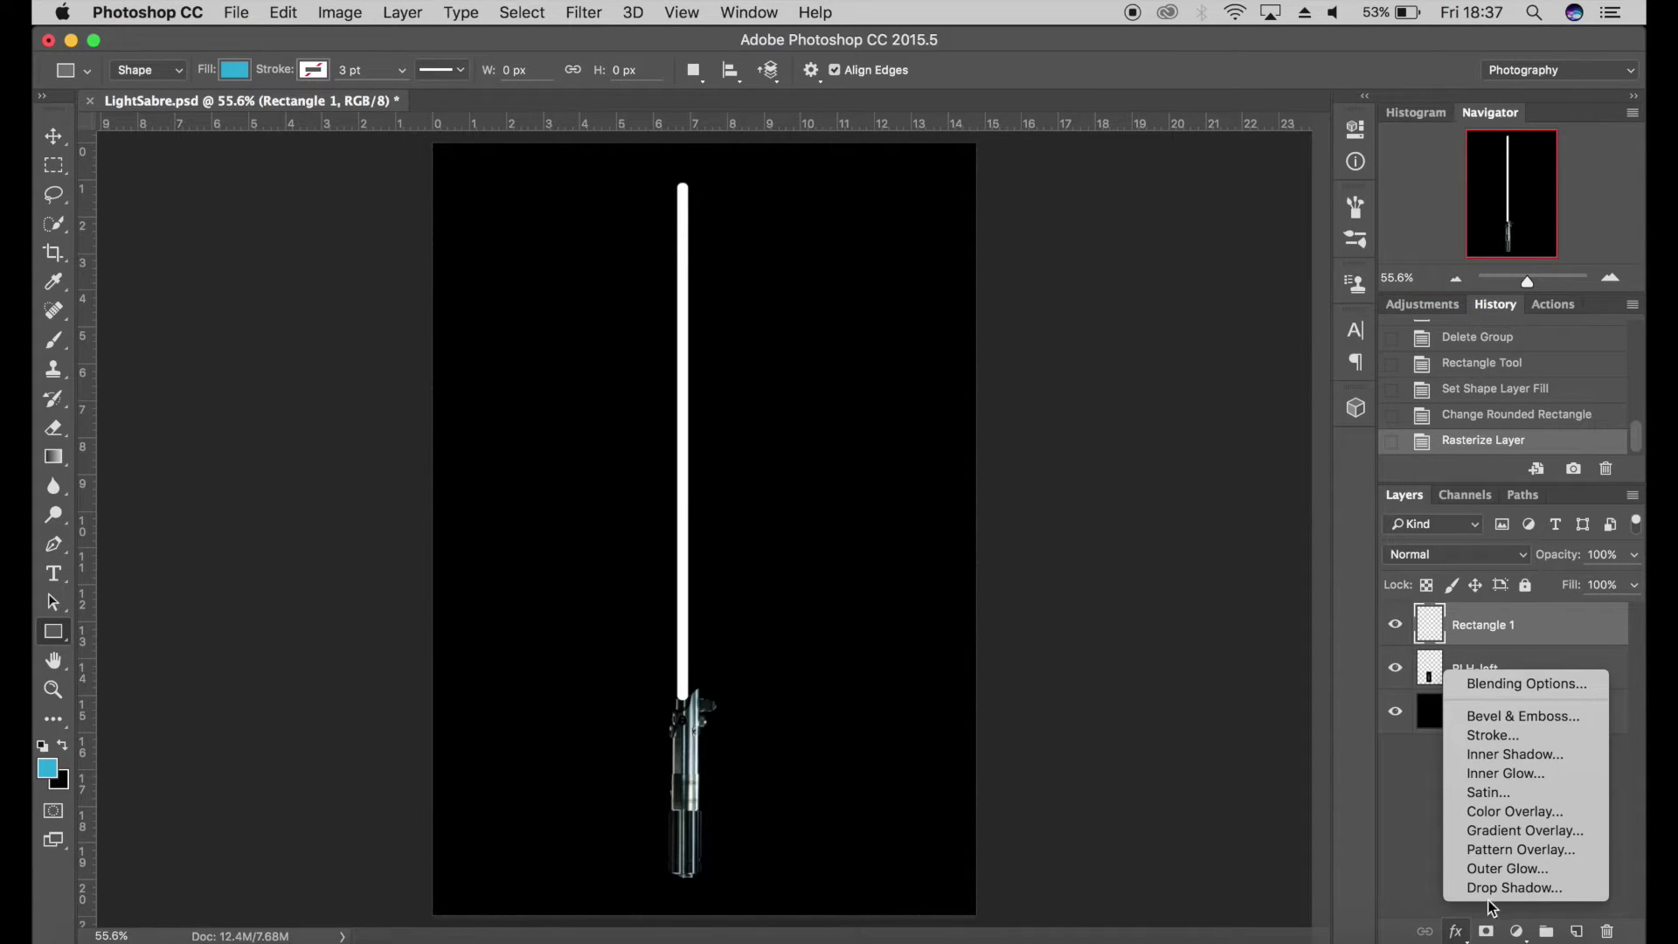
click(1491, 737)
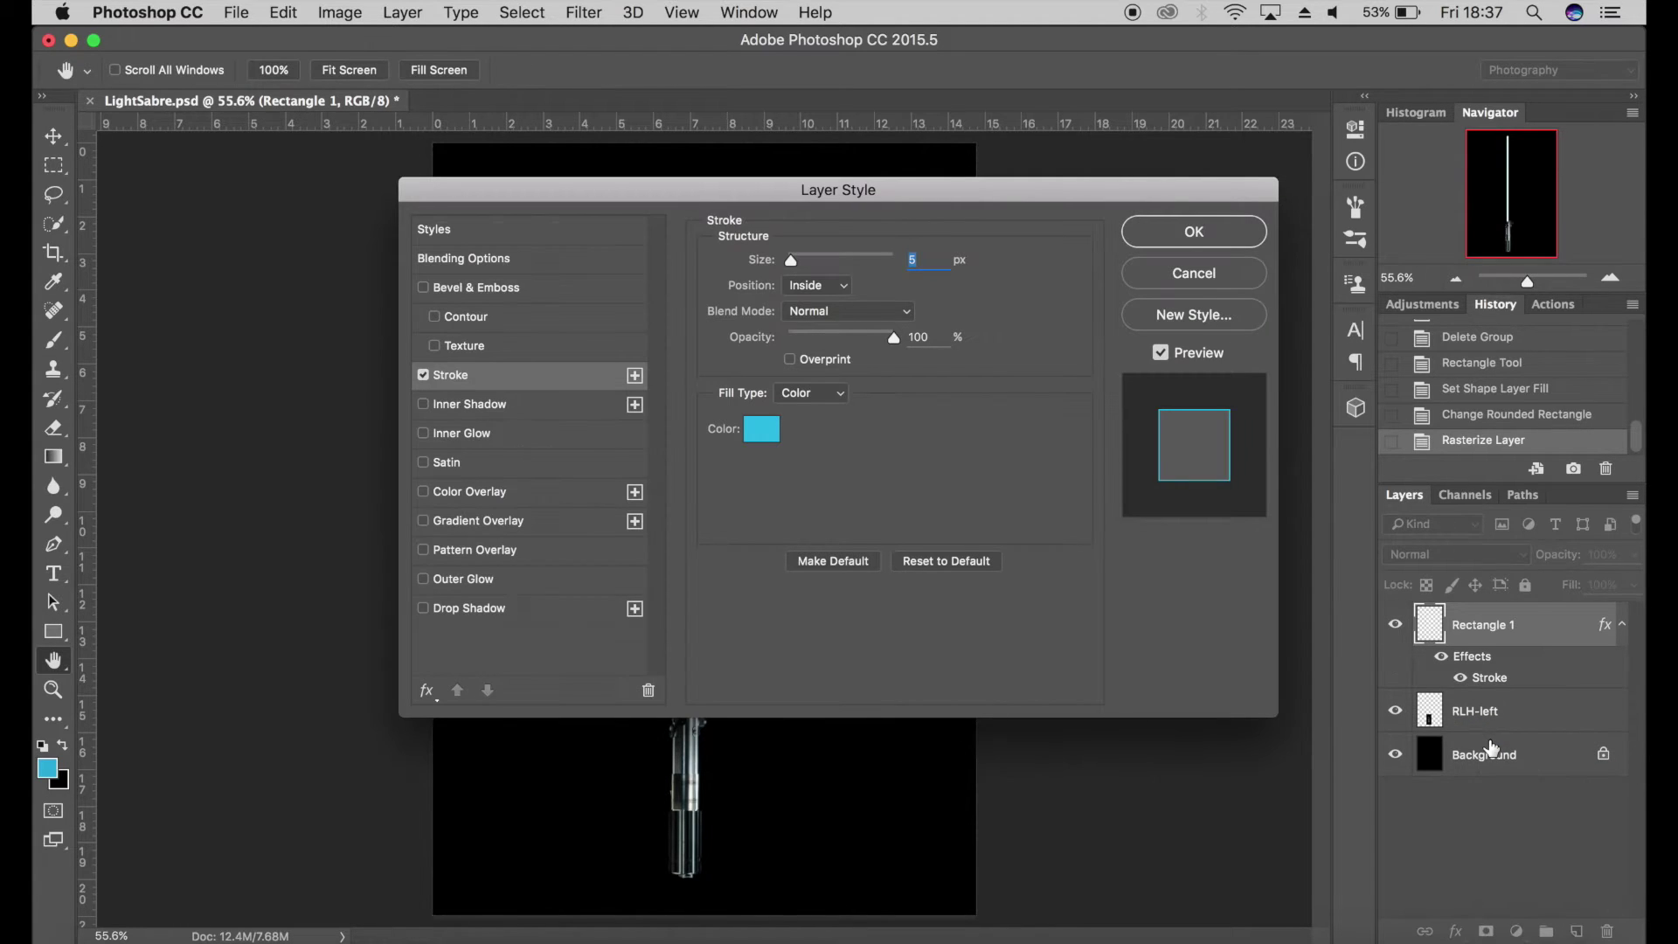
click(762, 429)
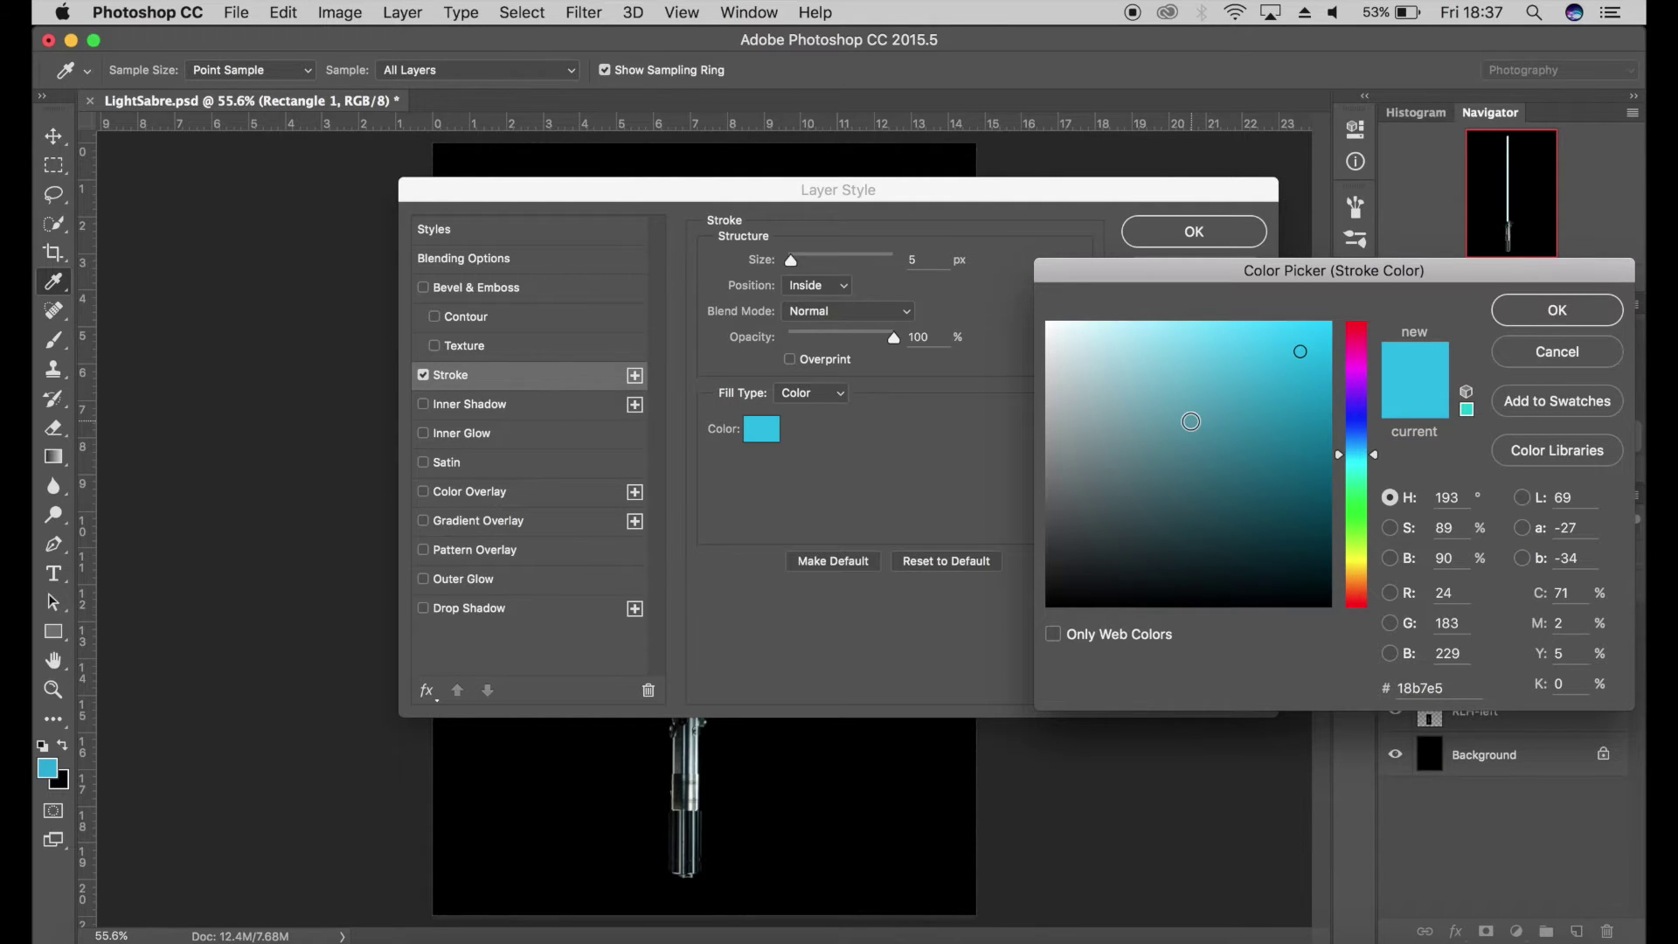
click(1299, 352)
click(1297, 352)
click(1549, 312)
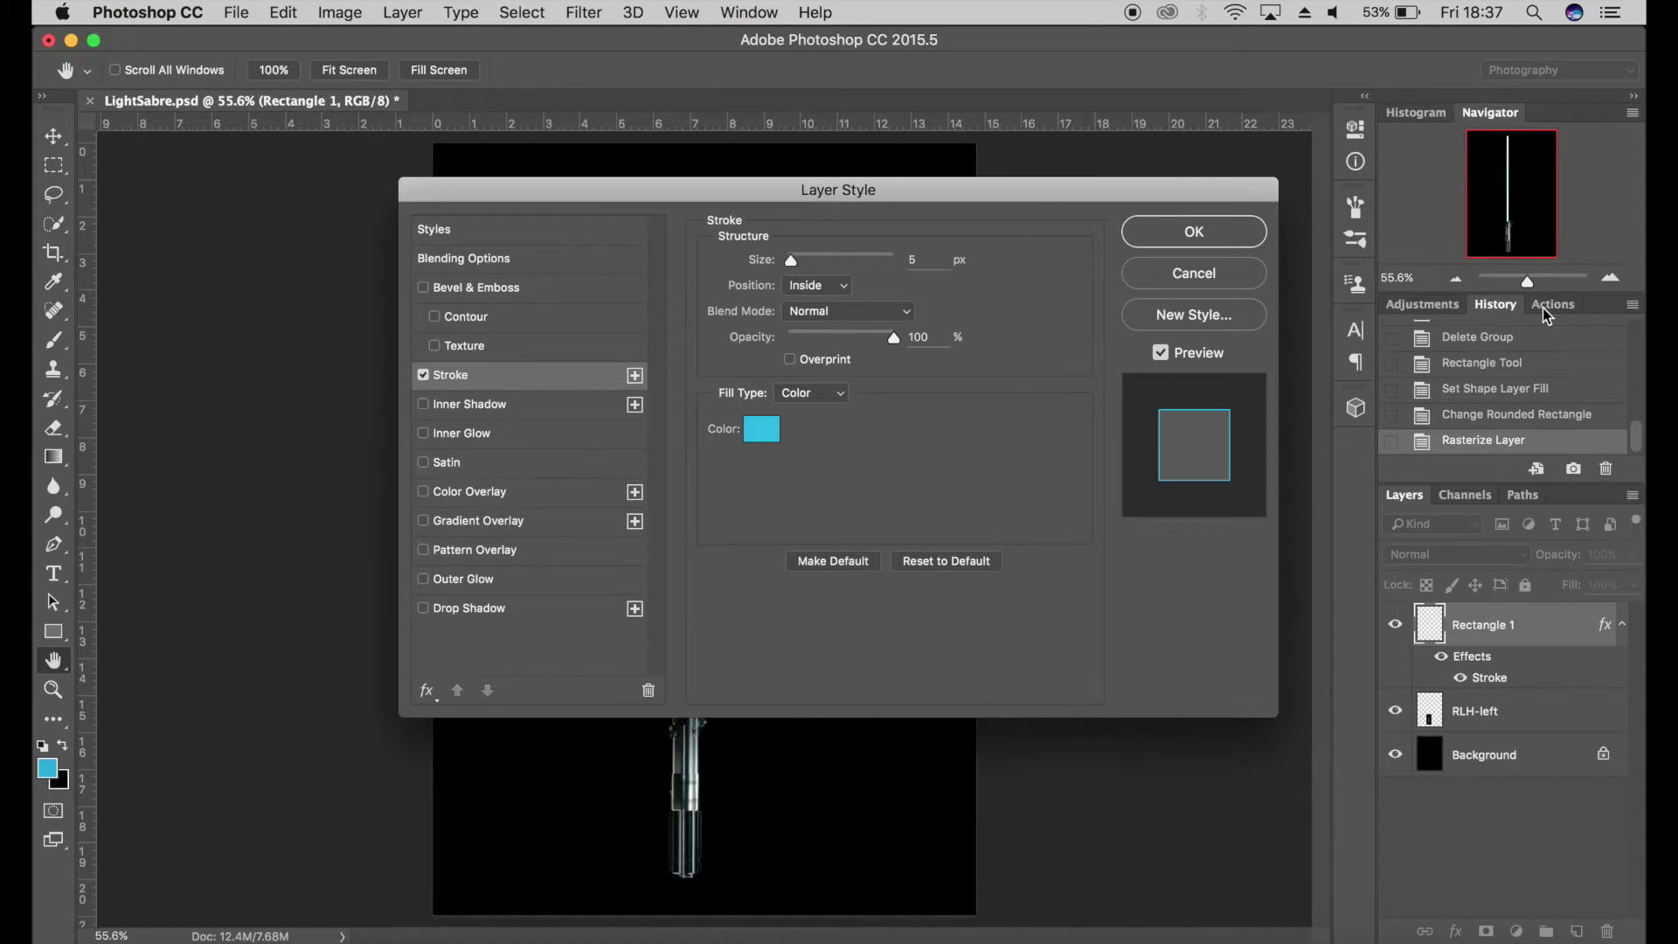
Set the inside stroke size to 6 px, apply it, and view the blade at 200%
drag(962, 201, 1446, 399)
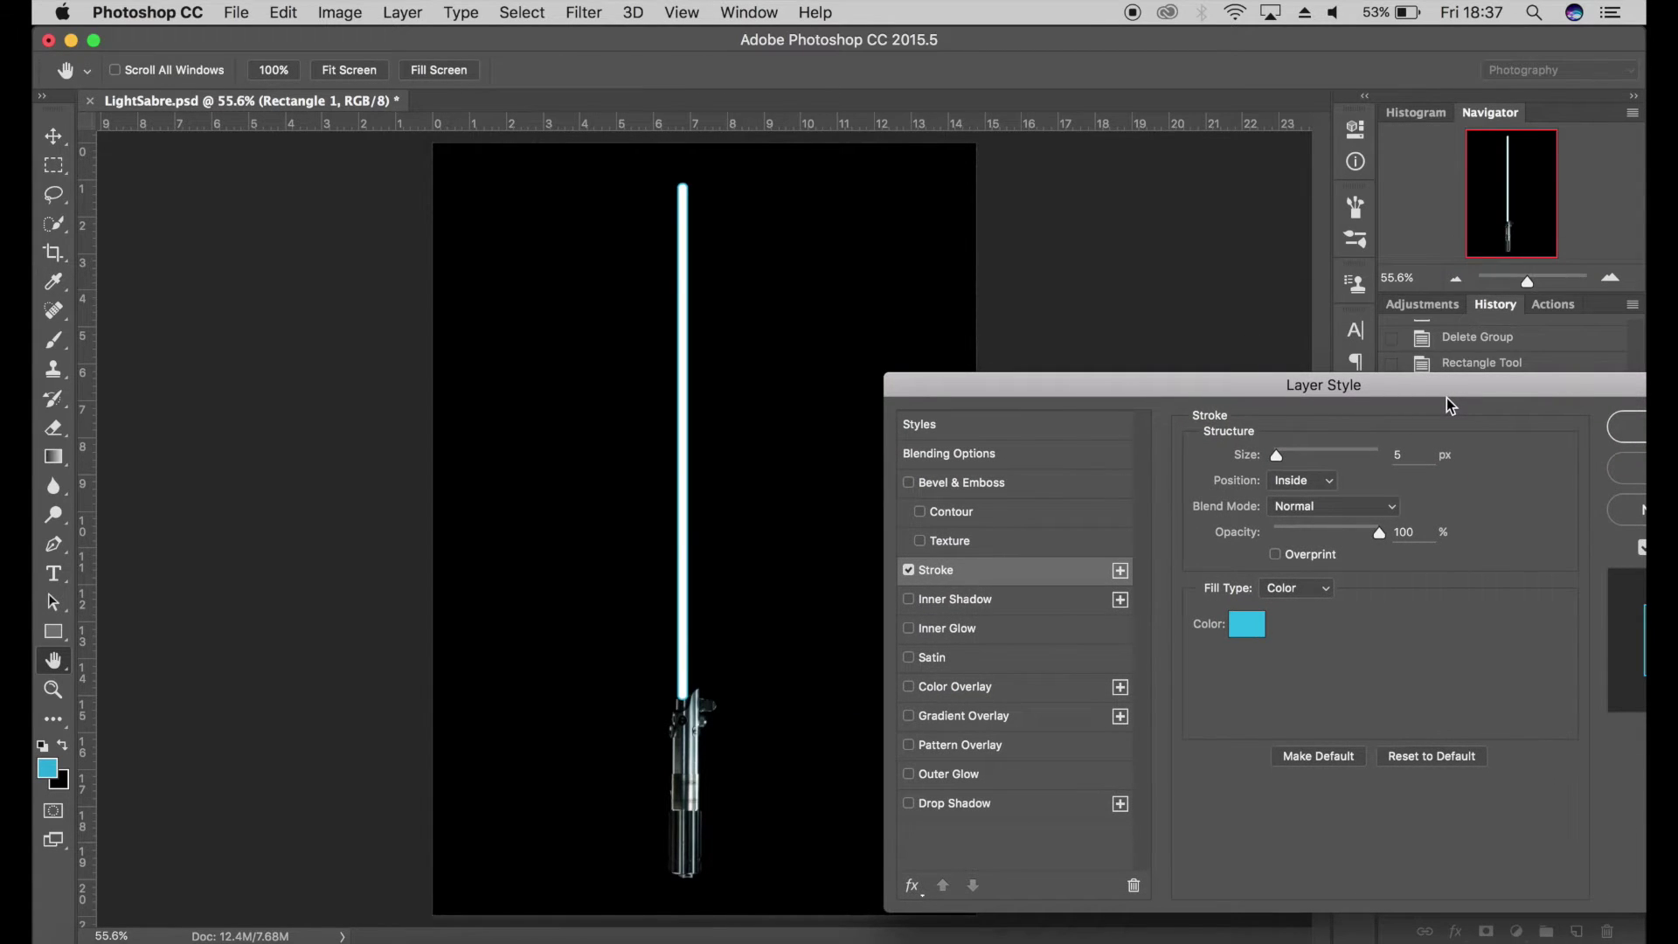
key(super+plus)
key(super+plus)
key(super+plus)
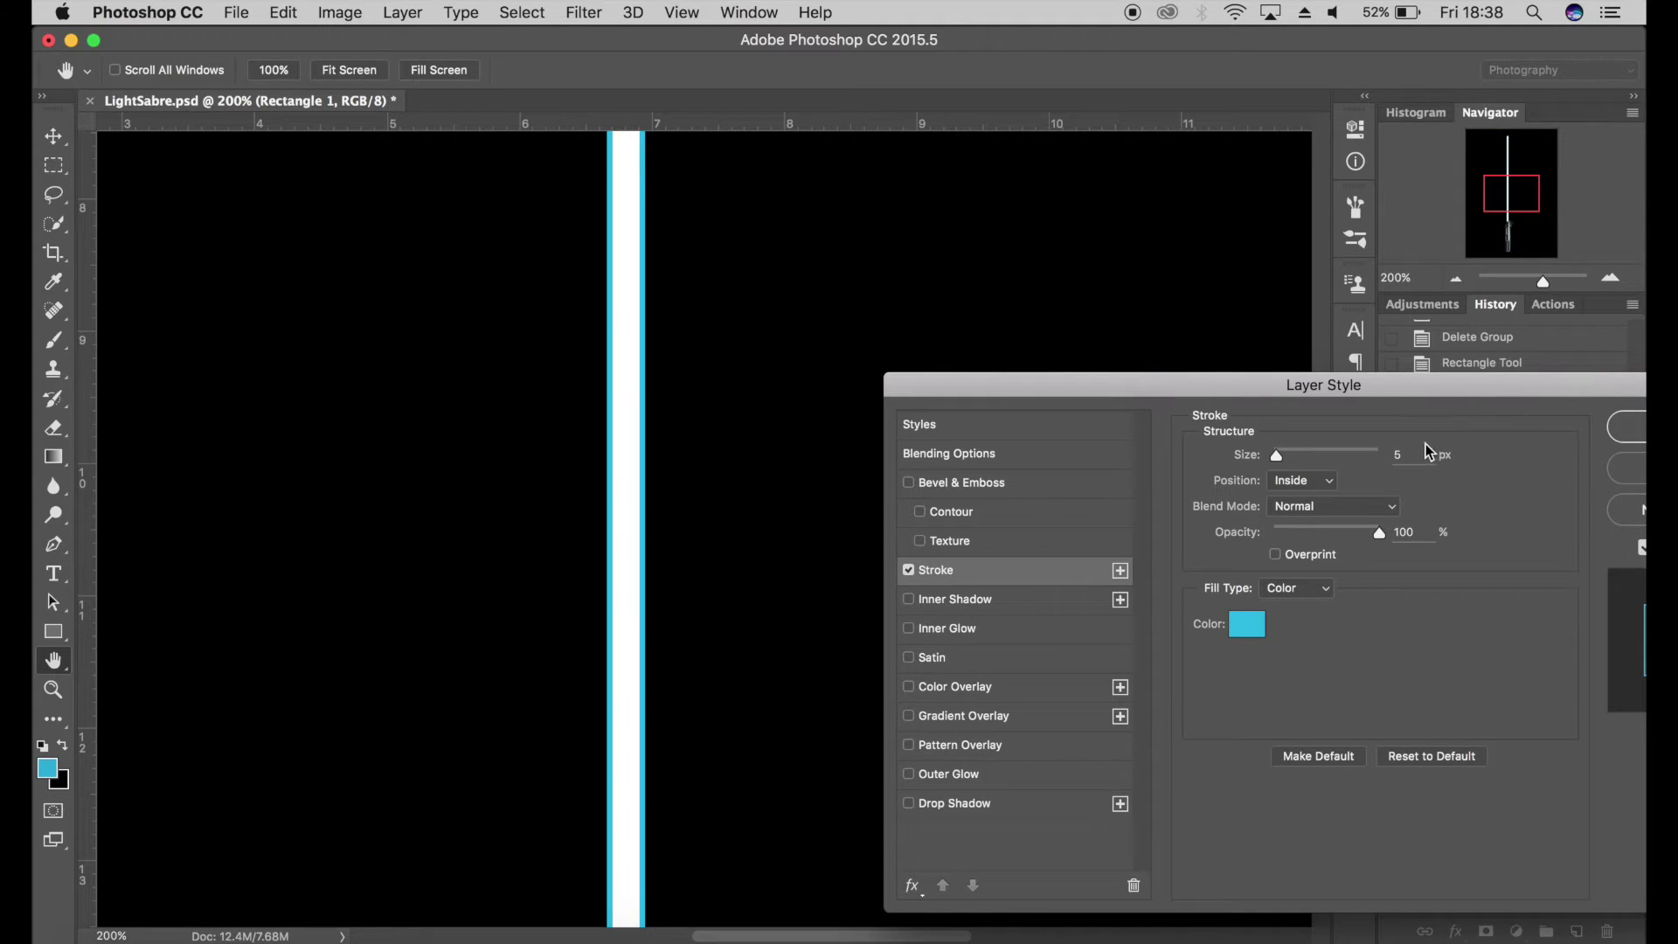
double_click(1398, 454)
text(10)
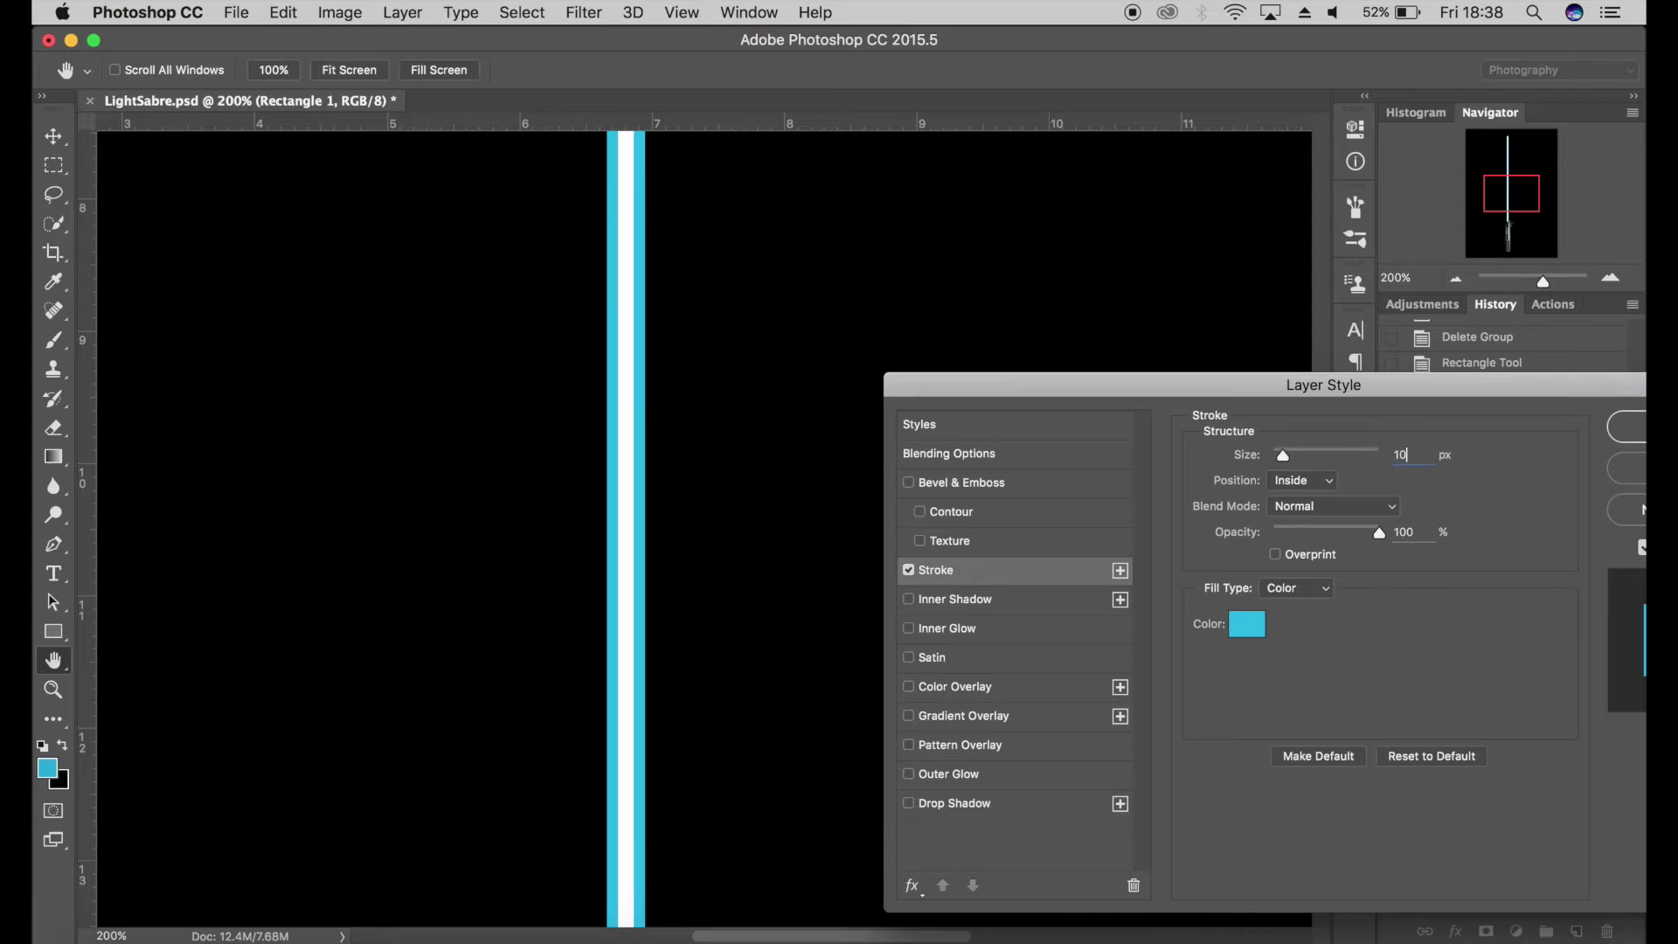
key(BackSpace)
key(BackSpace)
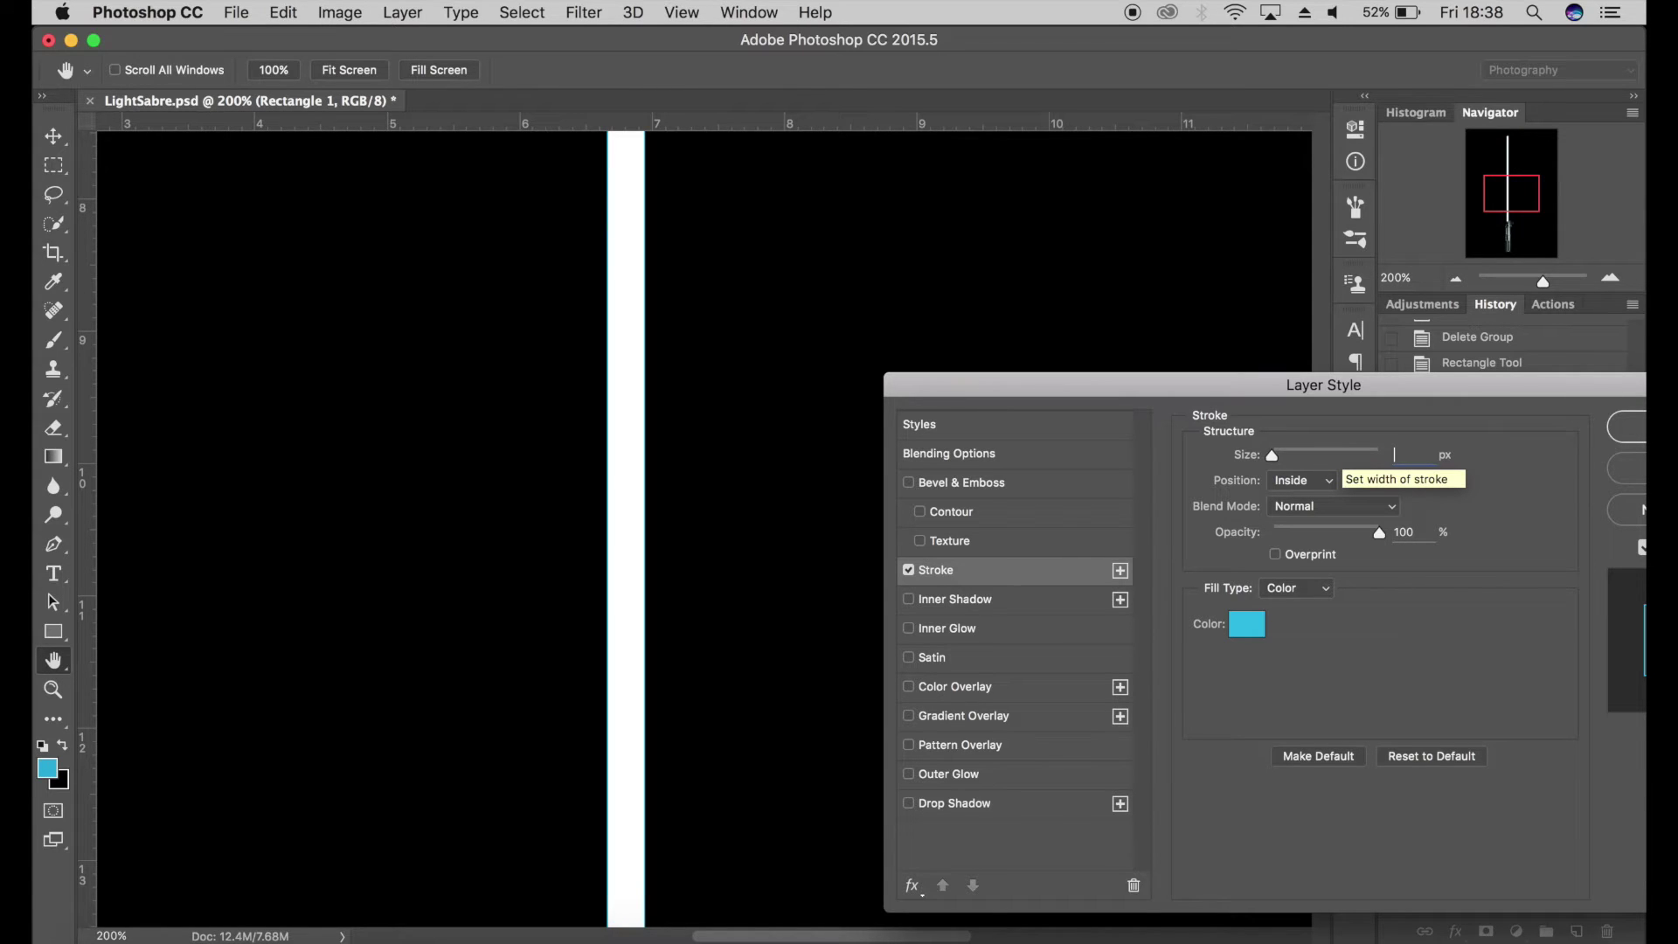
text(6)
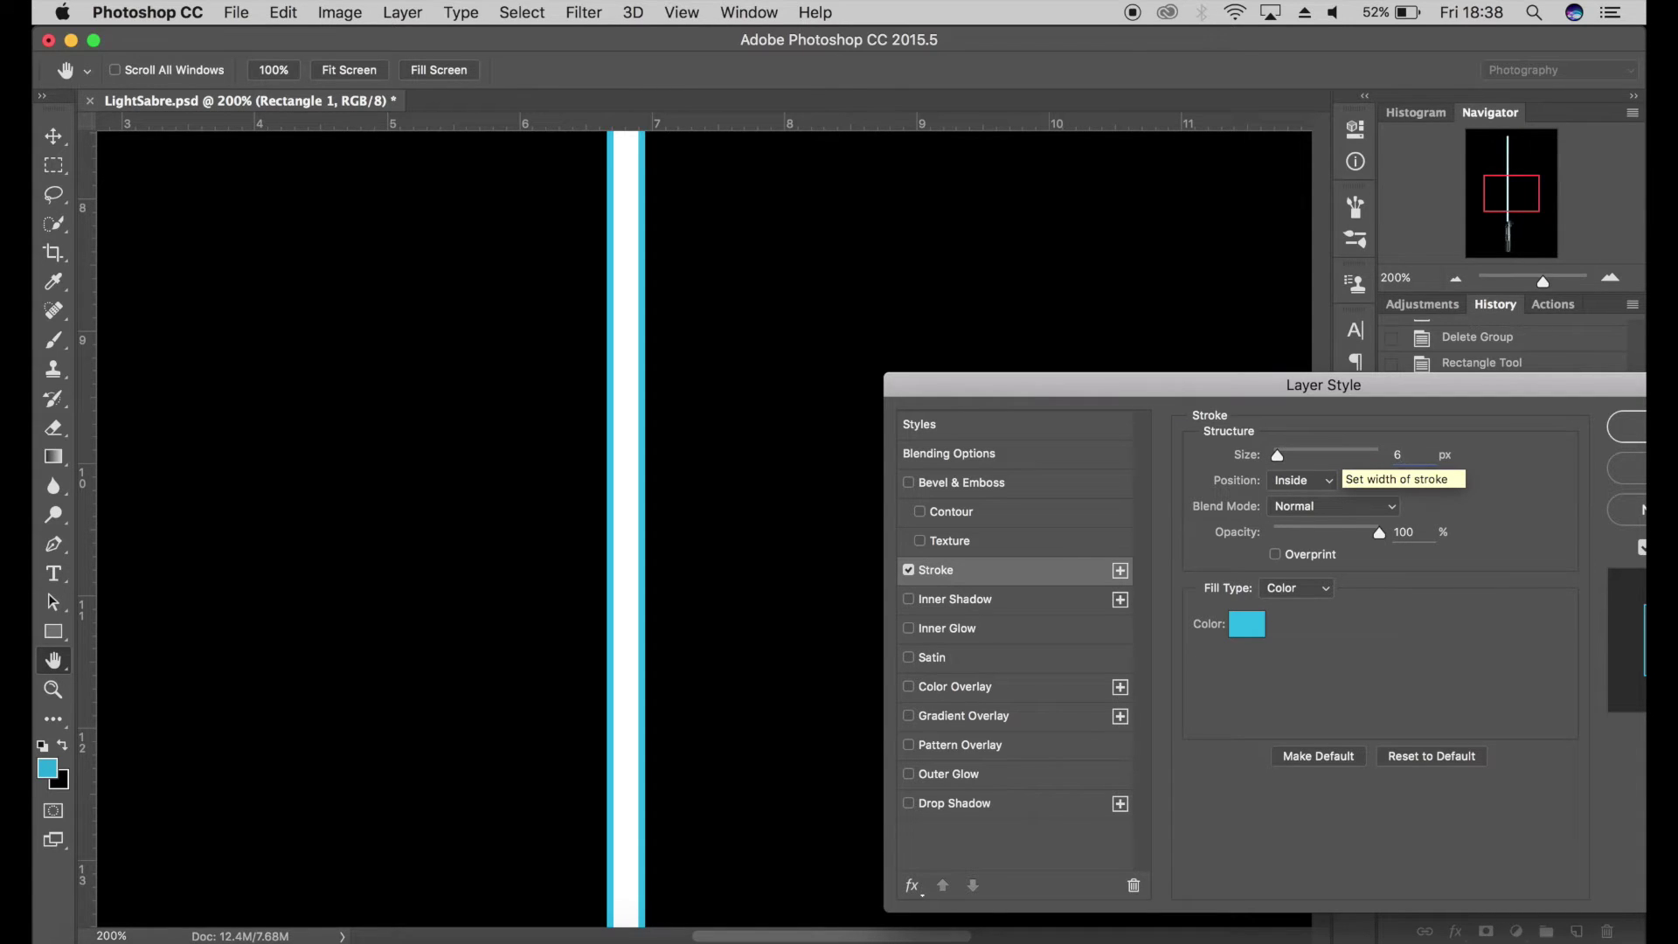
click(1632, 426)
key(super+minus)
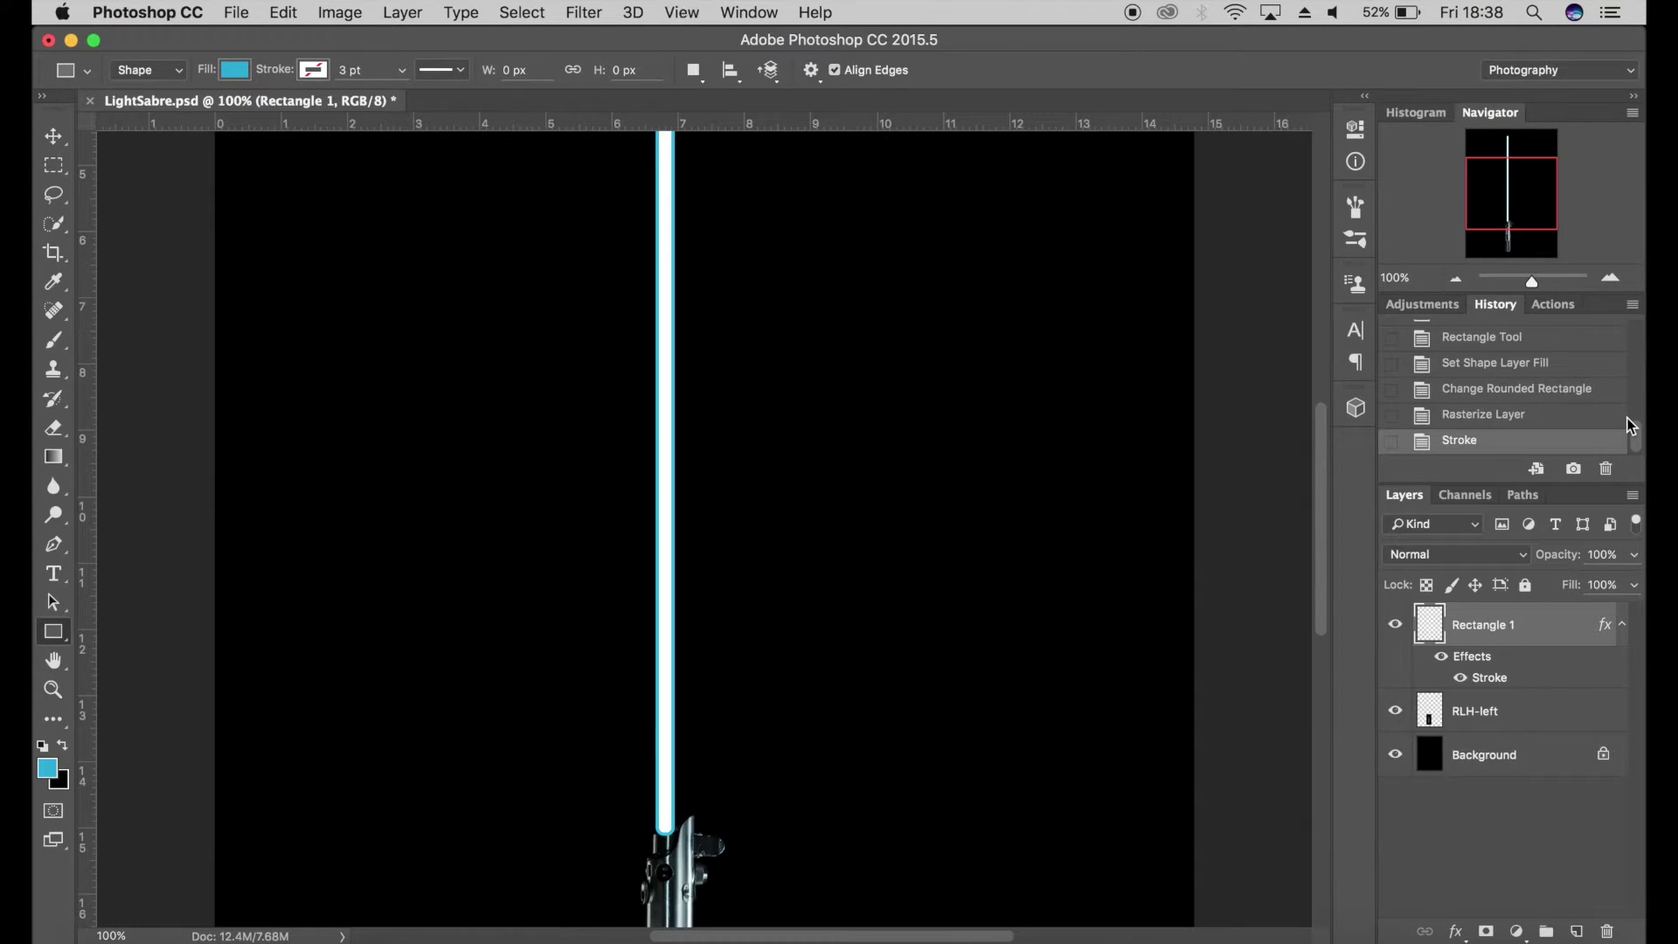
key(super+minus)
key(super+plus)
key(super+plus)
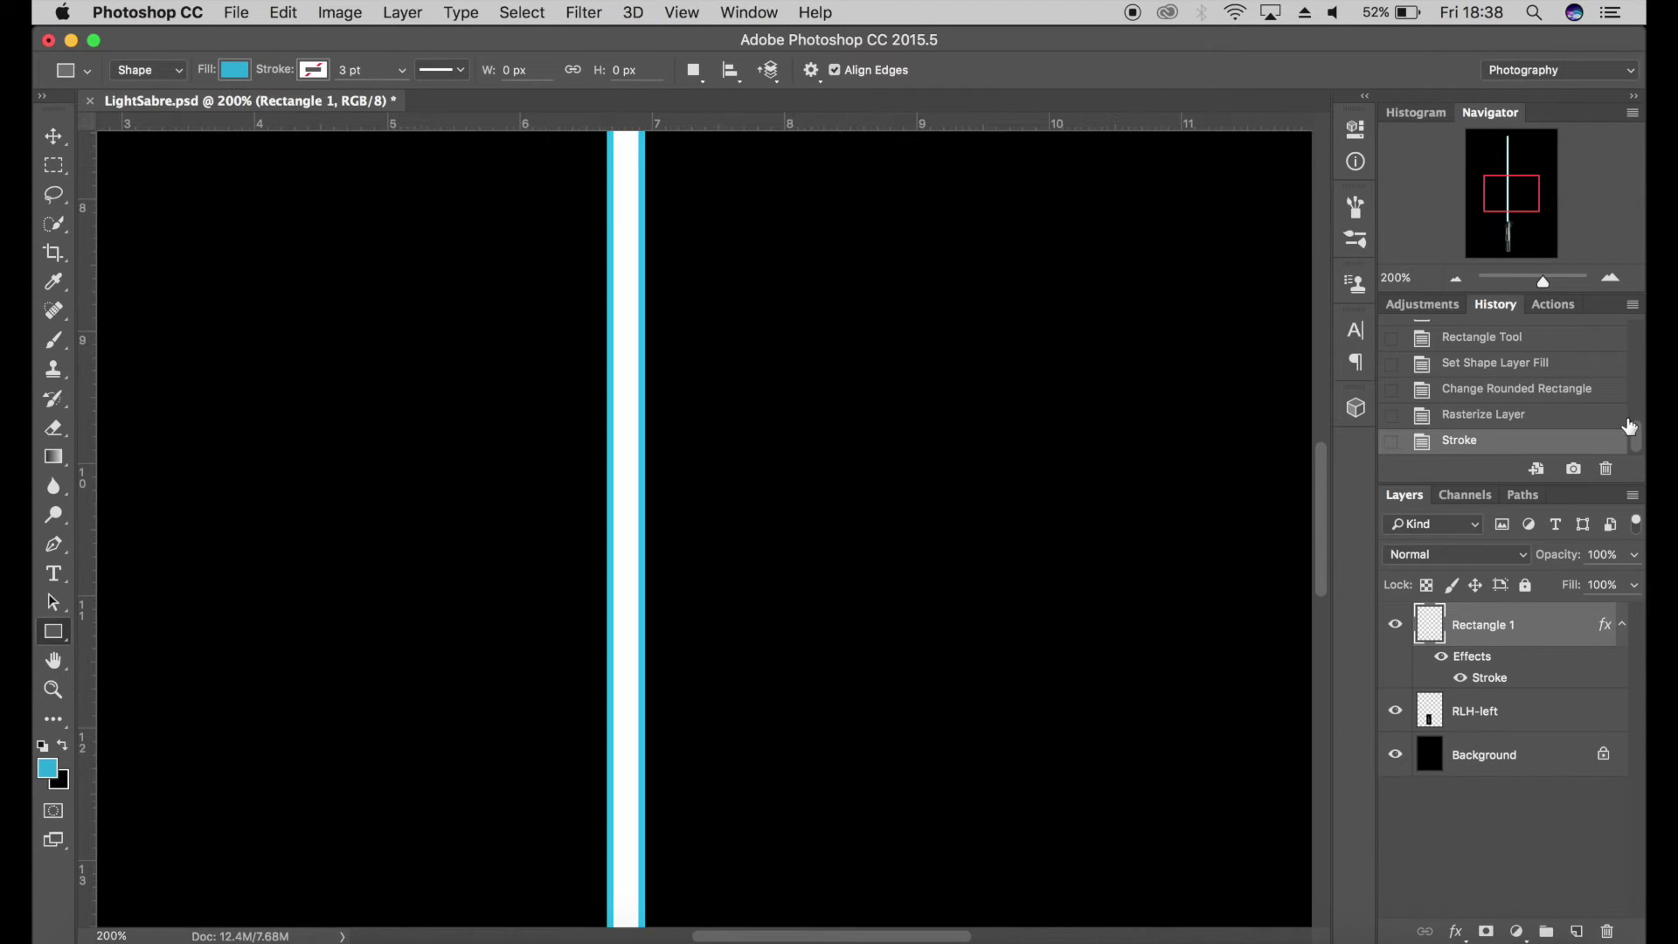
Split the stroke into its own Inner Stroke layer, unclipped and placed below Rectangle 1
right_click(1499, 677)
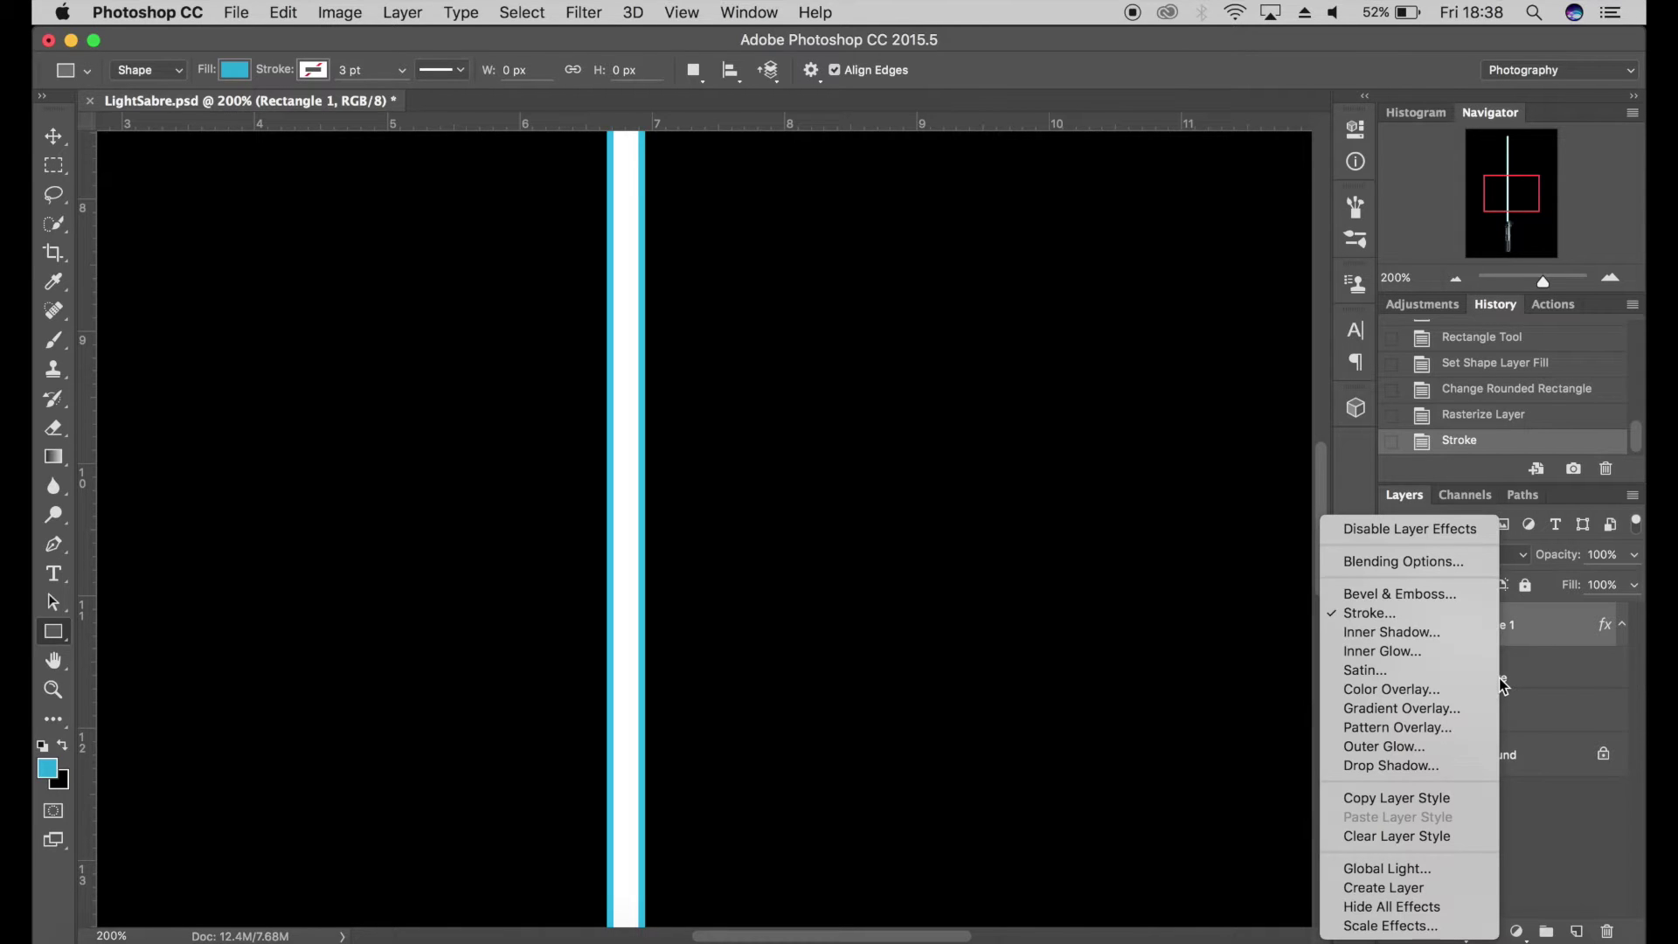
click(1379, 889)
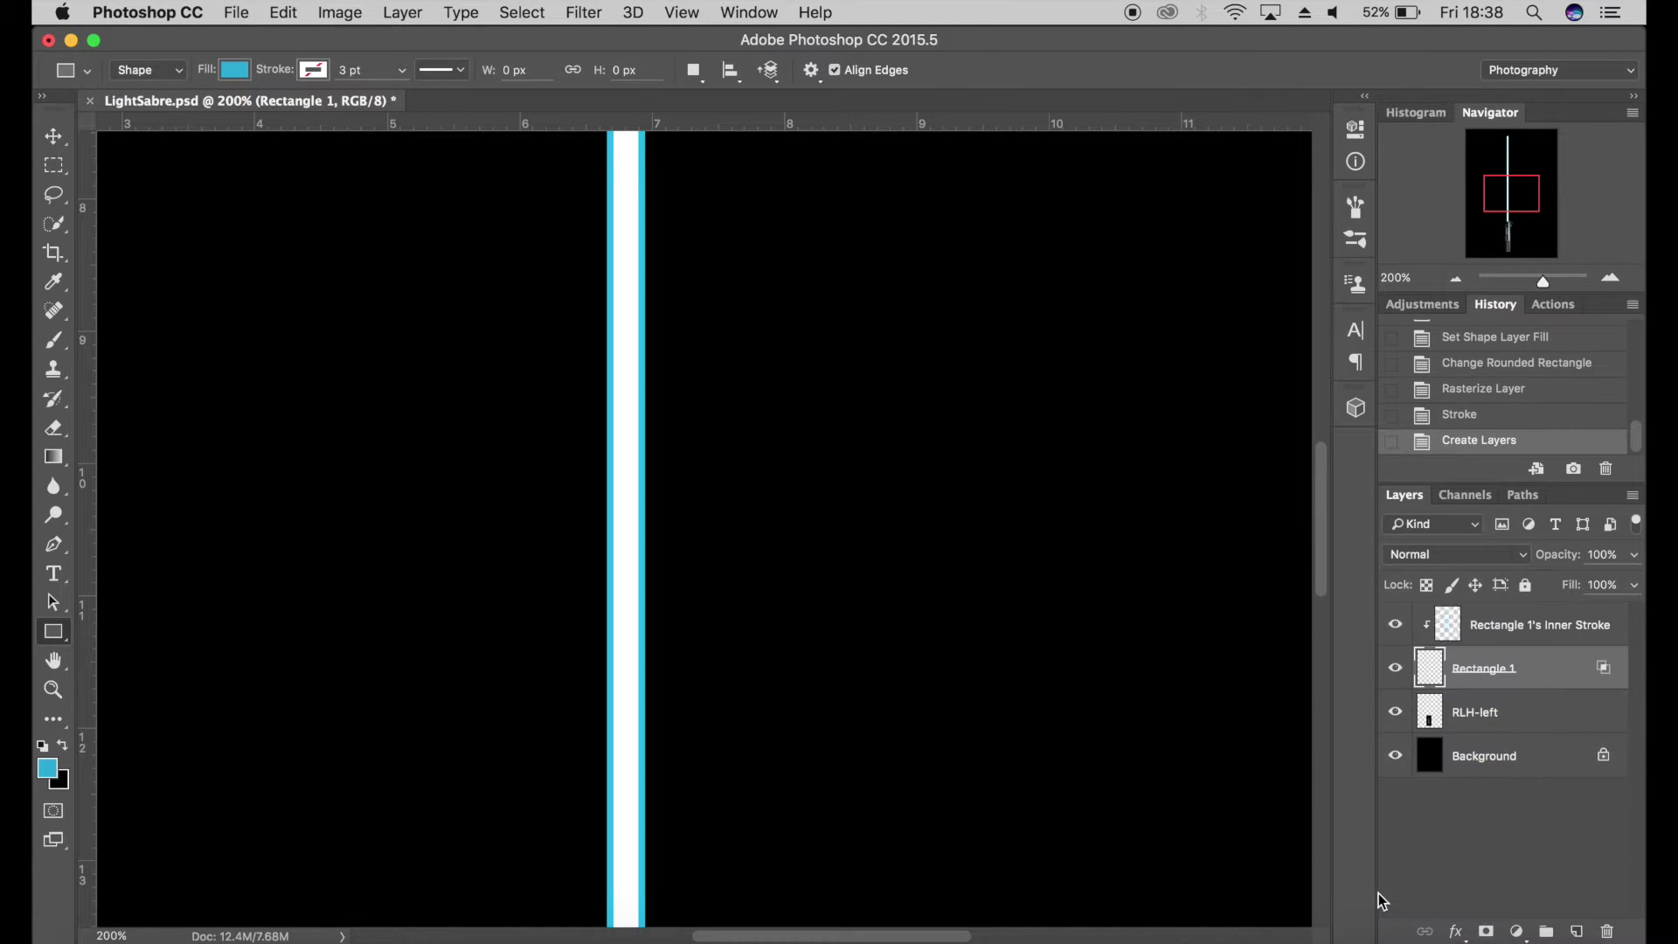
click(1531, 622)
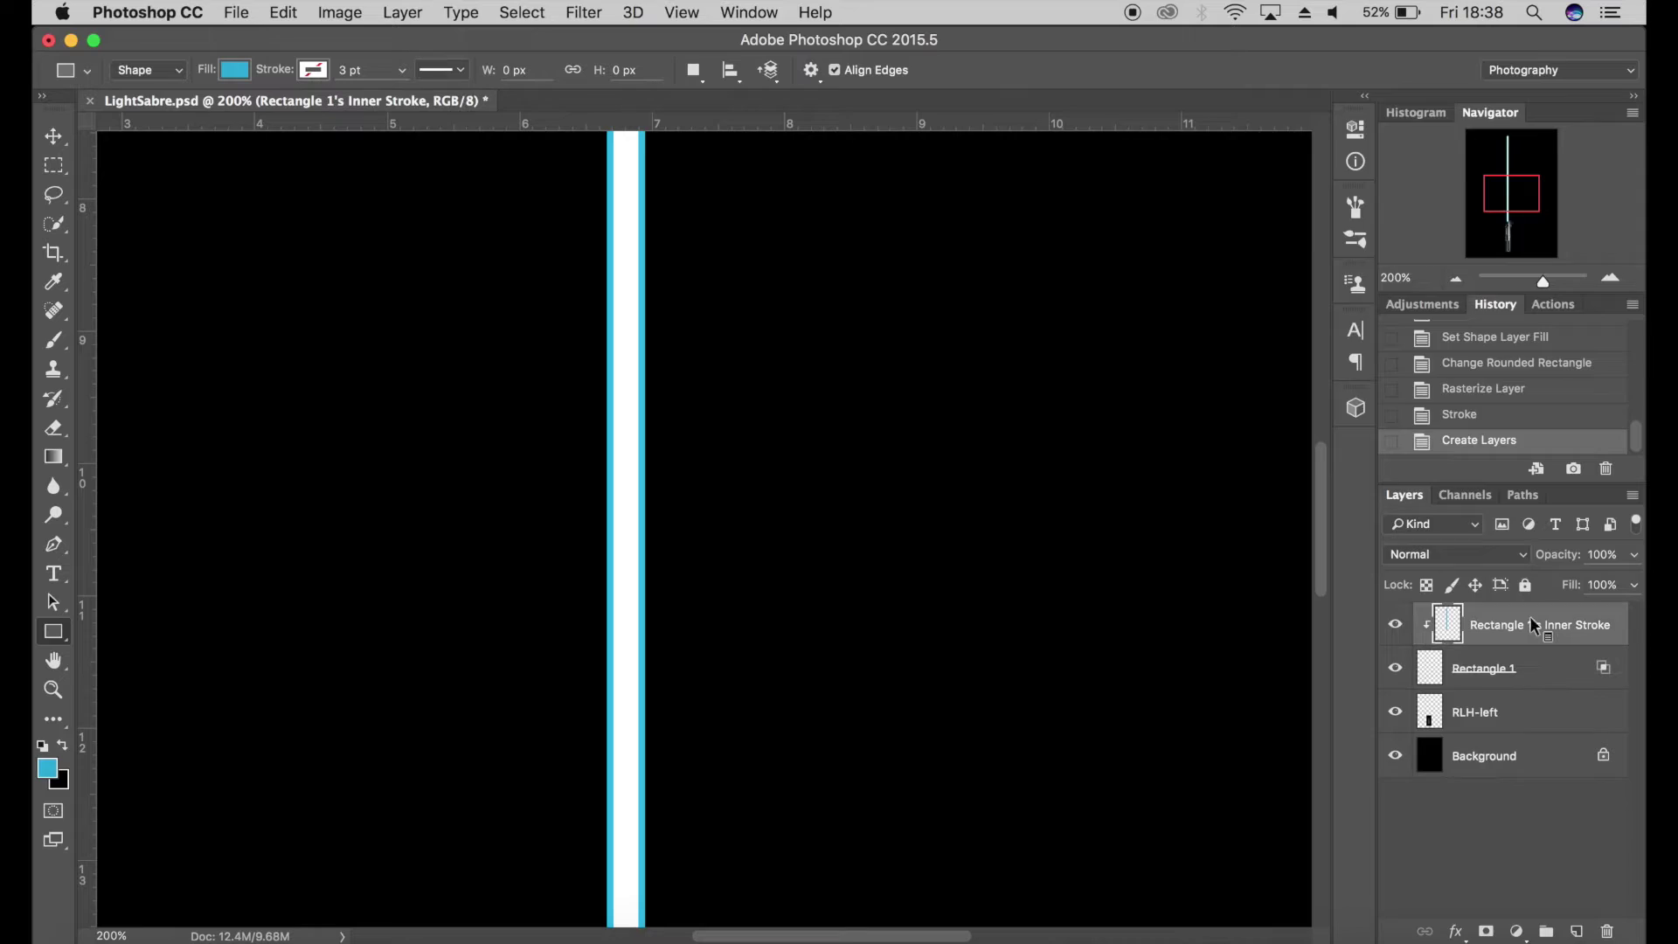
right_click(1532, 624)
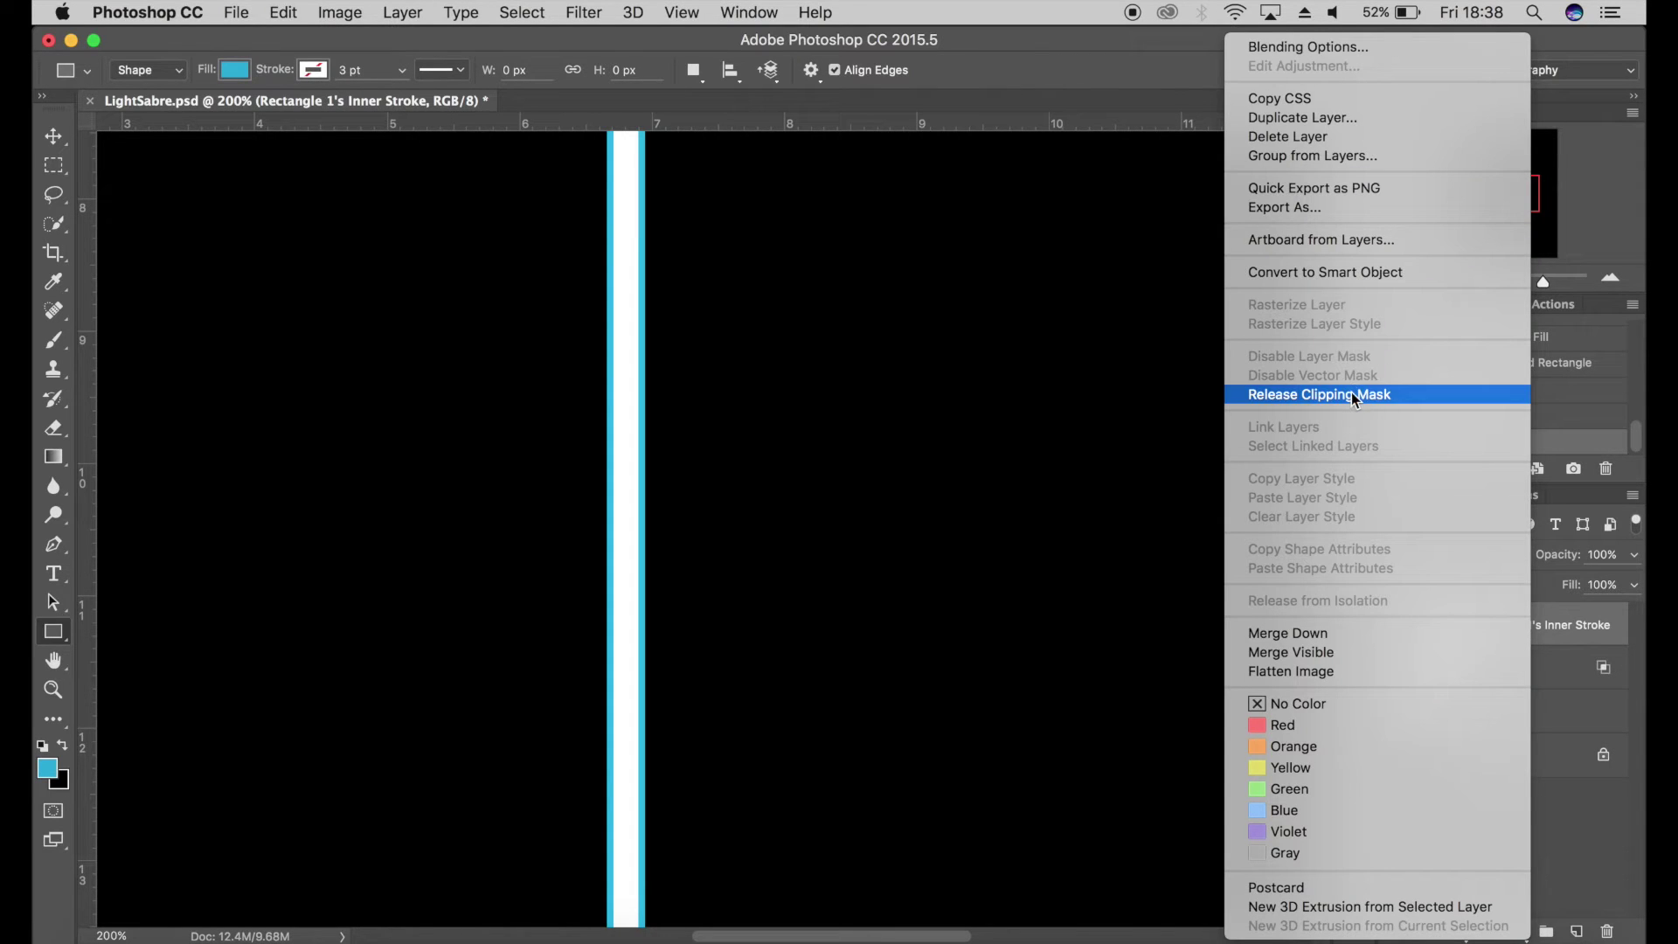
click(1384, 396)
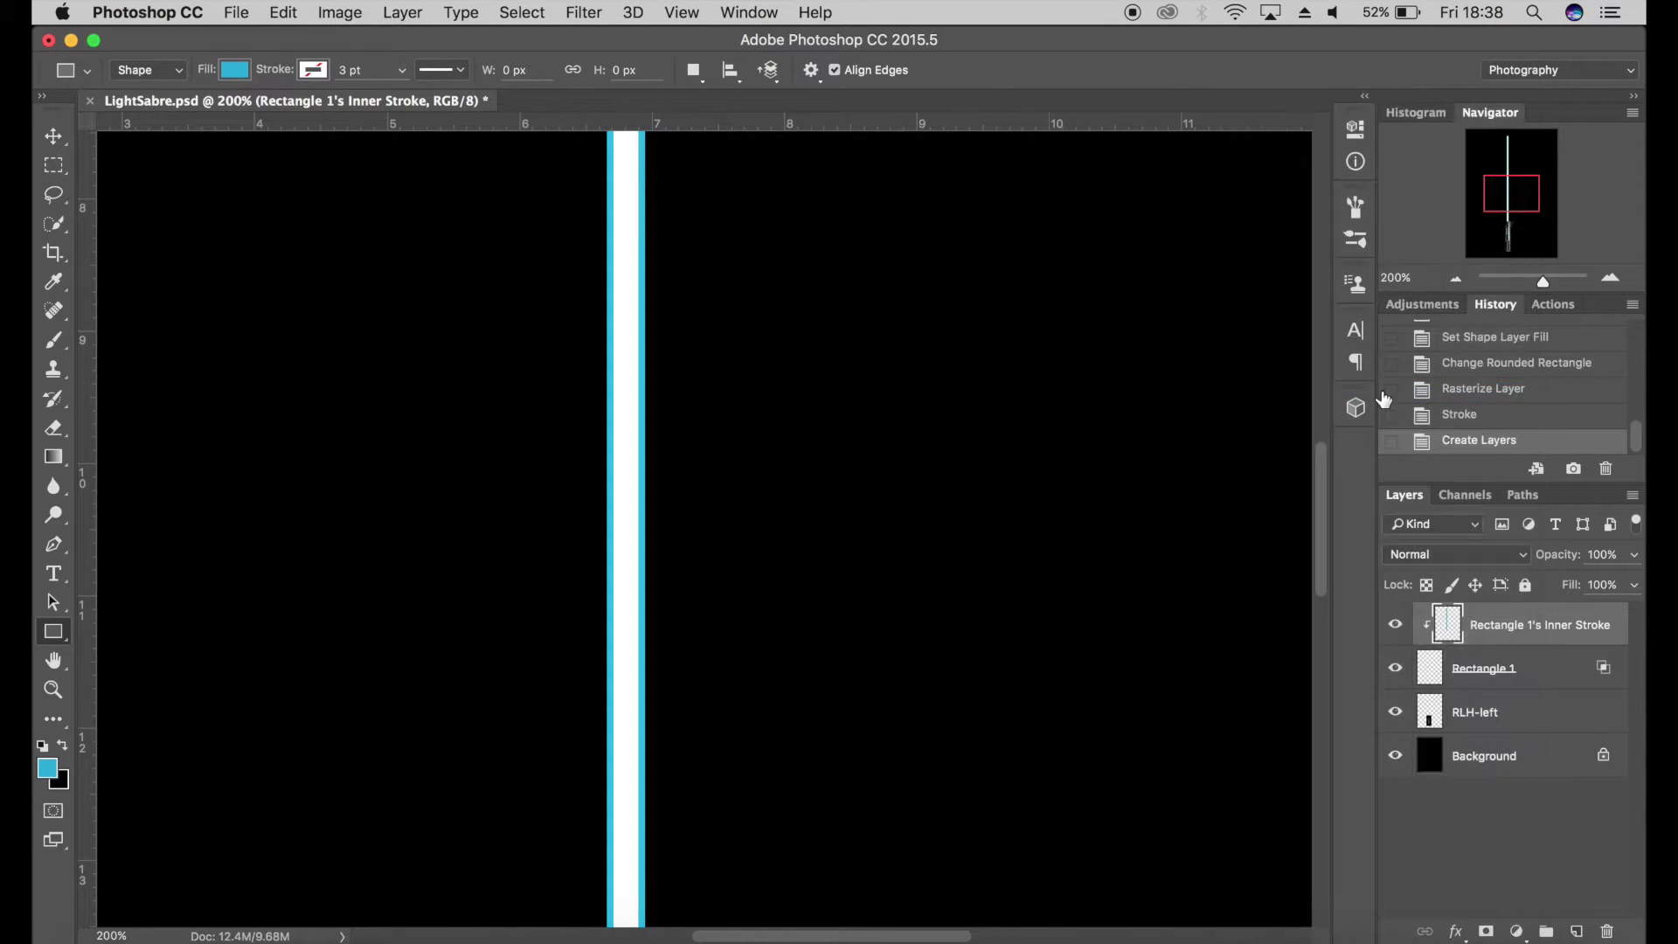
drag(1486, 628, 1486, 690)
Convert Rectangle 1 and the Inner Stroke layer to smart objects
click(1480, 632)
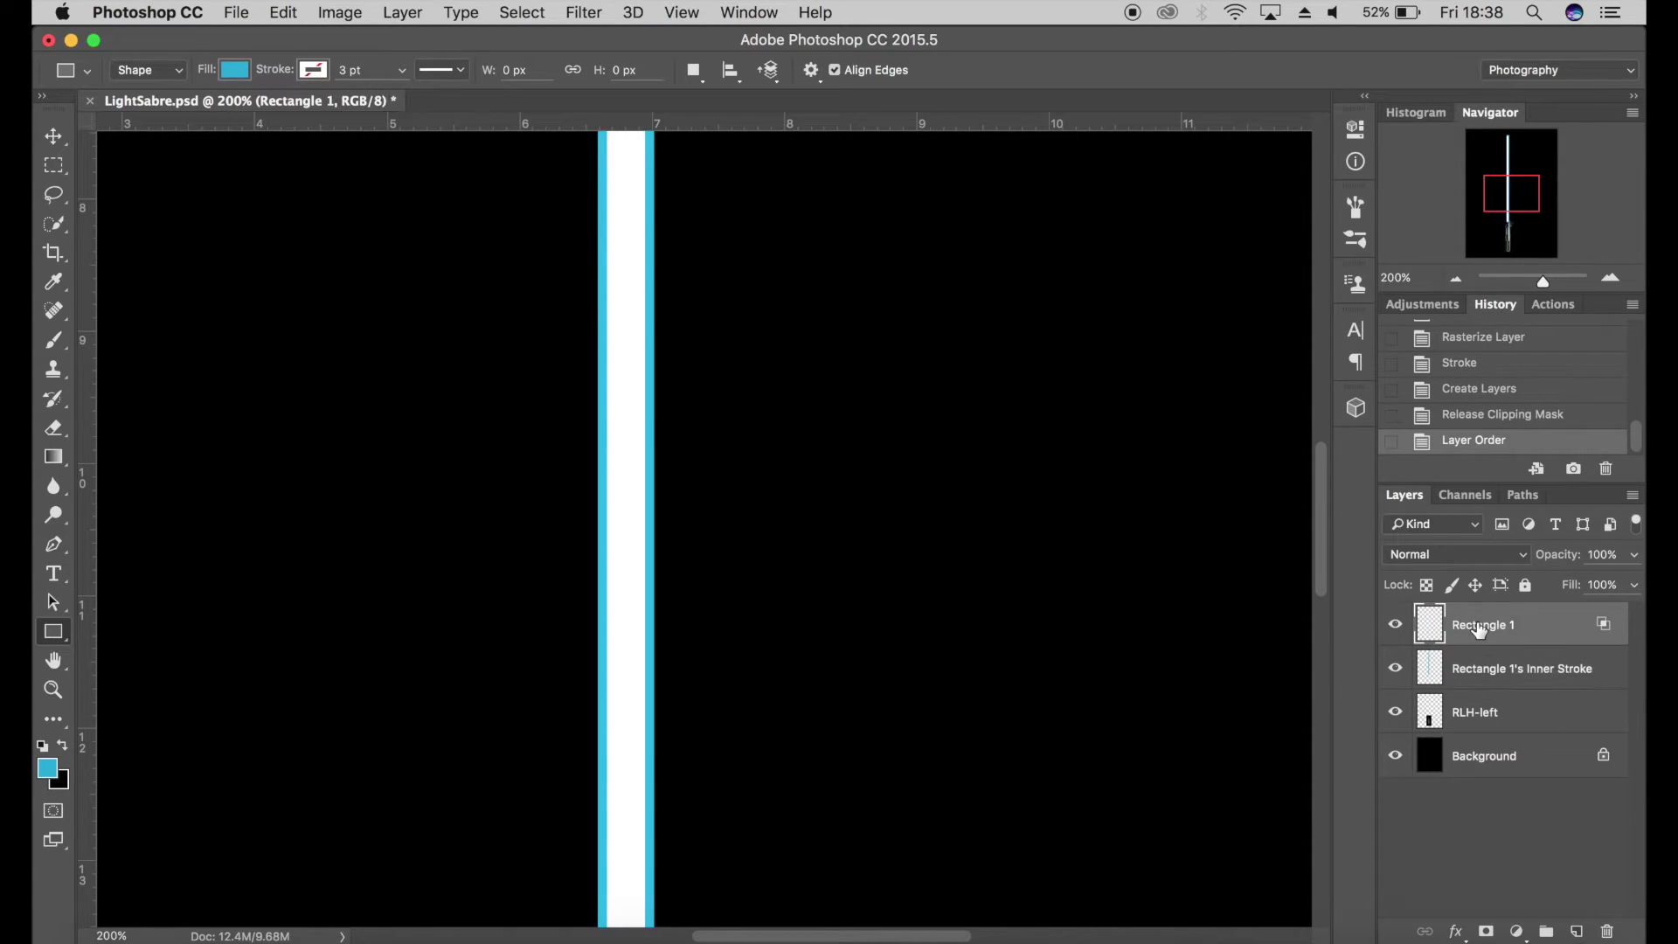
right_click(1477, 628)
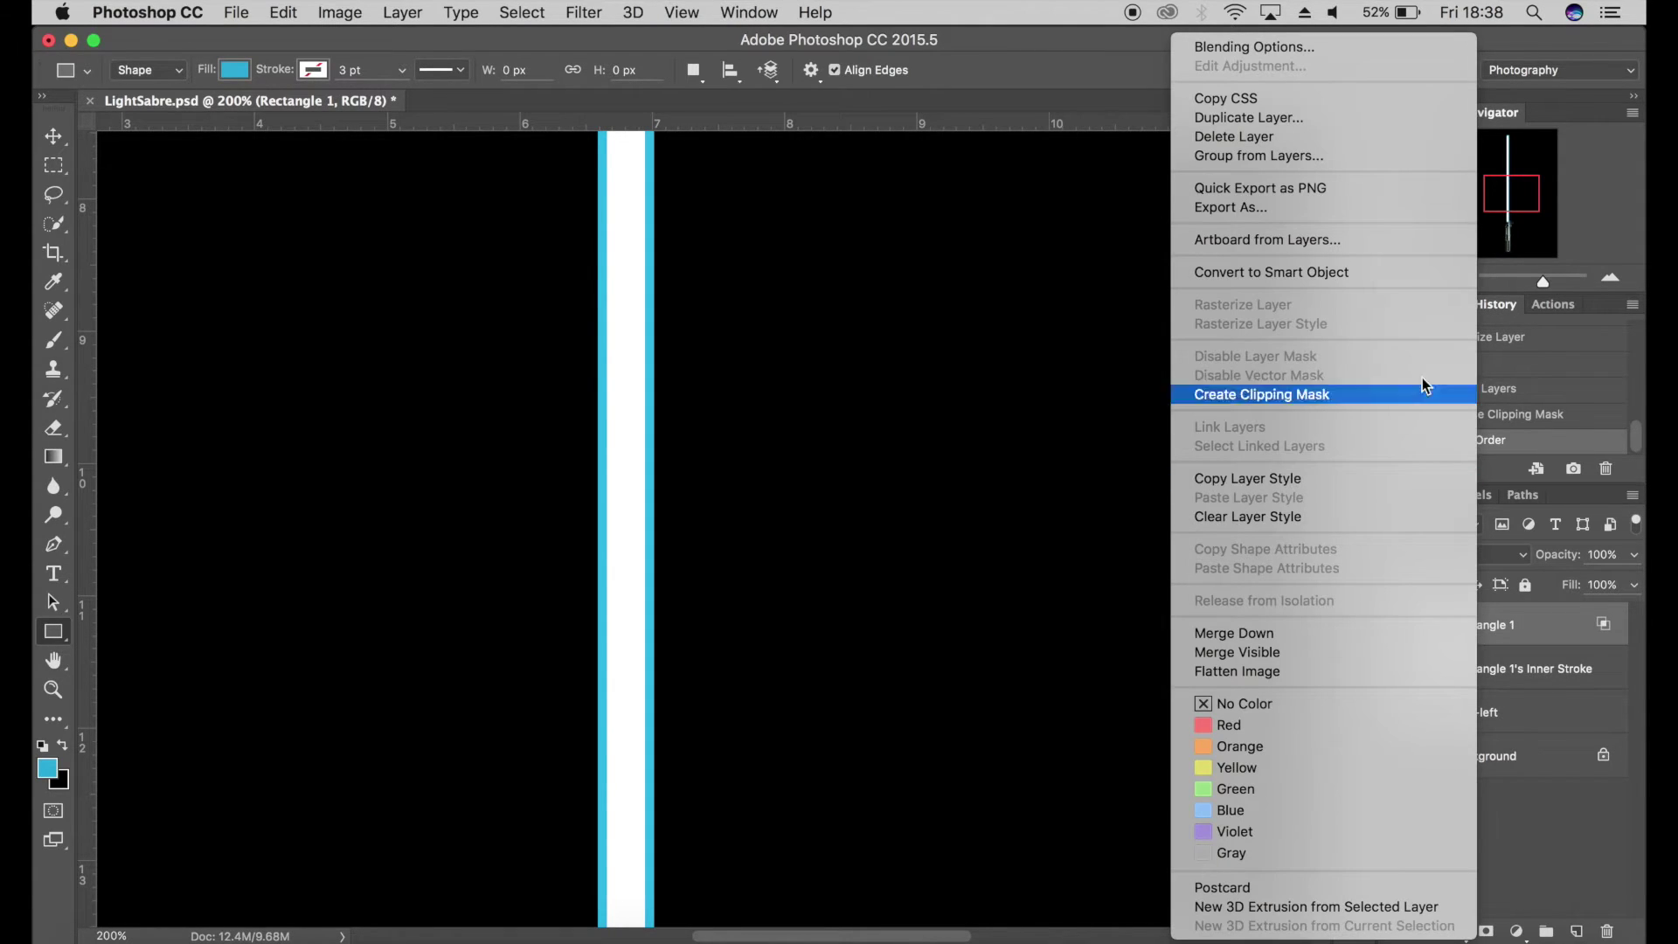
click(1375, 277)
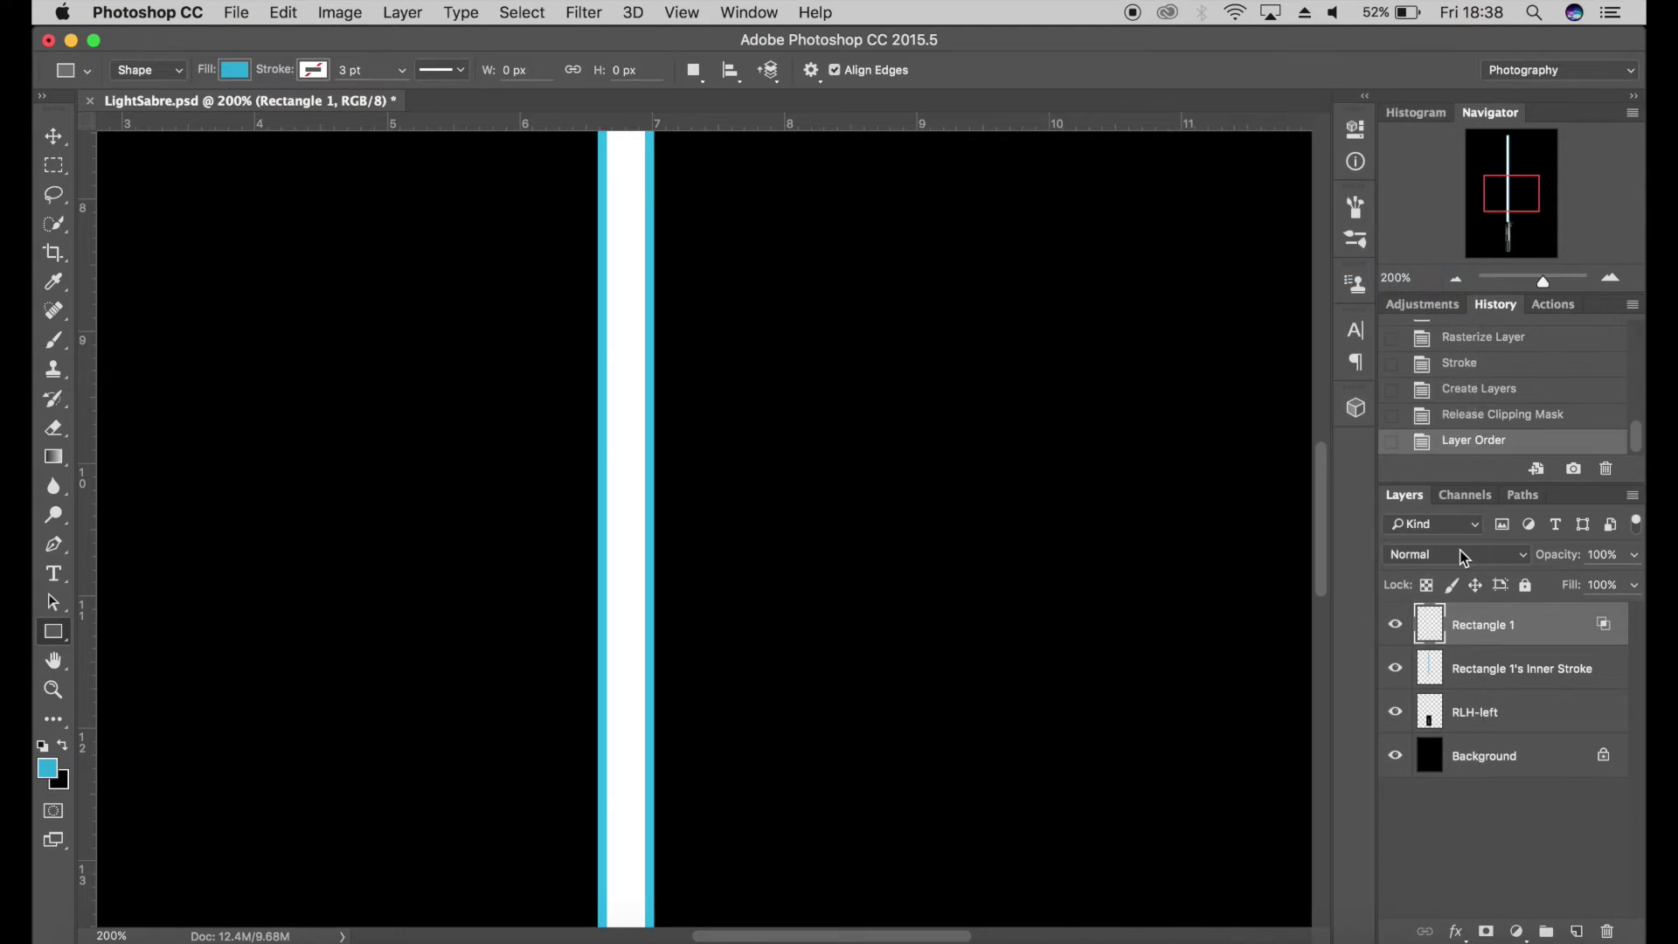
right_click(1495, 668)
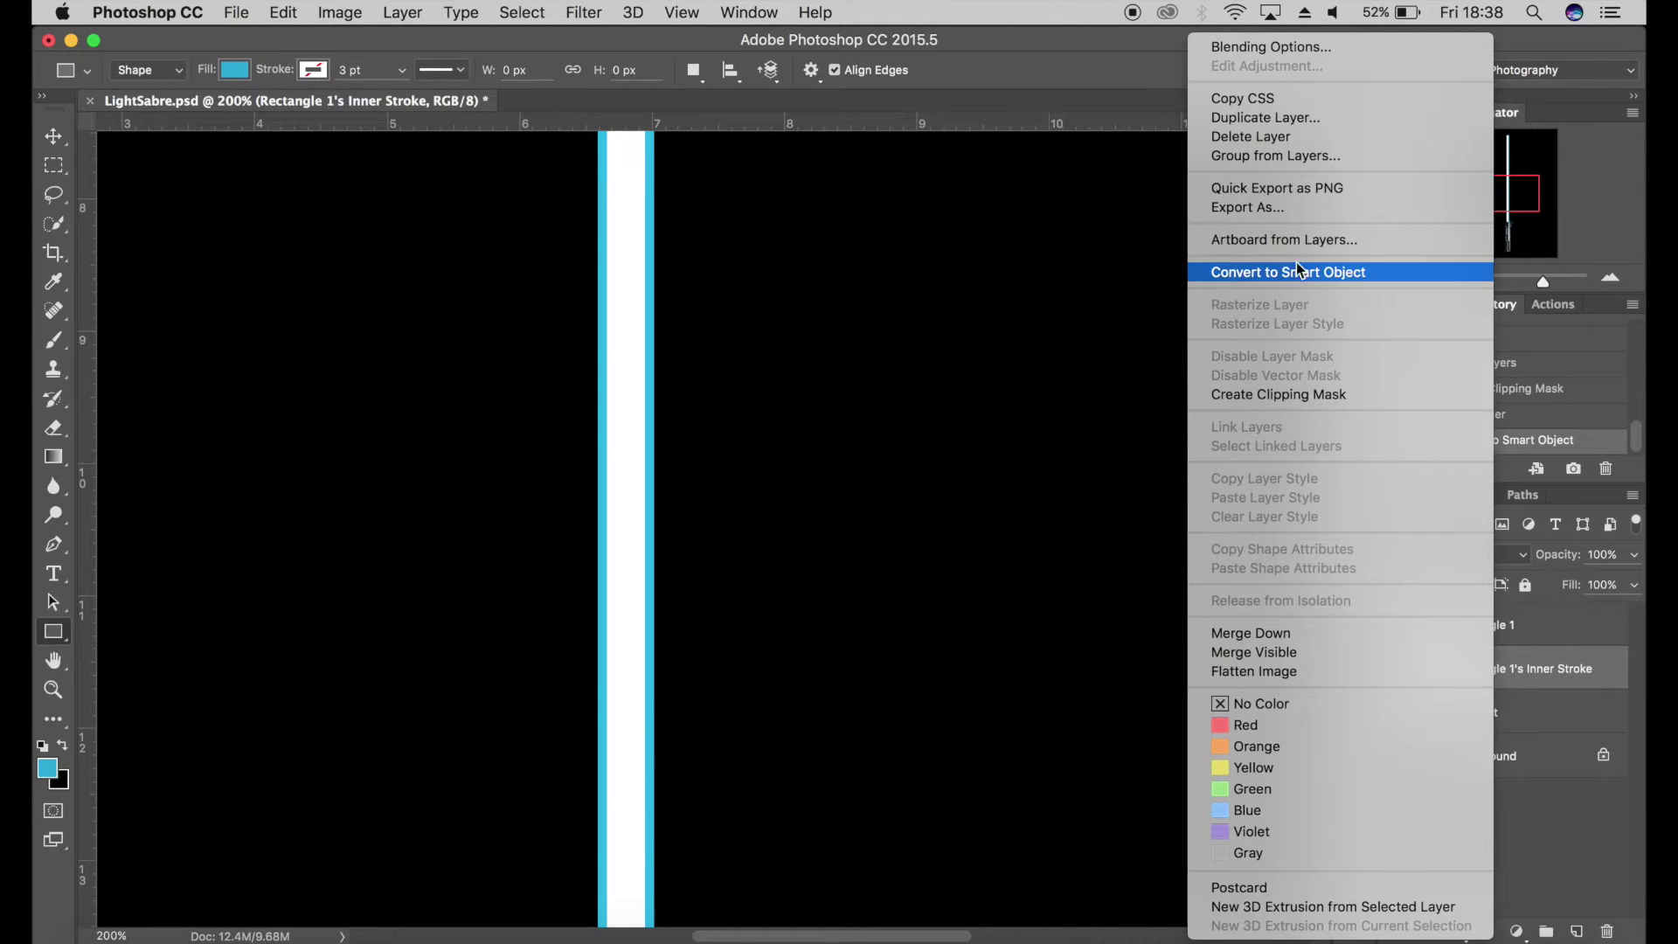
click(1267, 271)
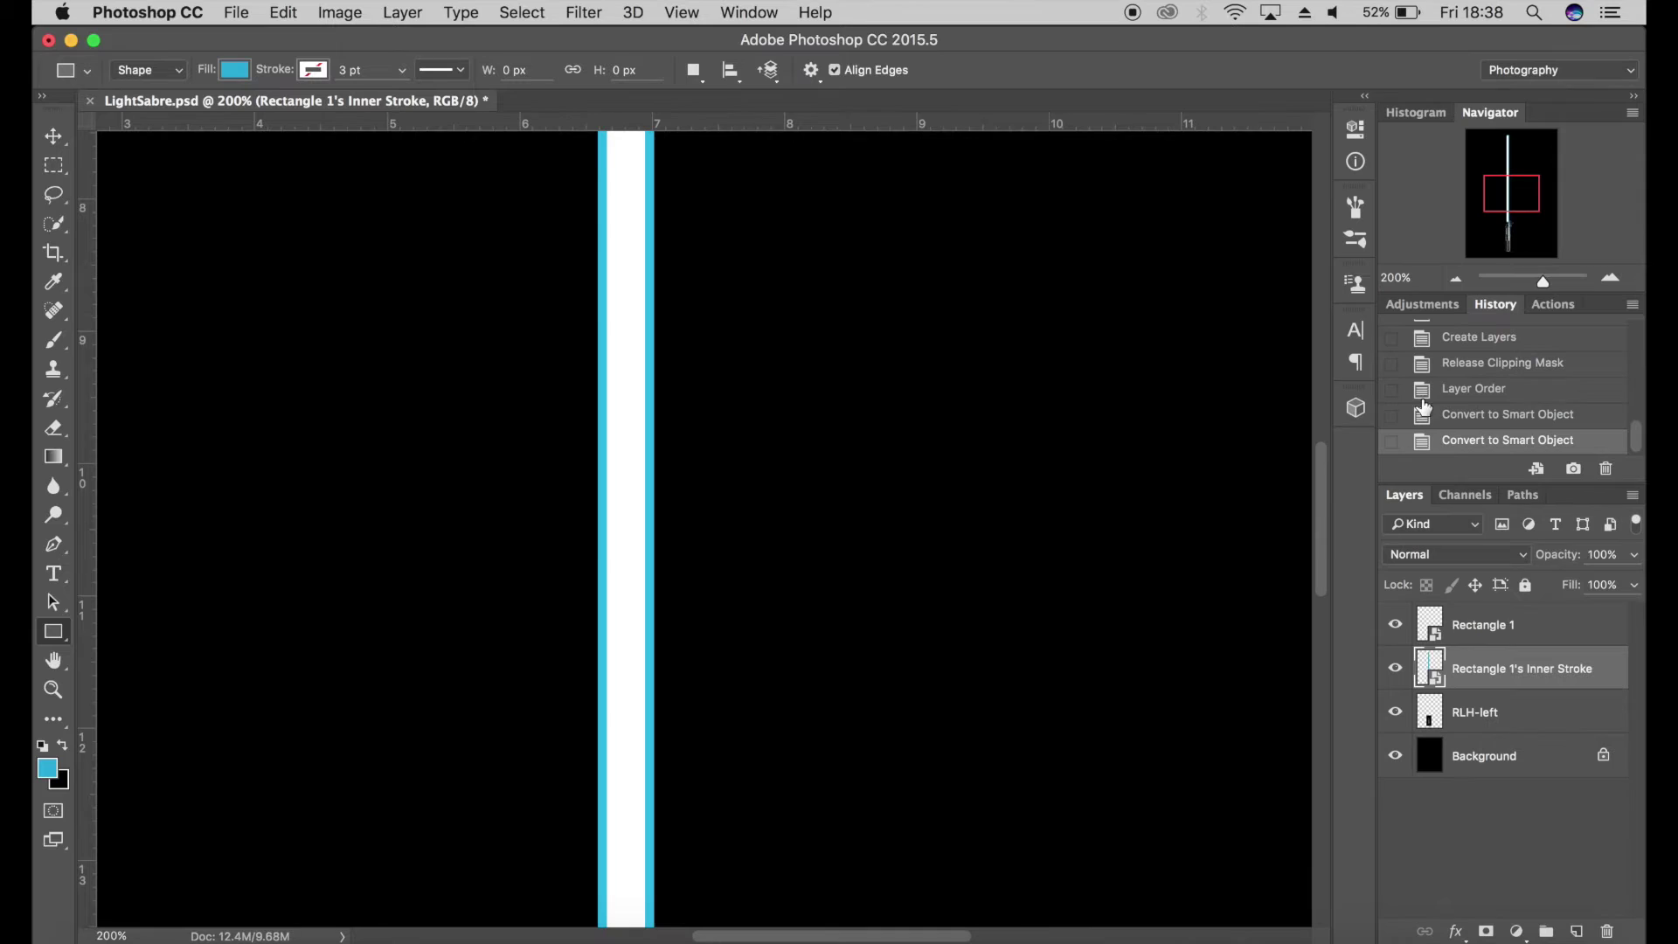
click(1495, 624)
Apply a Gaussian Blur with radius 5 to the Rectangle 1 smart object
click(570, 10)
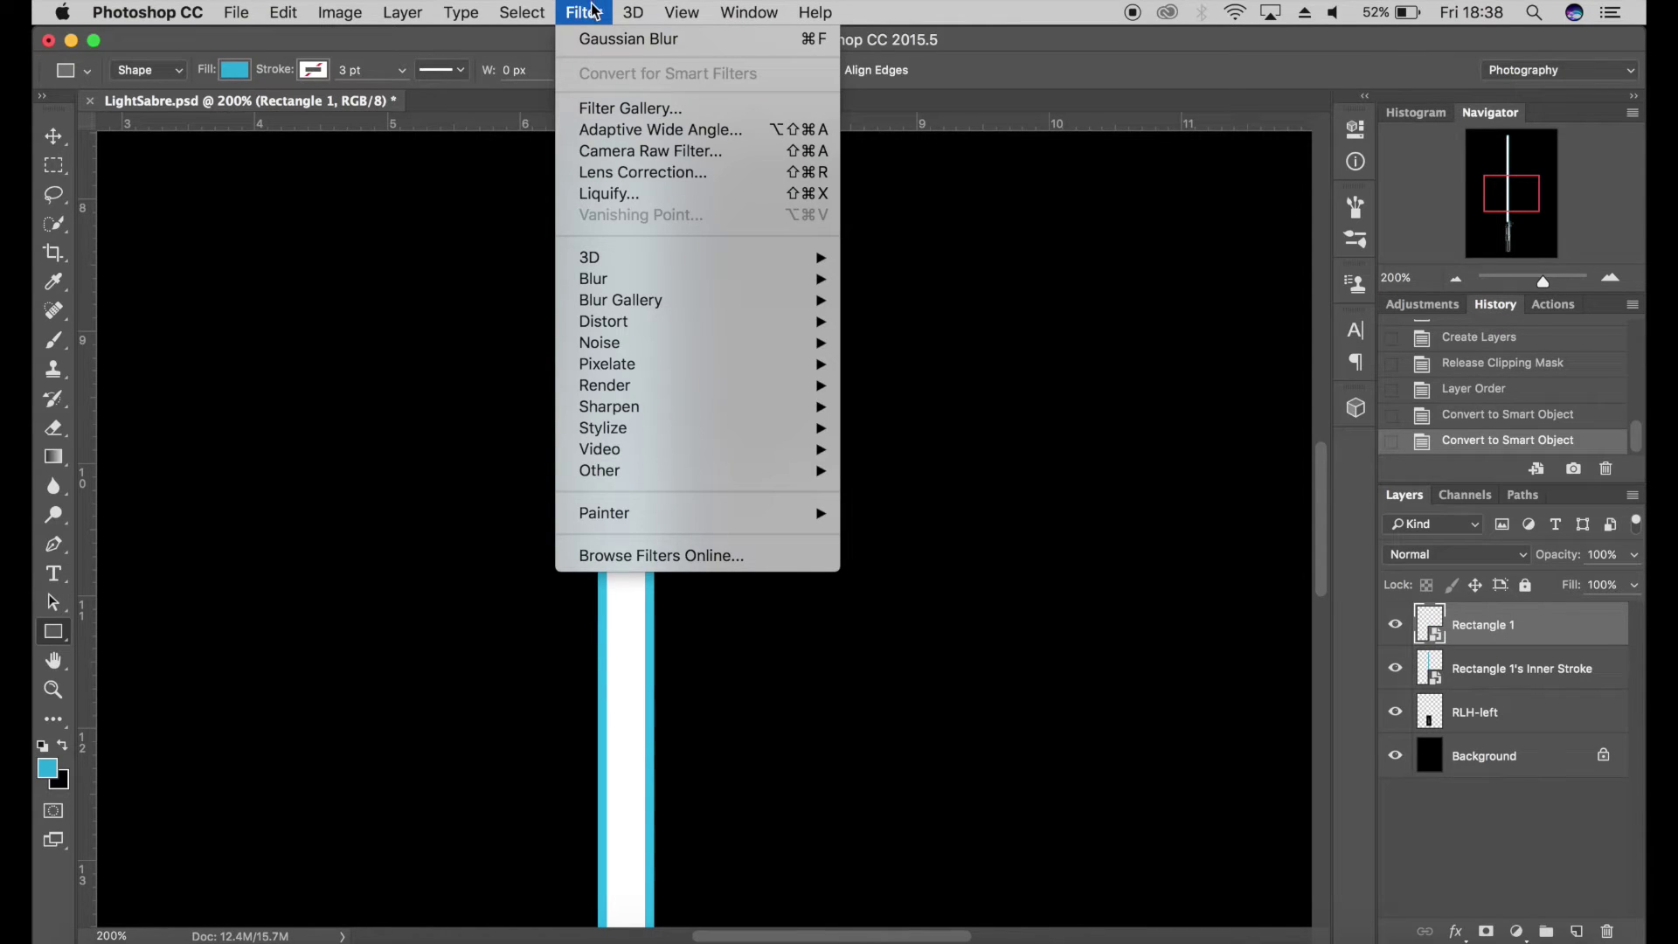
mouse_move(604, 280)
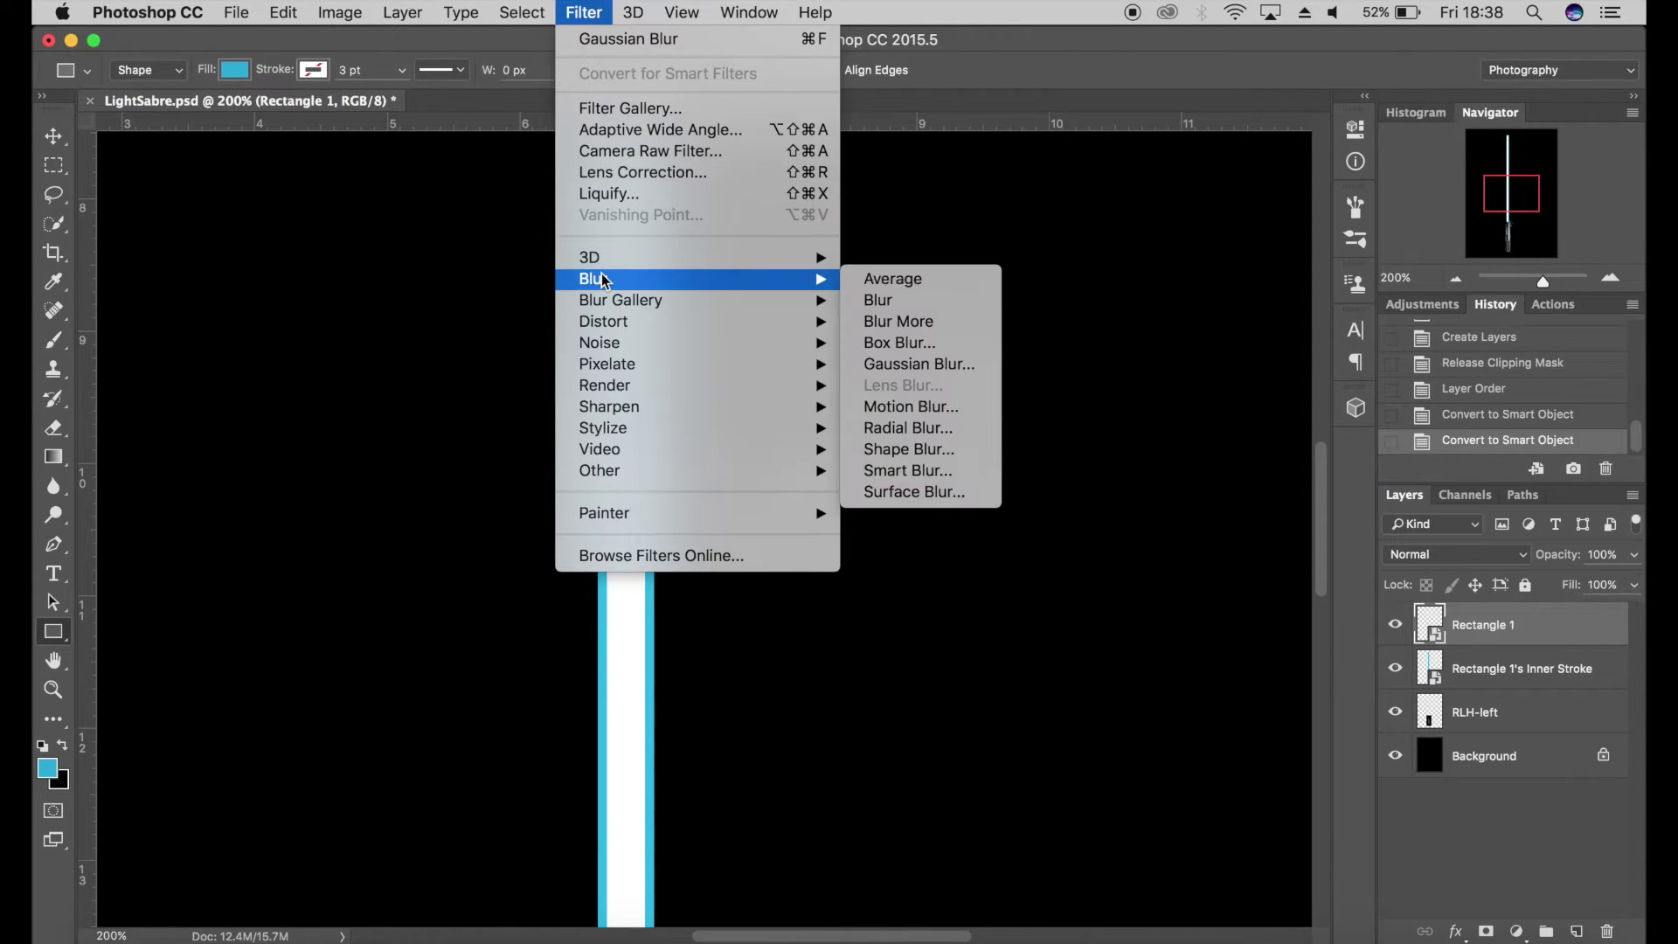
click(974, 364)
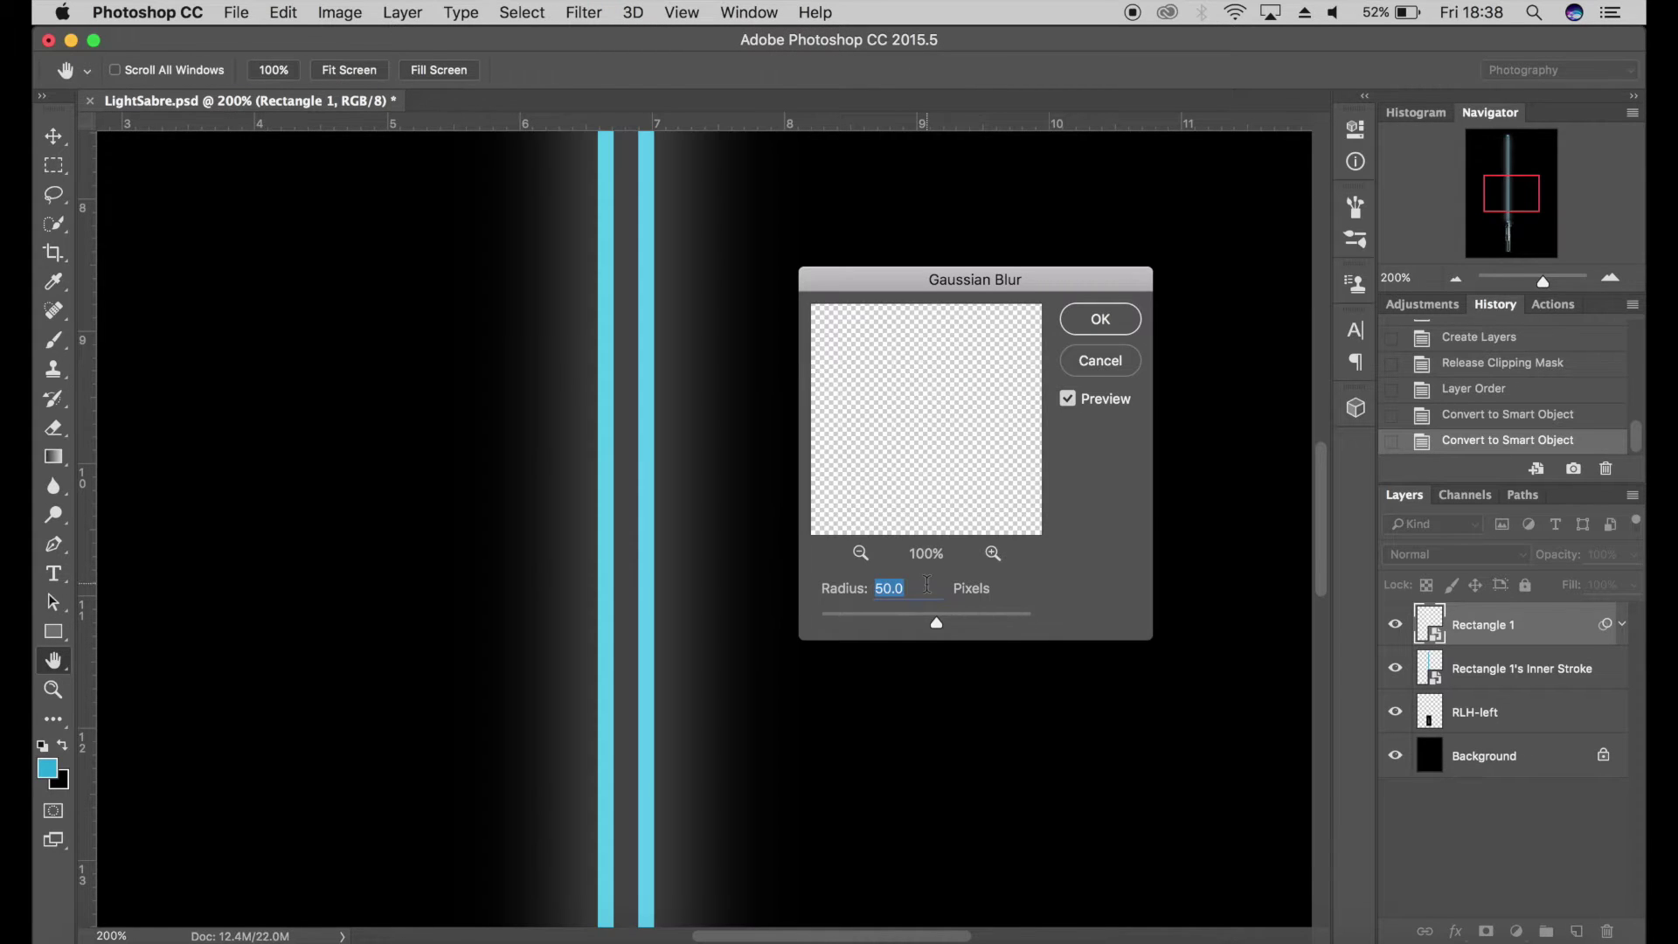
text(5)
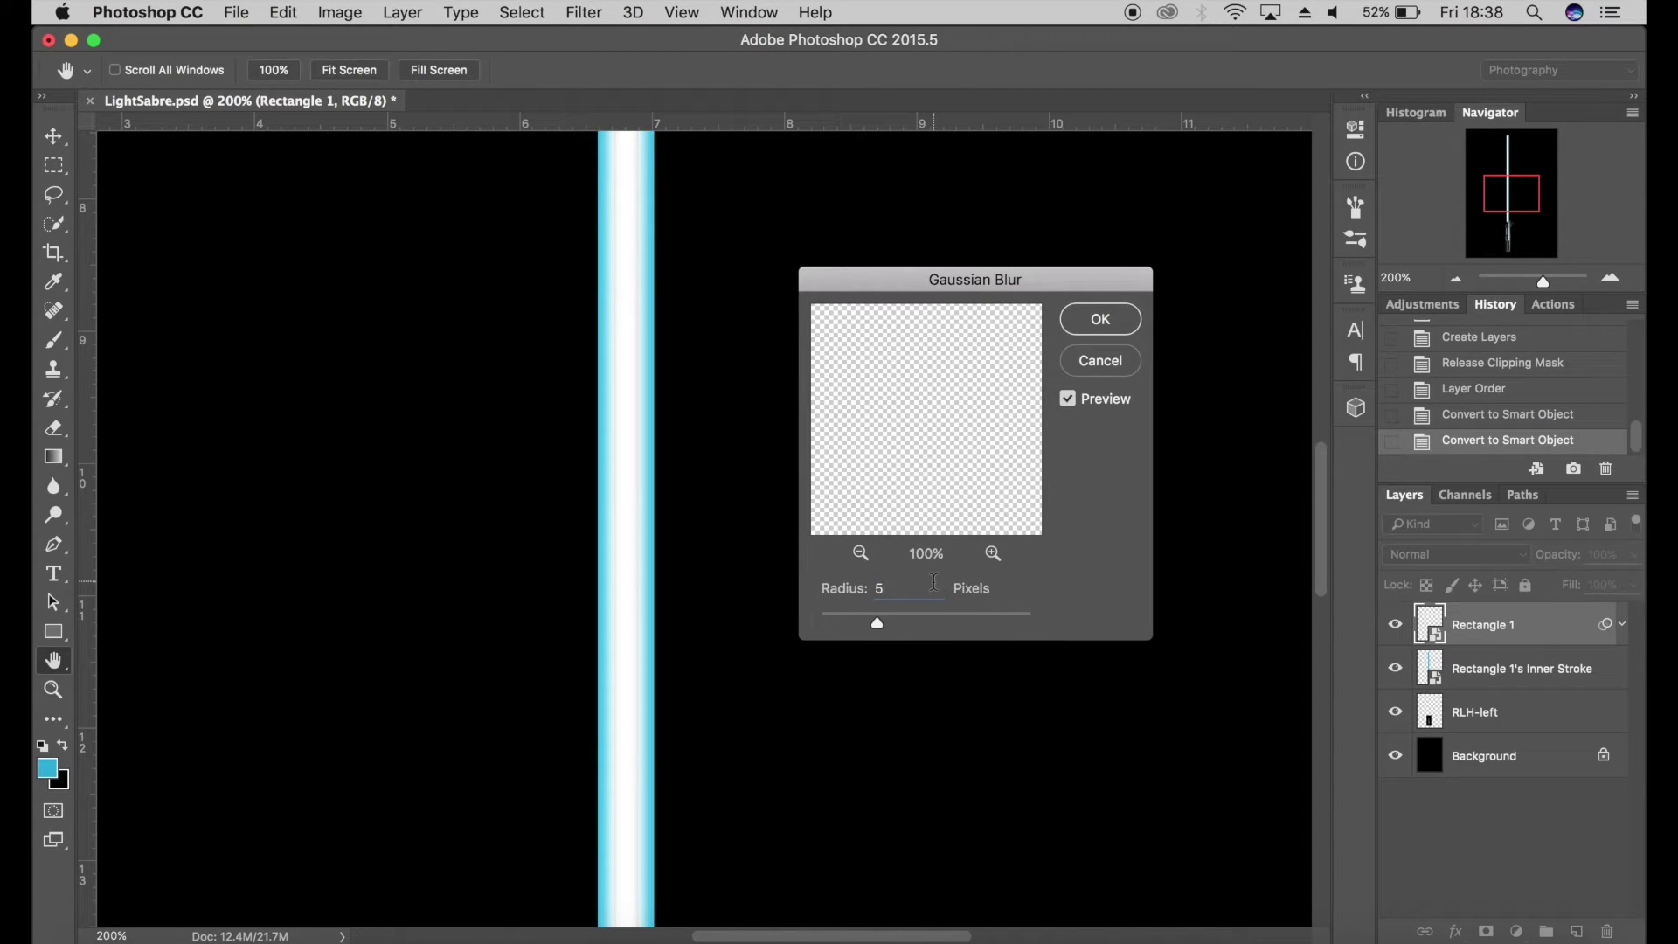
click(1100, 320)
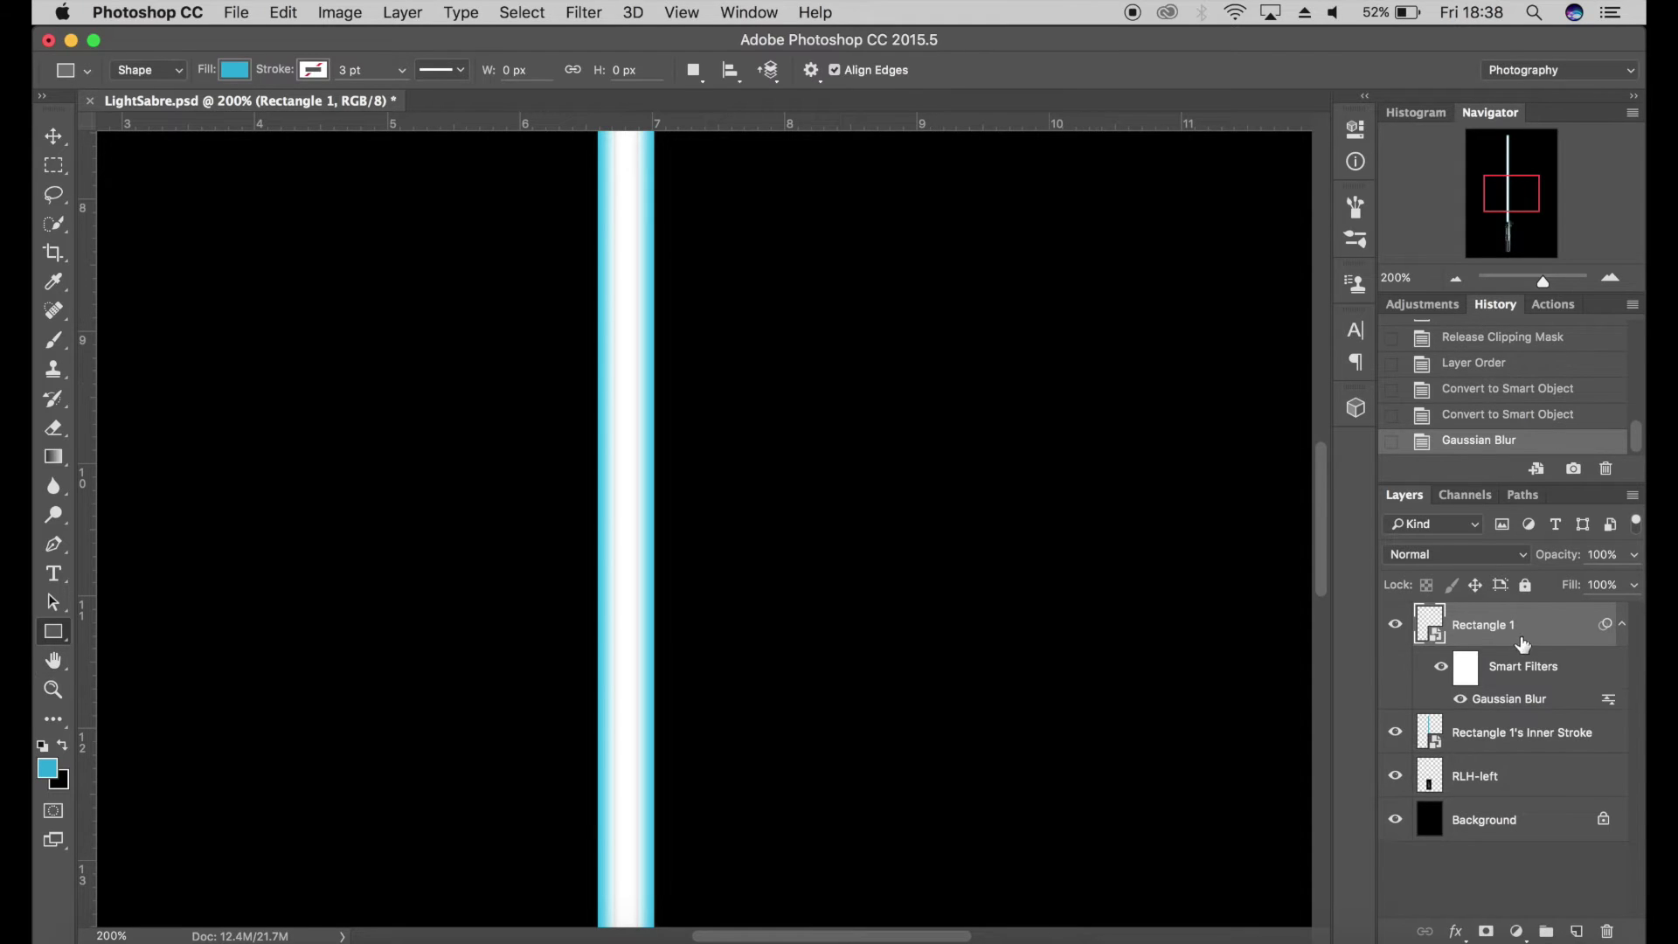
double_click(1477, 626)
Rename the blade layer WHITE and the Inner Stroke layer COLOUR
text(WHITE)
key(Return)
double_click(1527, 740)
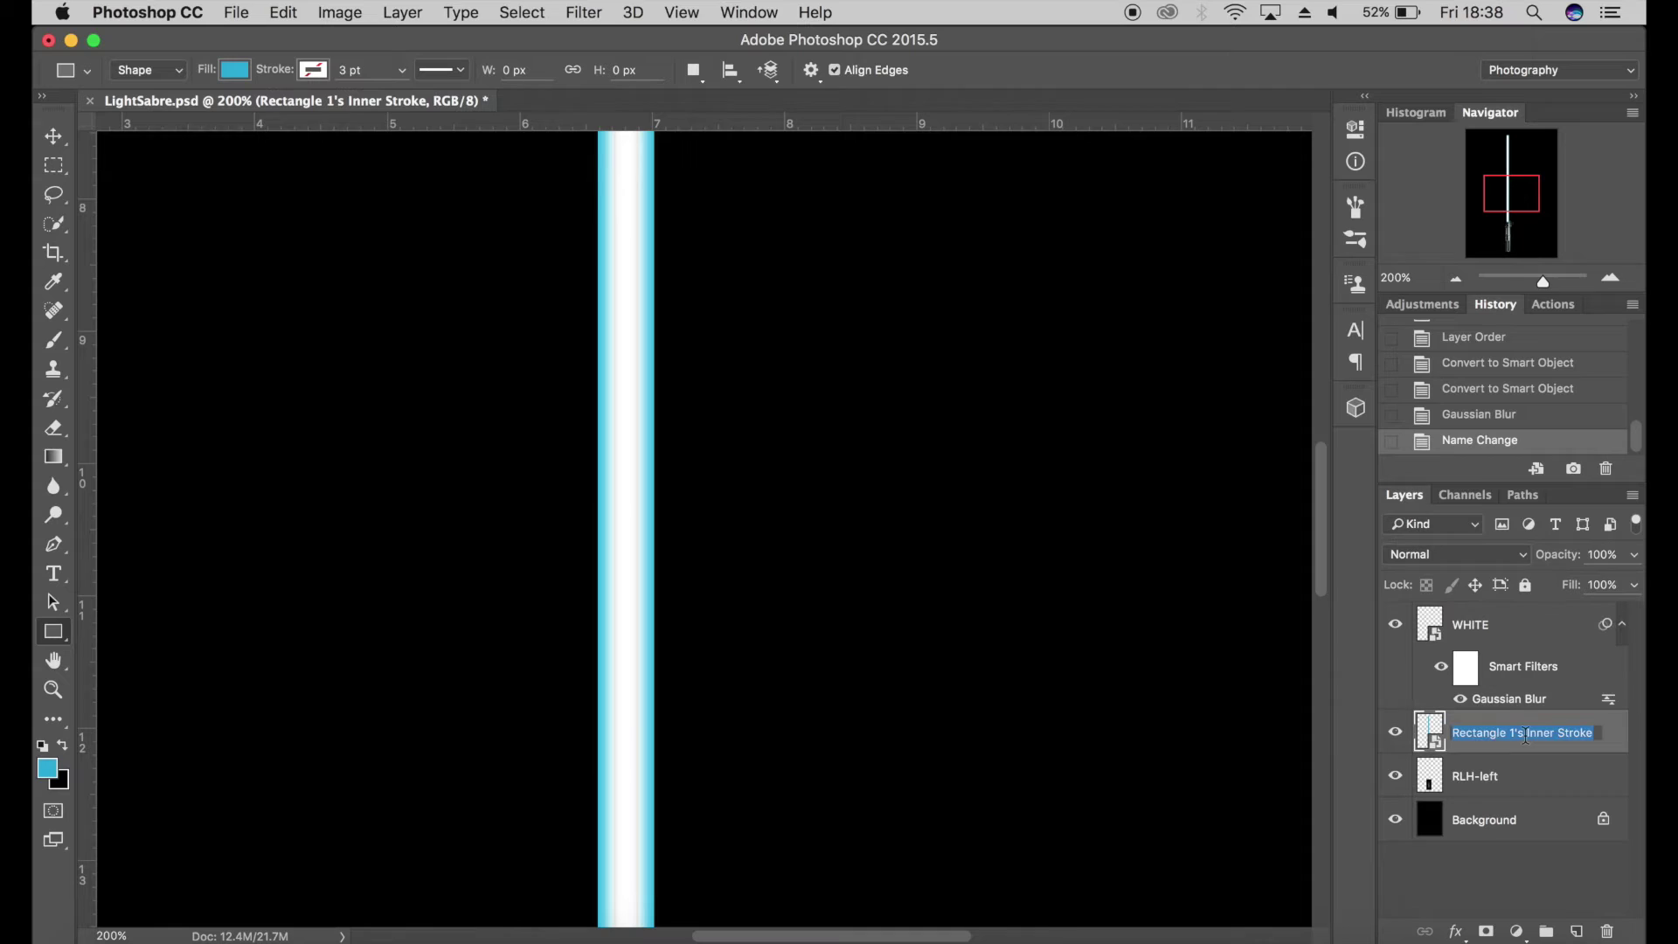
text(COLOUR)
key(Return)
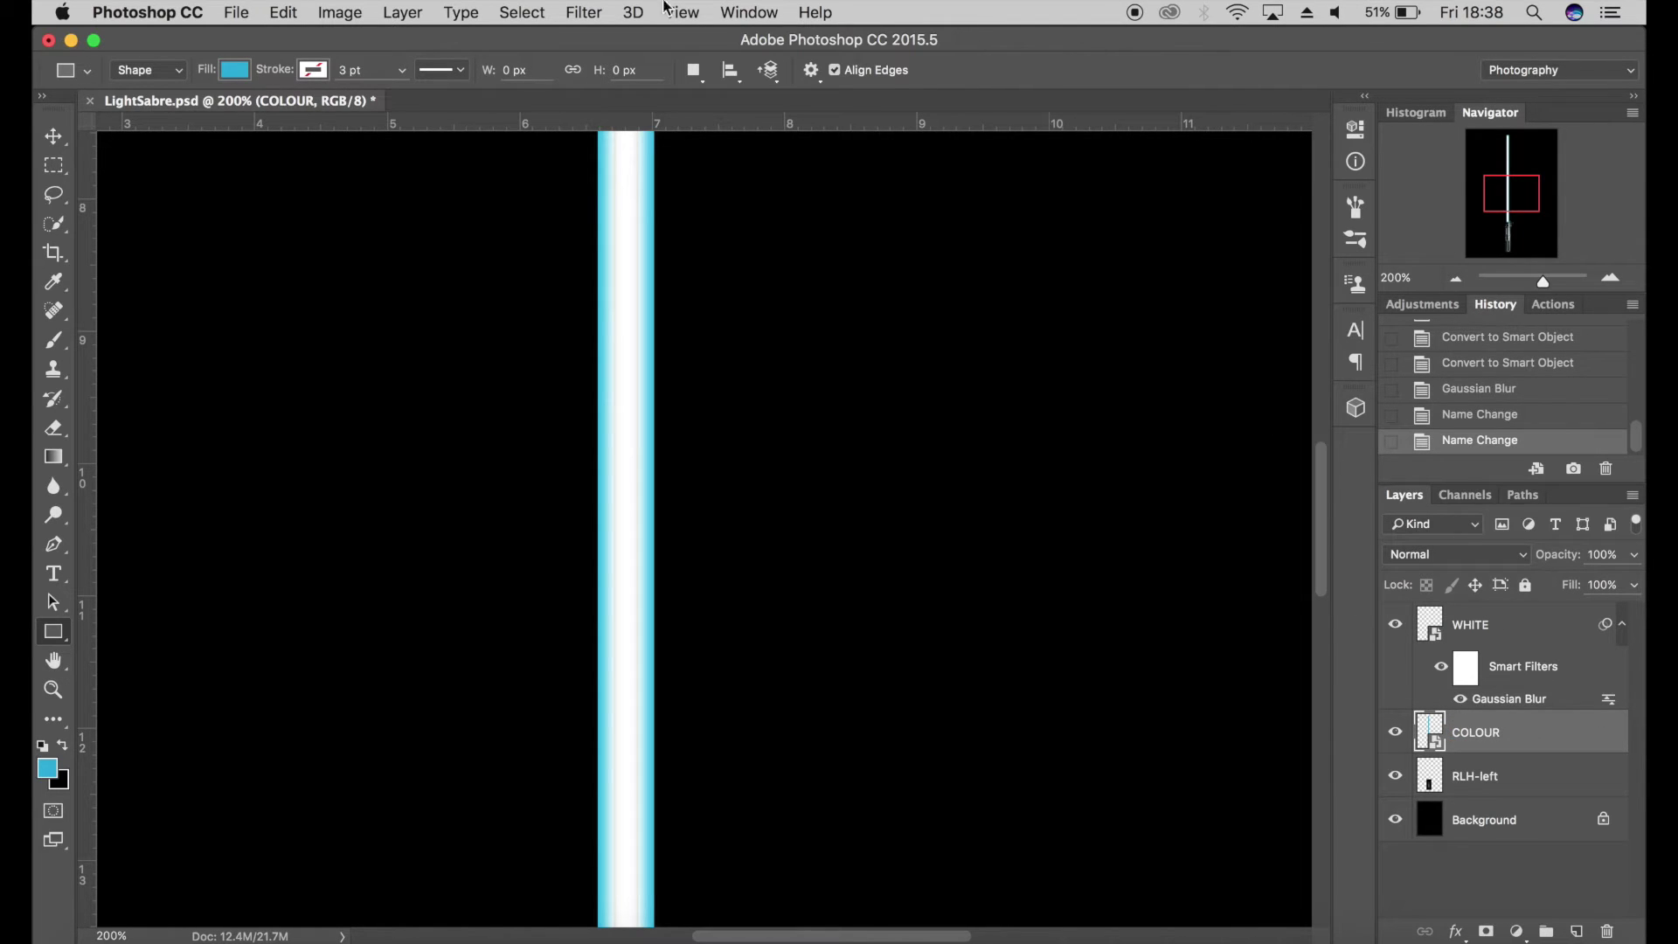
Apply a 15-pixel Gaussian Blur to the COLOUR layer
click(574, 11)
mouse_move(821, 279)
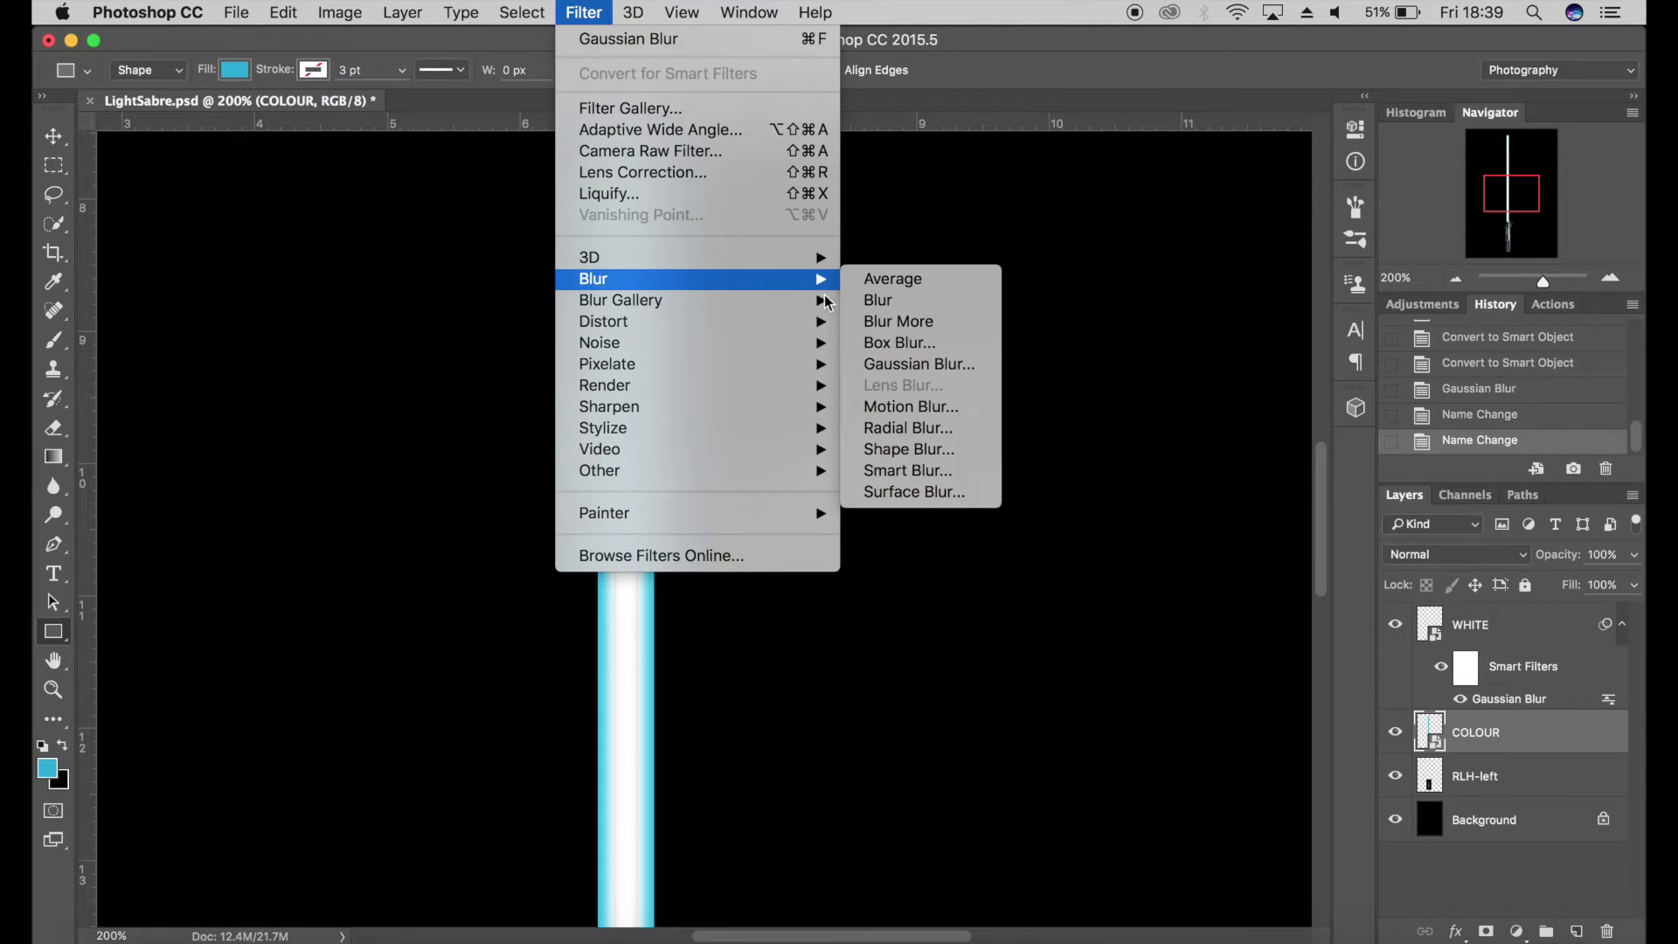
click(899, 365)
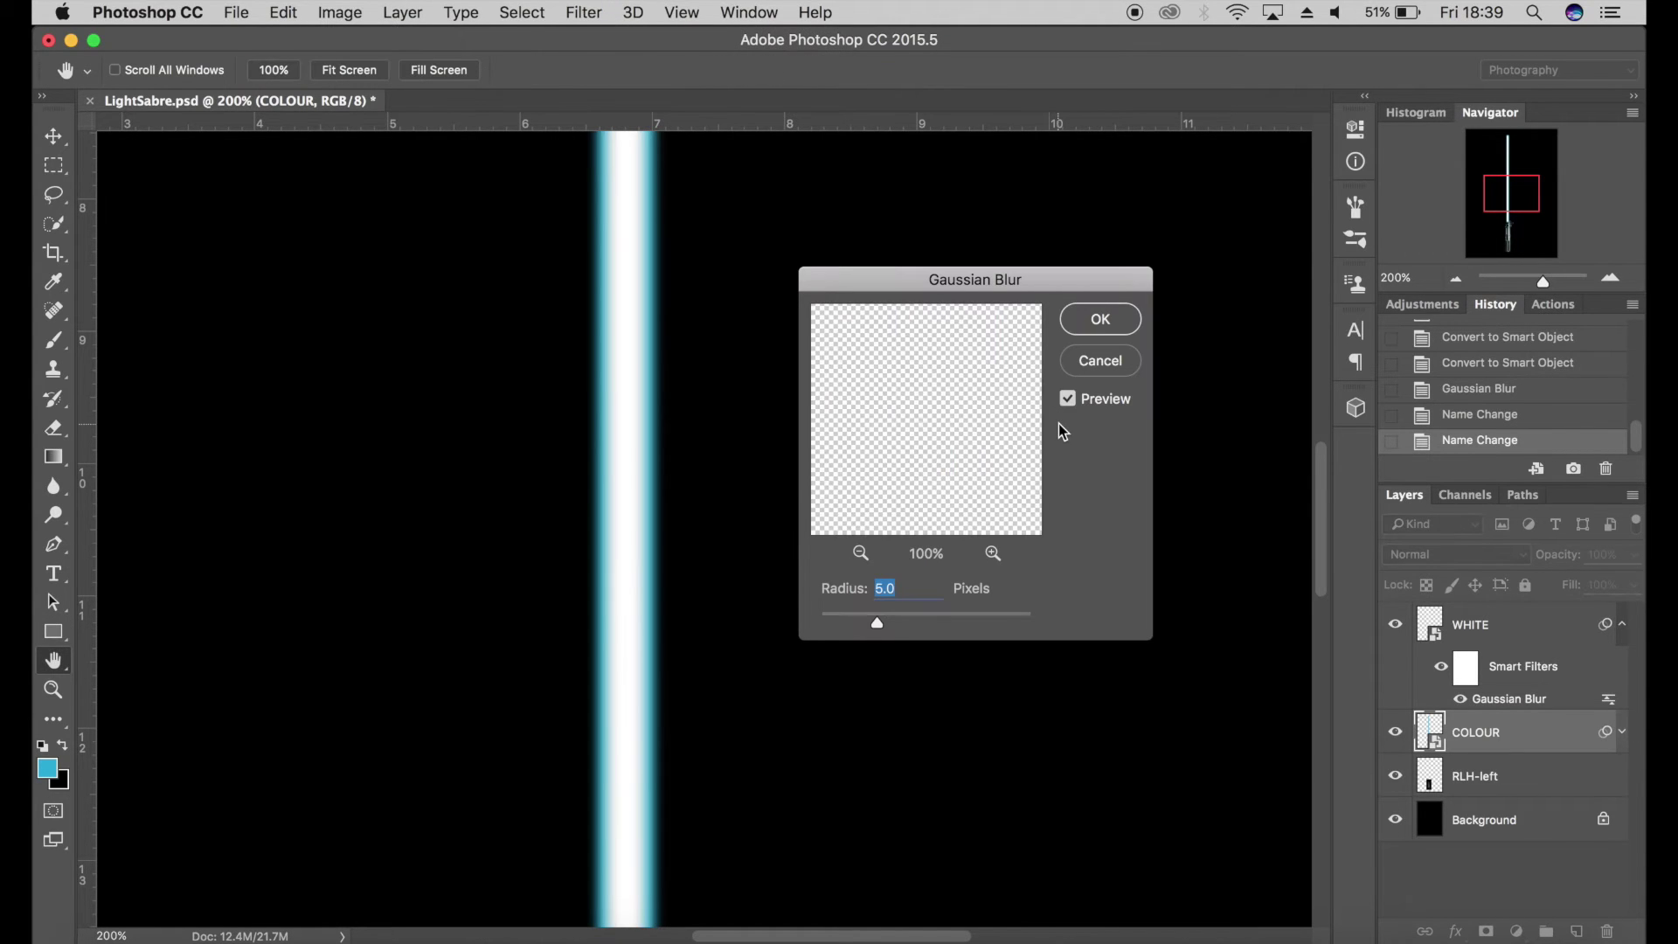
text(15)
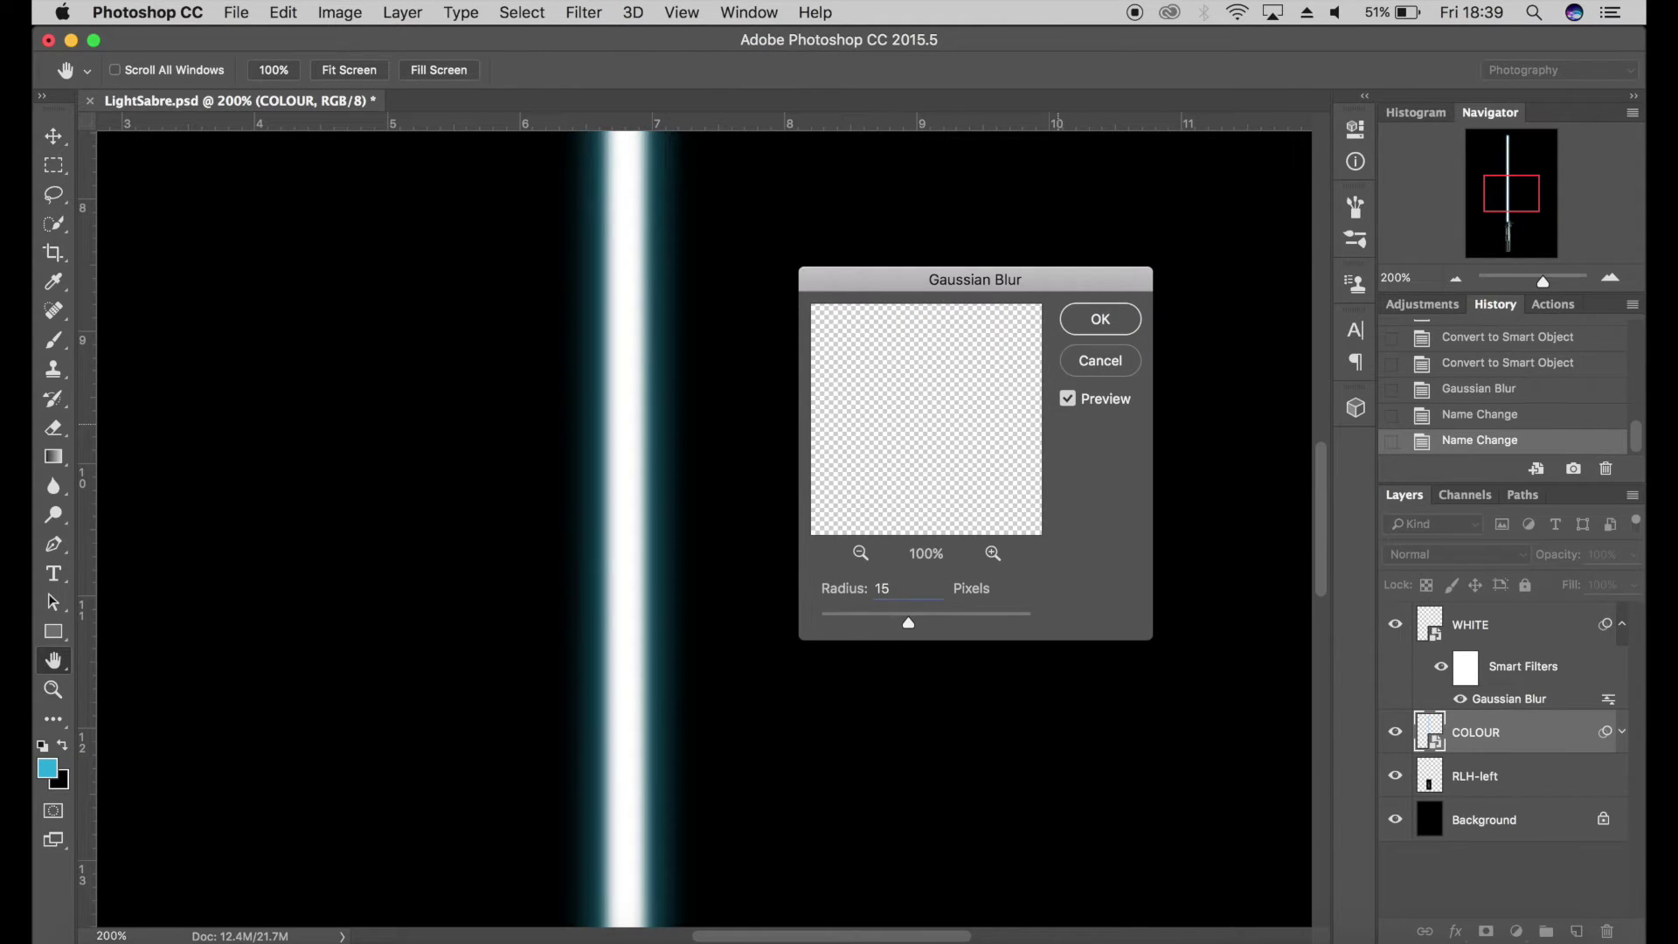
key(BackSpace)
text(0)
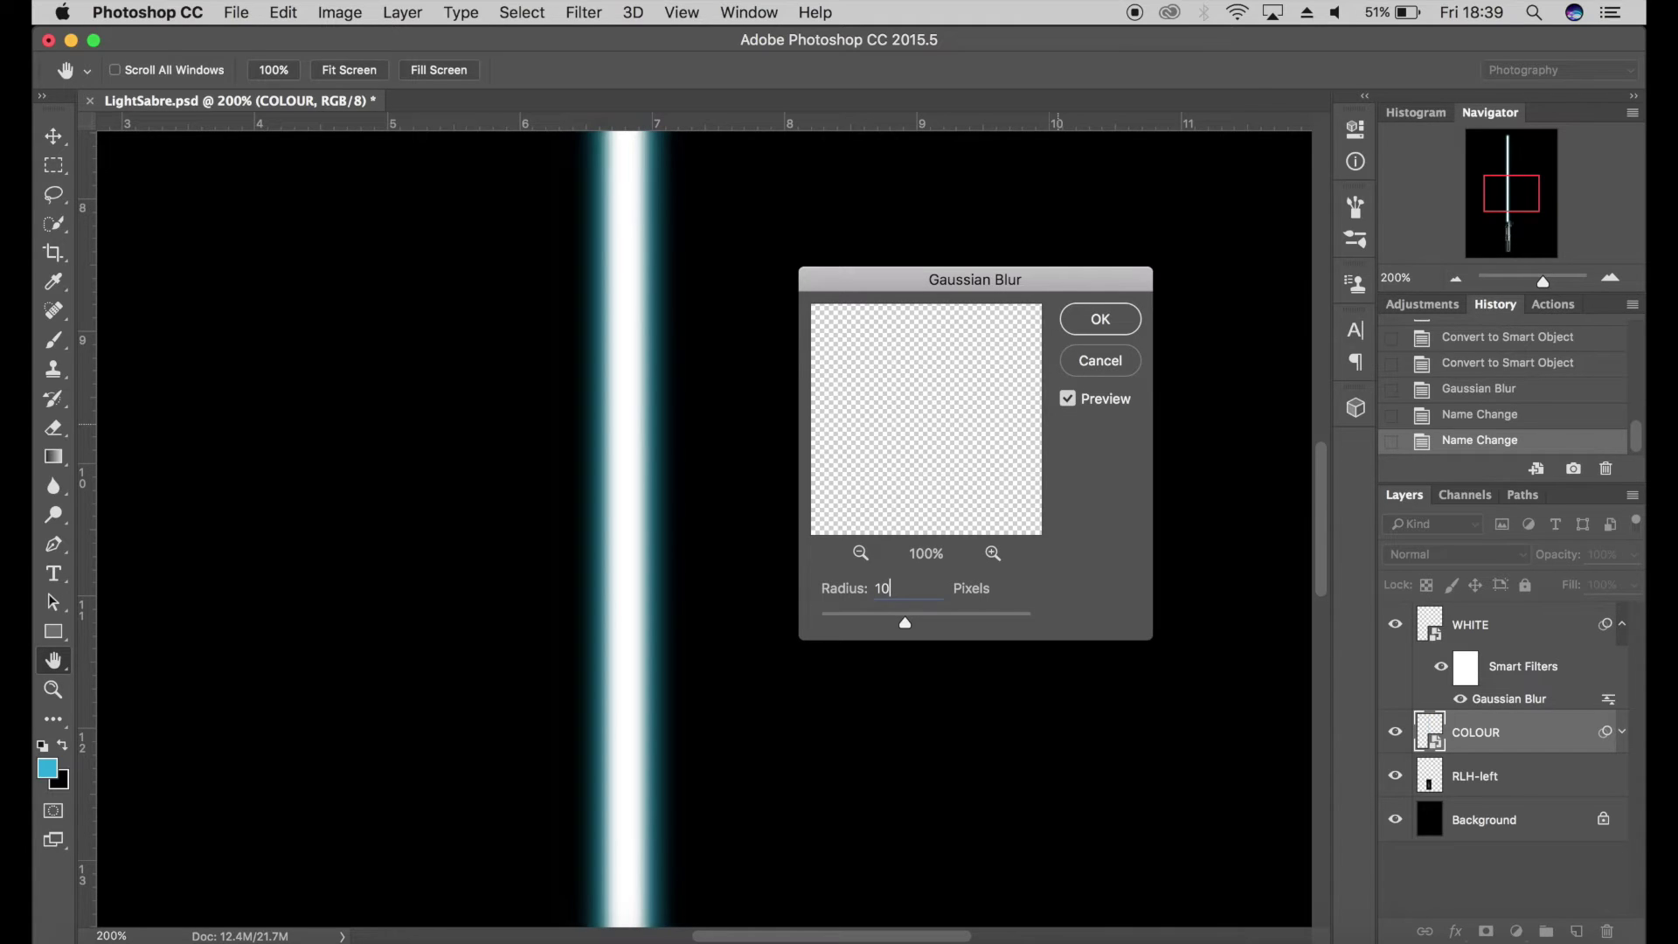
key(BackSpace)
text(5)
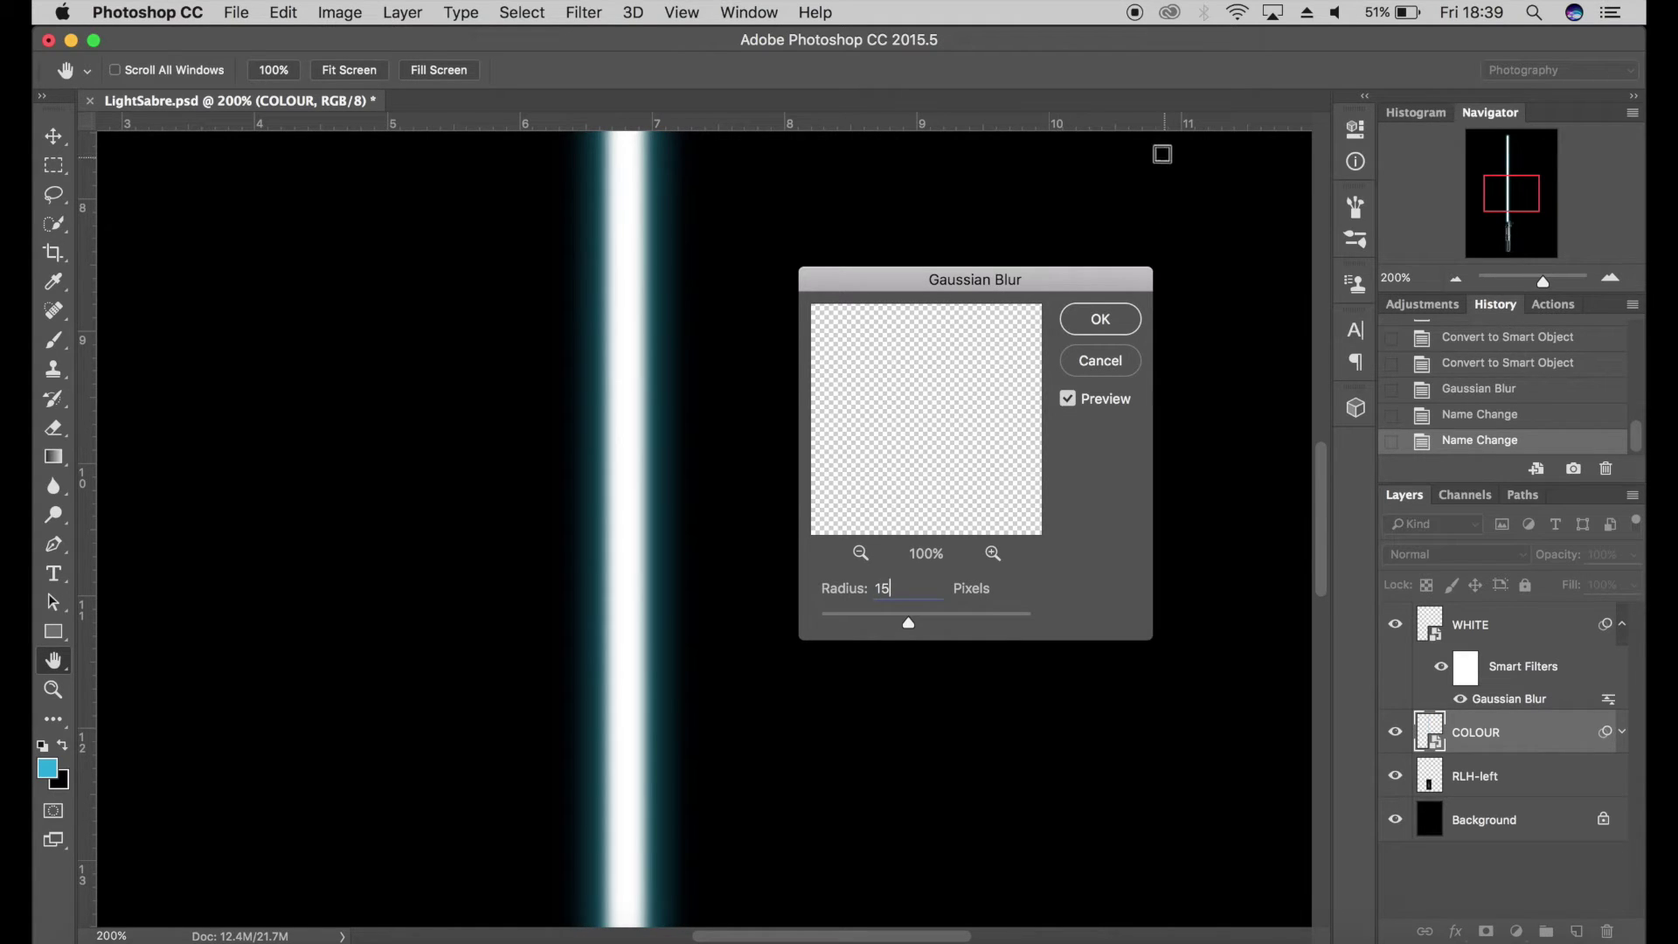
click(1101, 320)
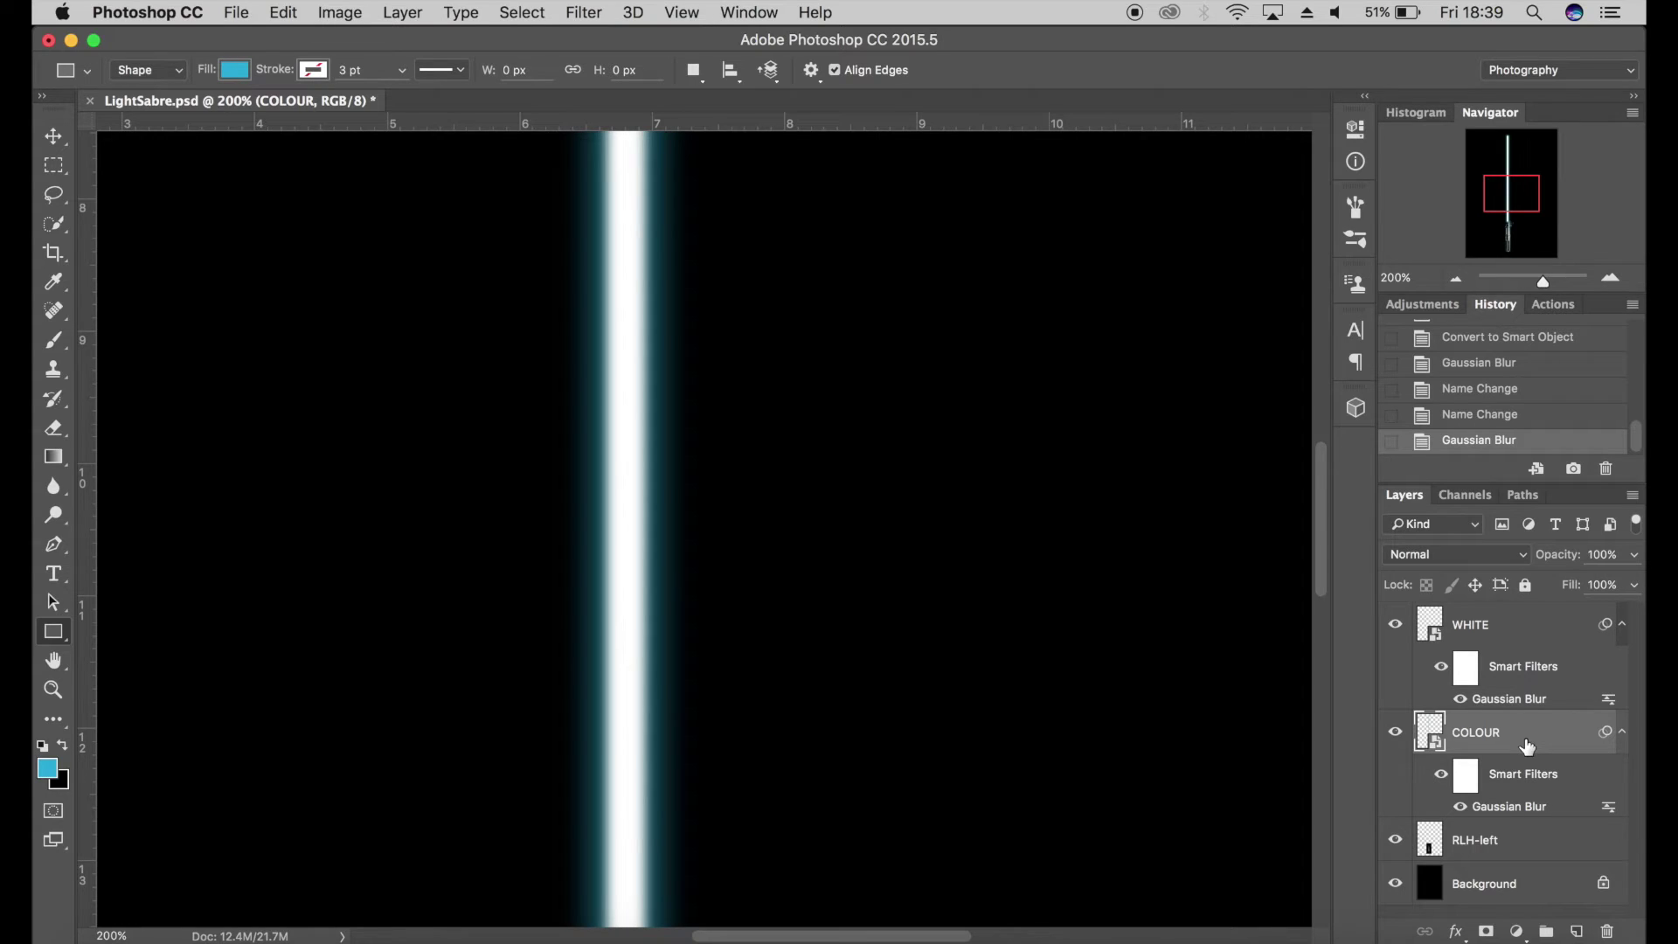
Duplicate COLOUR and WHITE with Cmd+J, then load the WHITE copy outline as a selection
key(super+j)
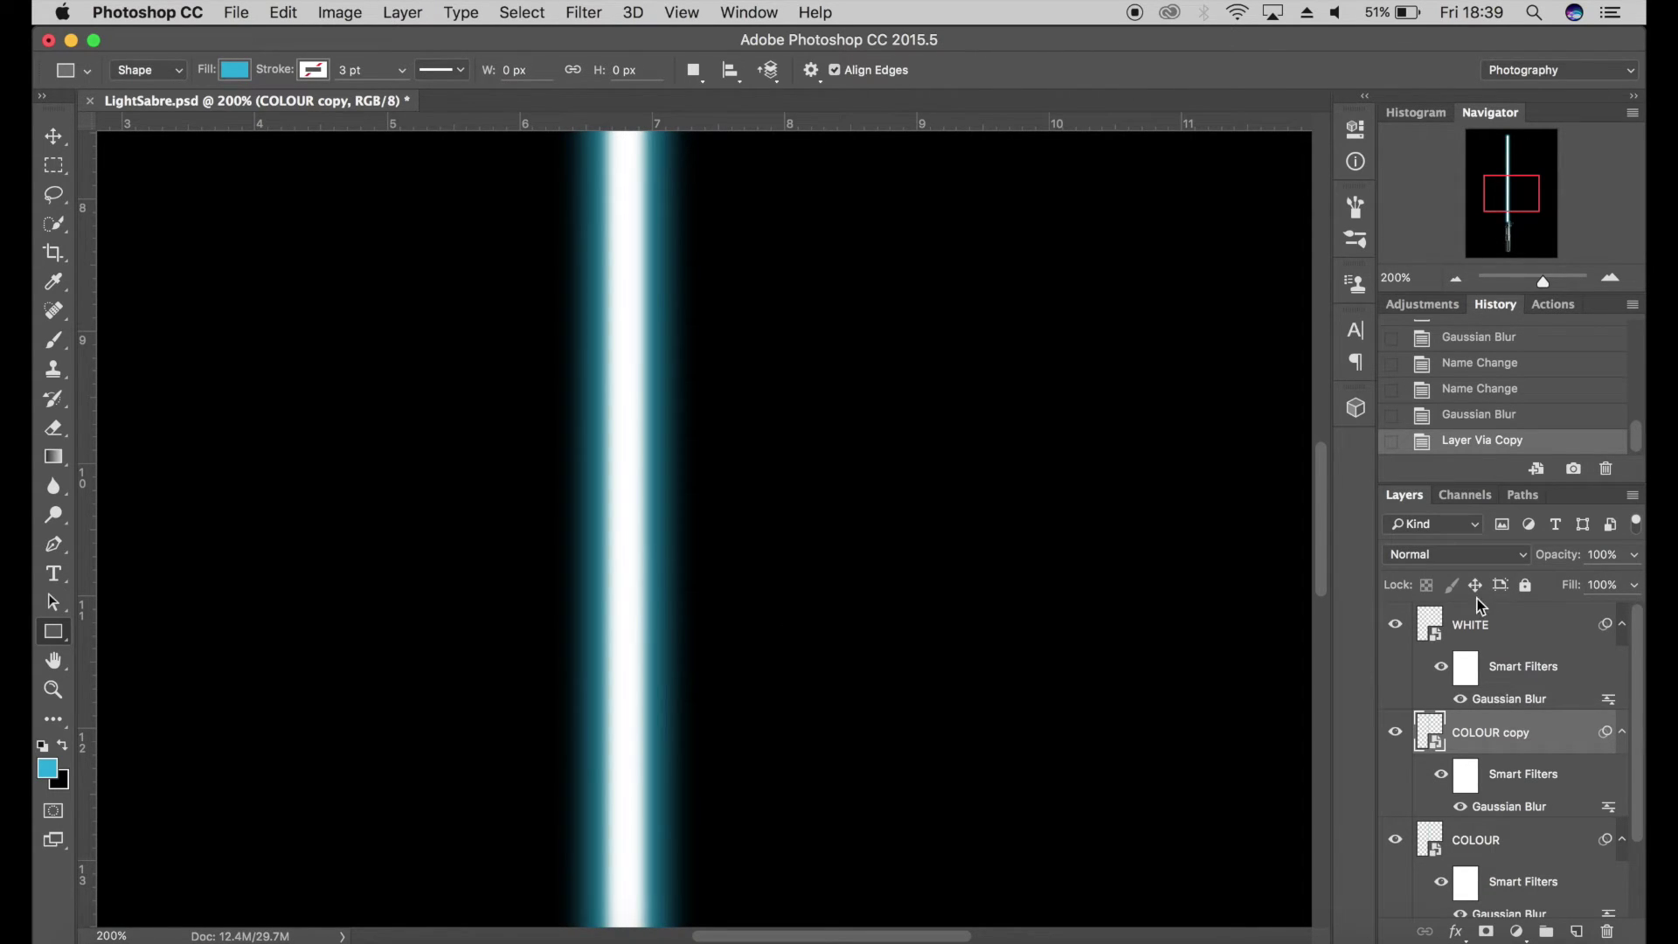
click(1477, 640)
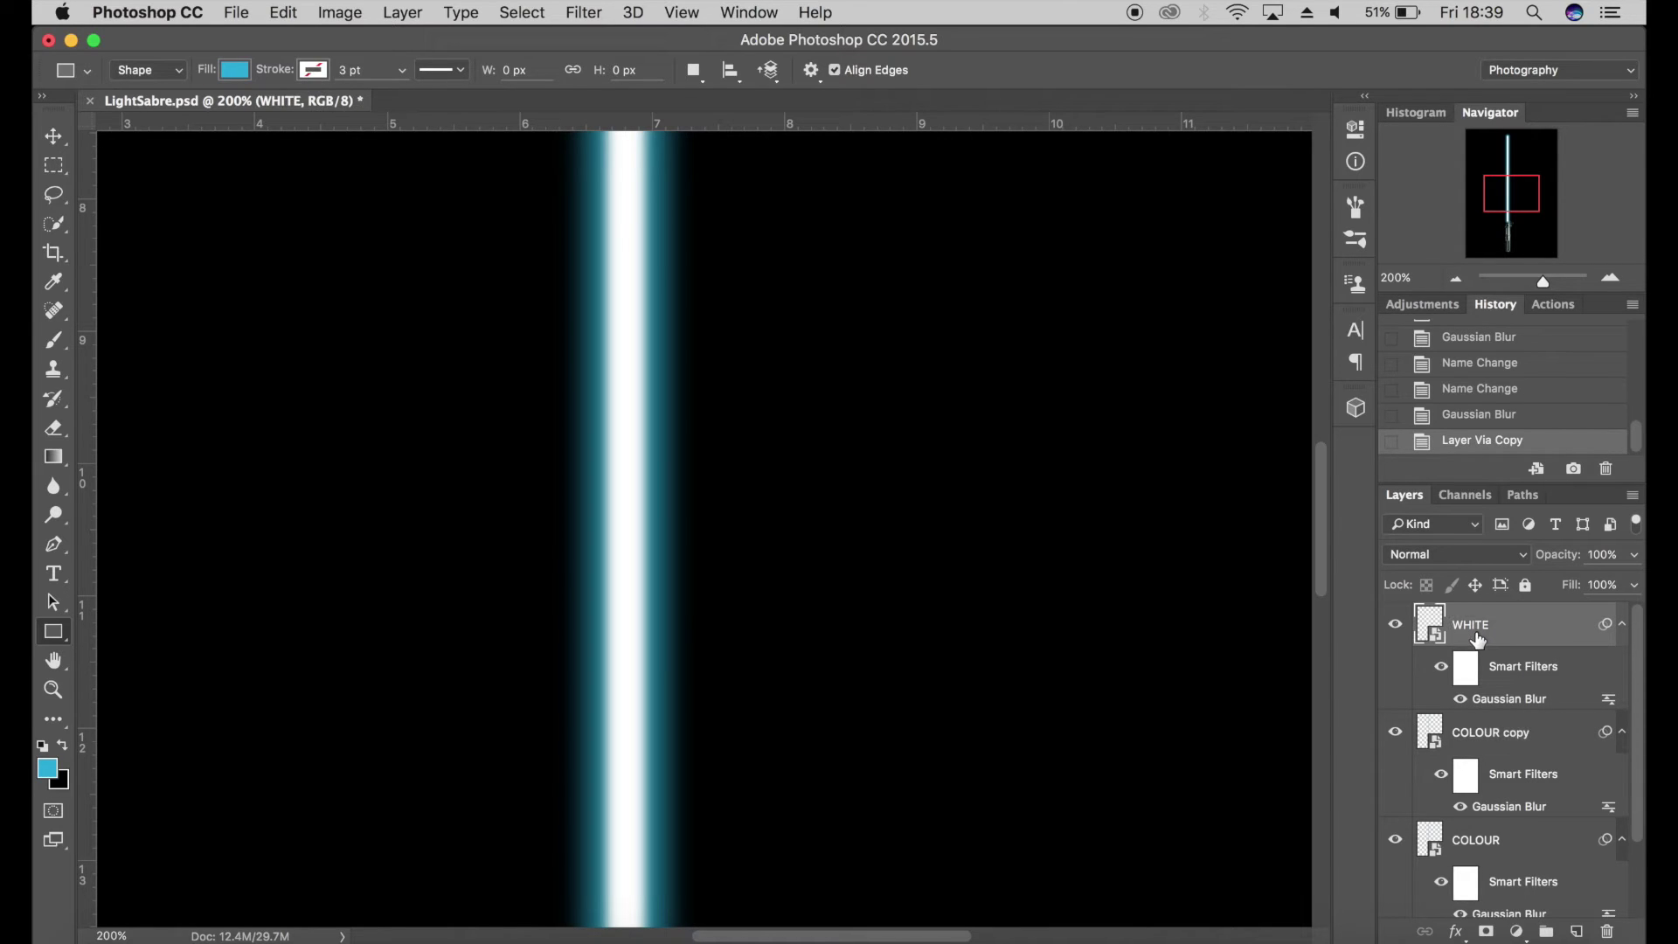
key(super+j)
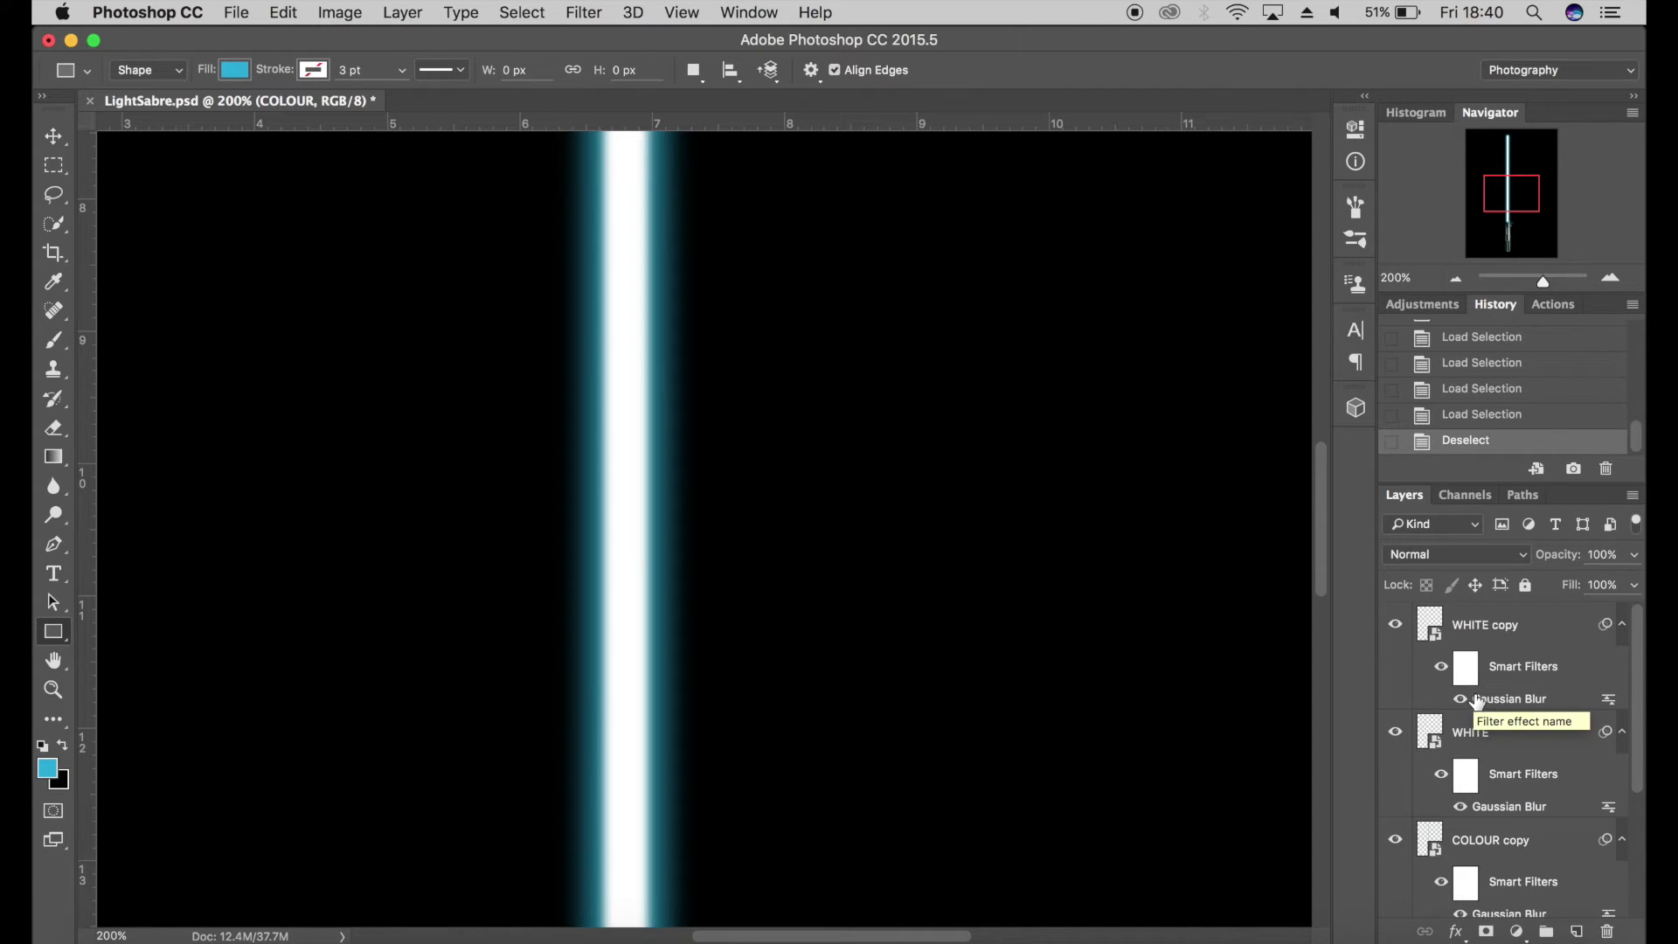
super+click(1433, 623)
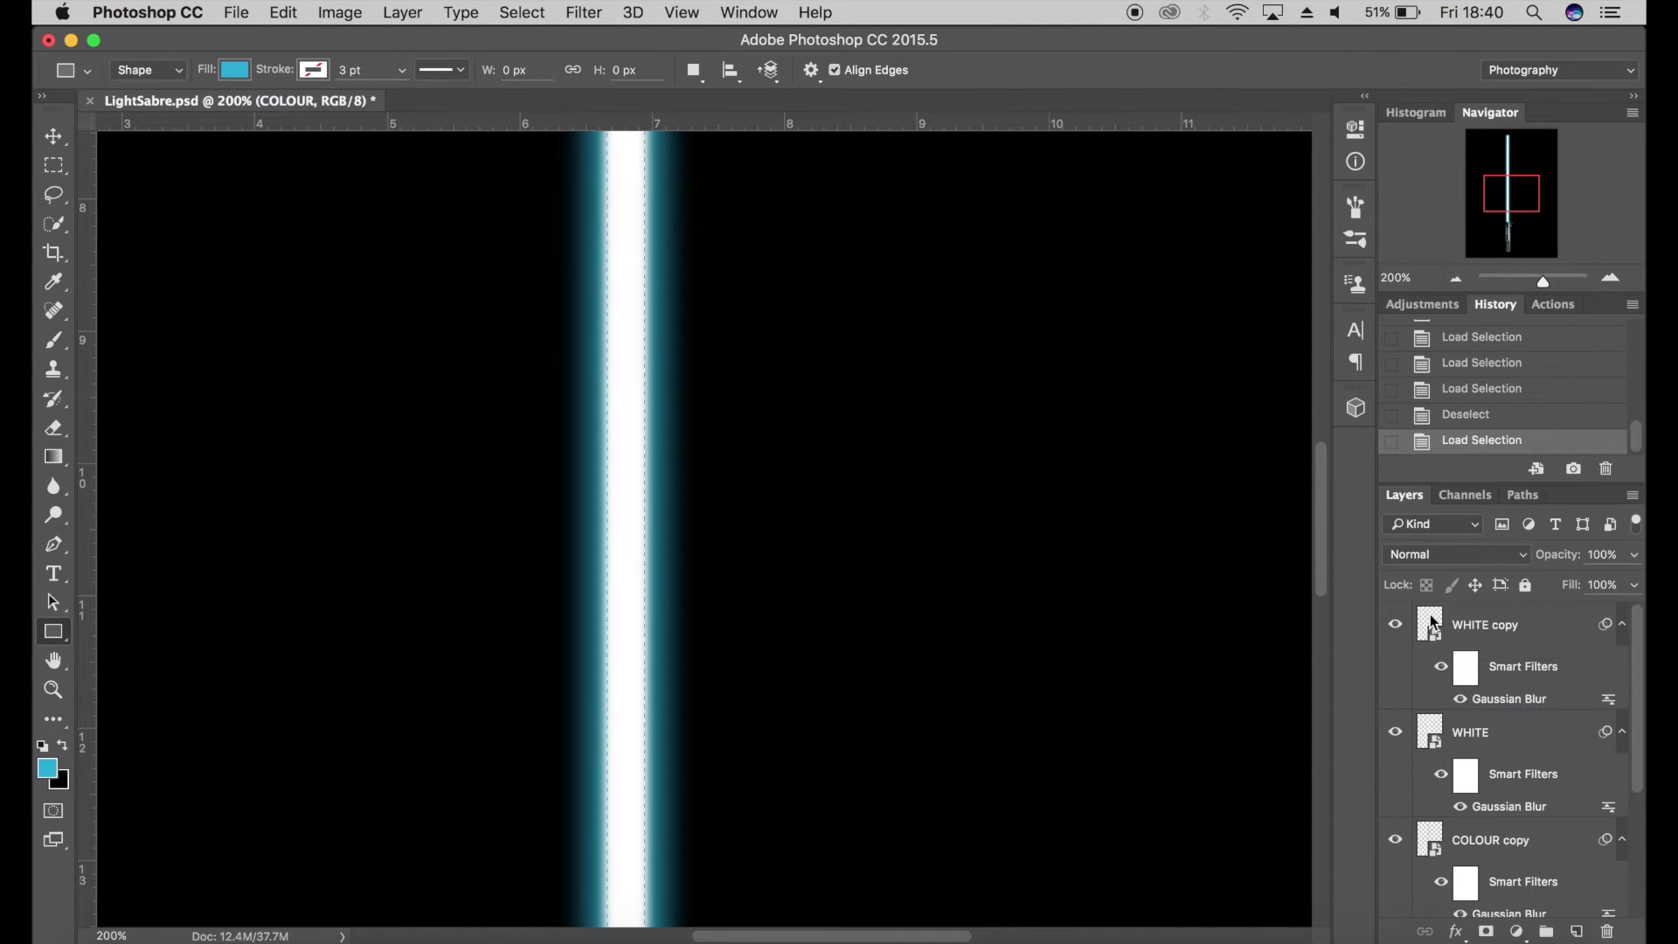
drag(1640, 667, 1637, 802)
Add Layer 1 above RLH-left and fill the blade selection with cyan, then deselect
click(1513, 852)
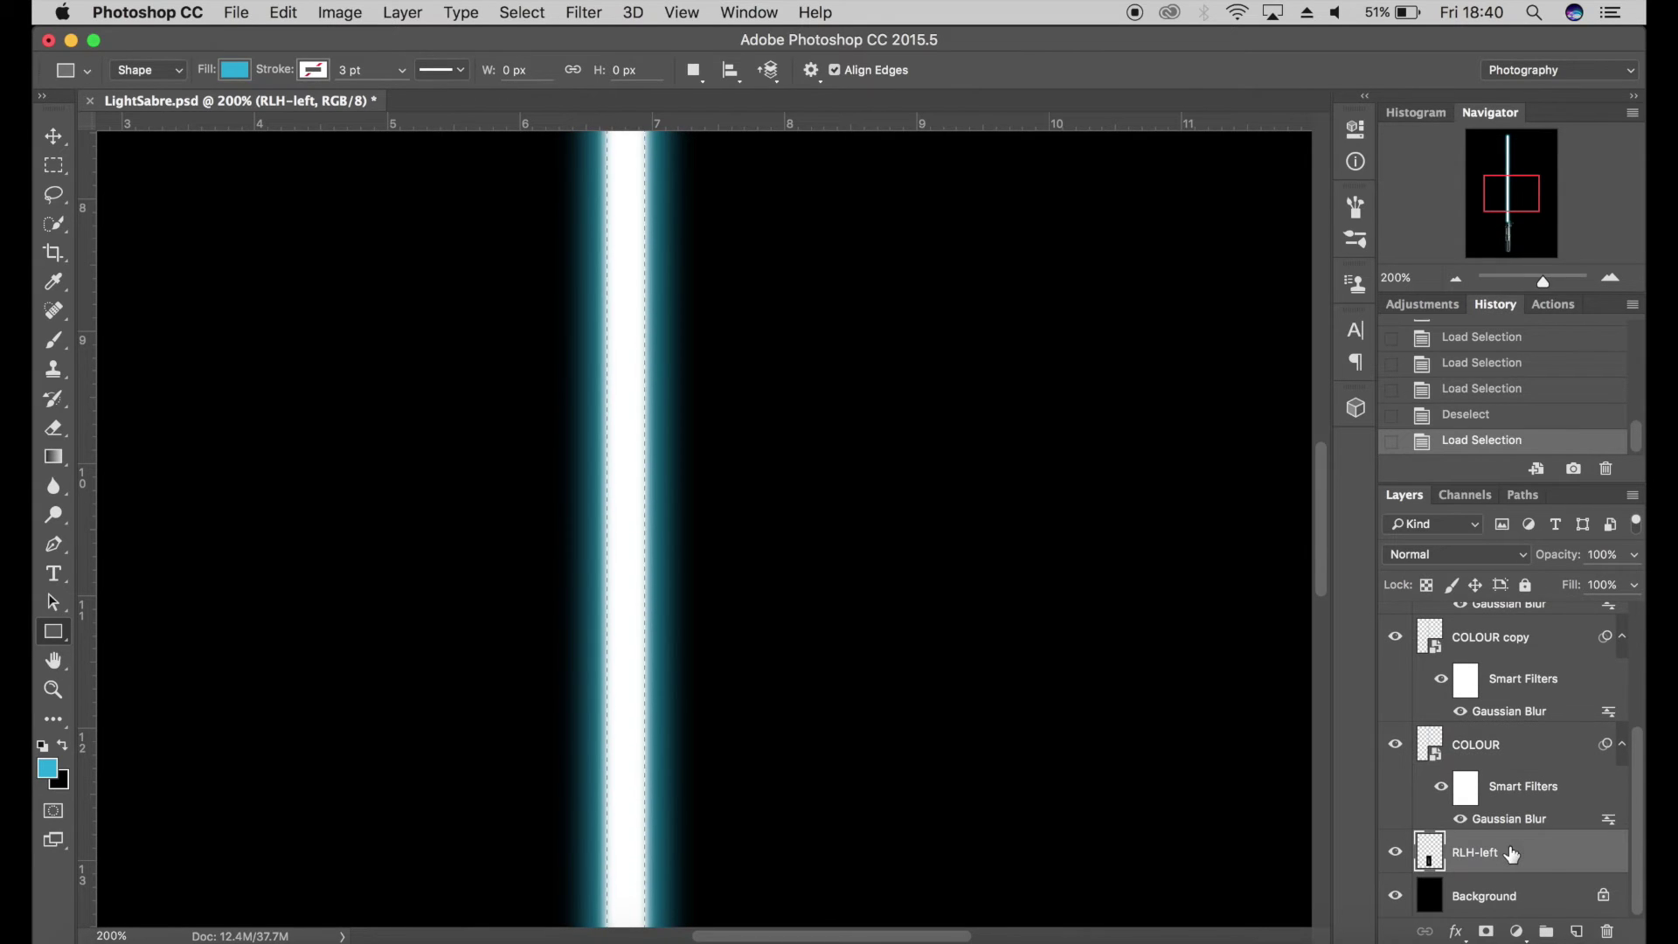
click(1578, 932)
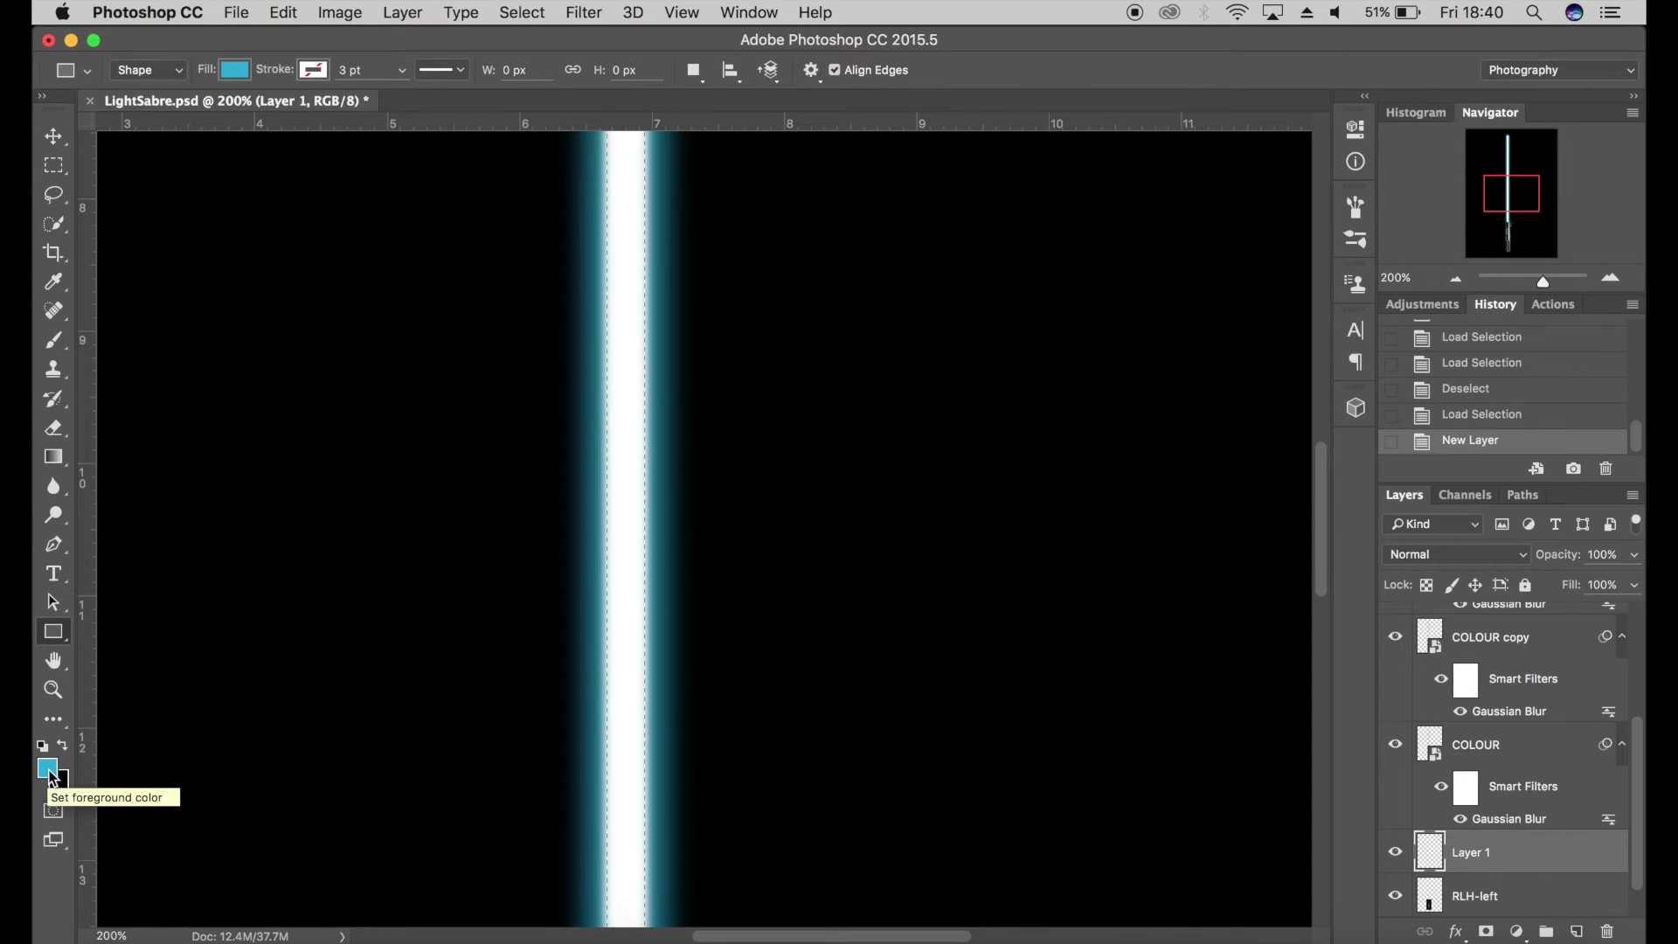
key(alt+BackSpace)
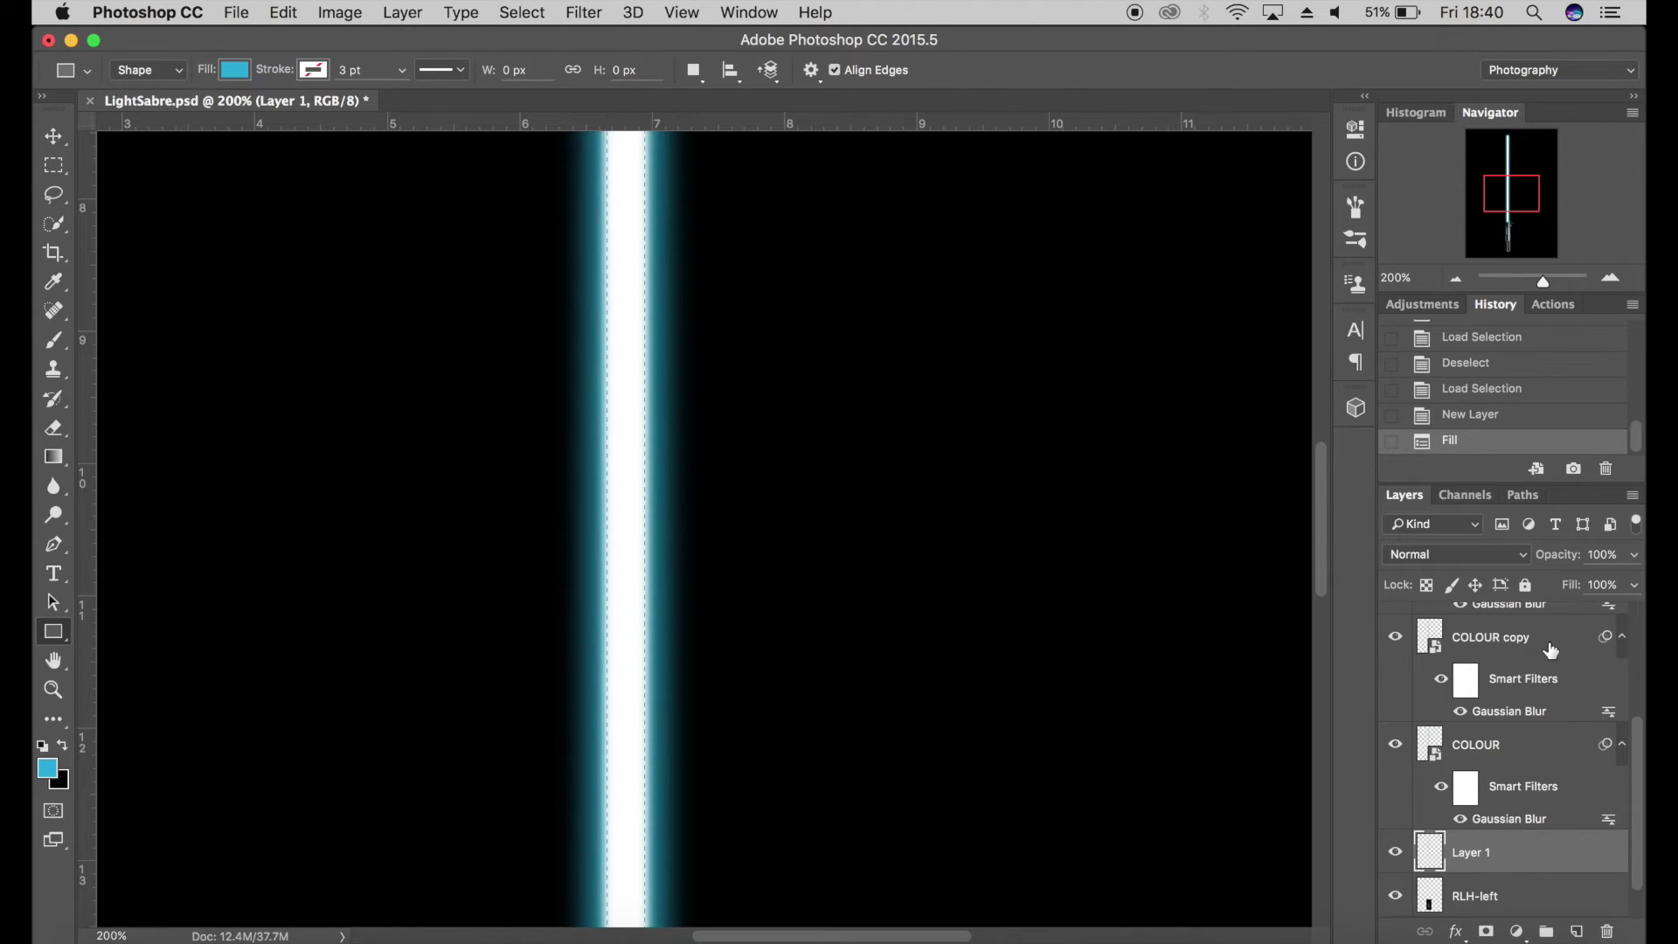
key(super+d)
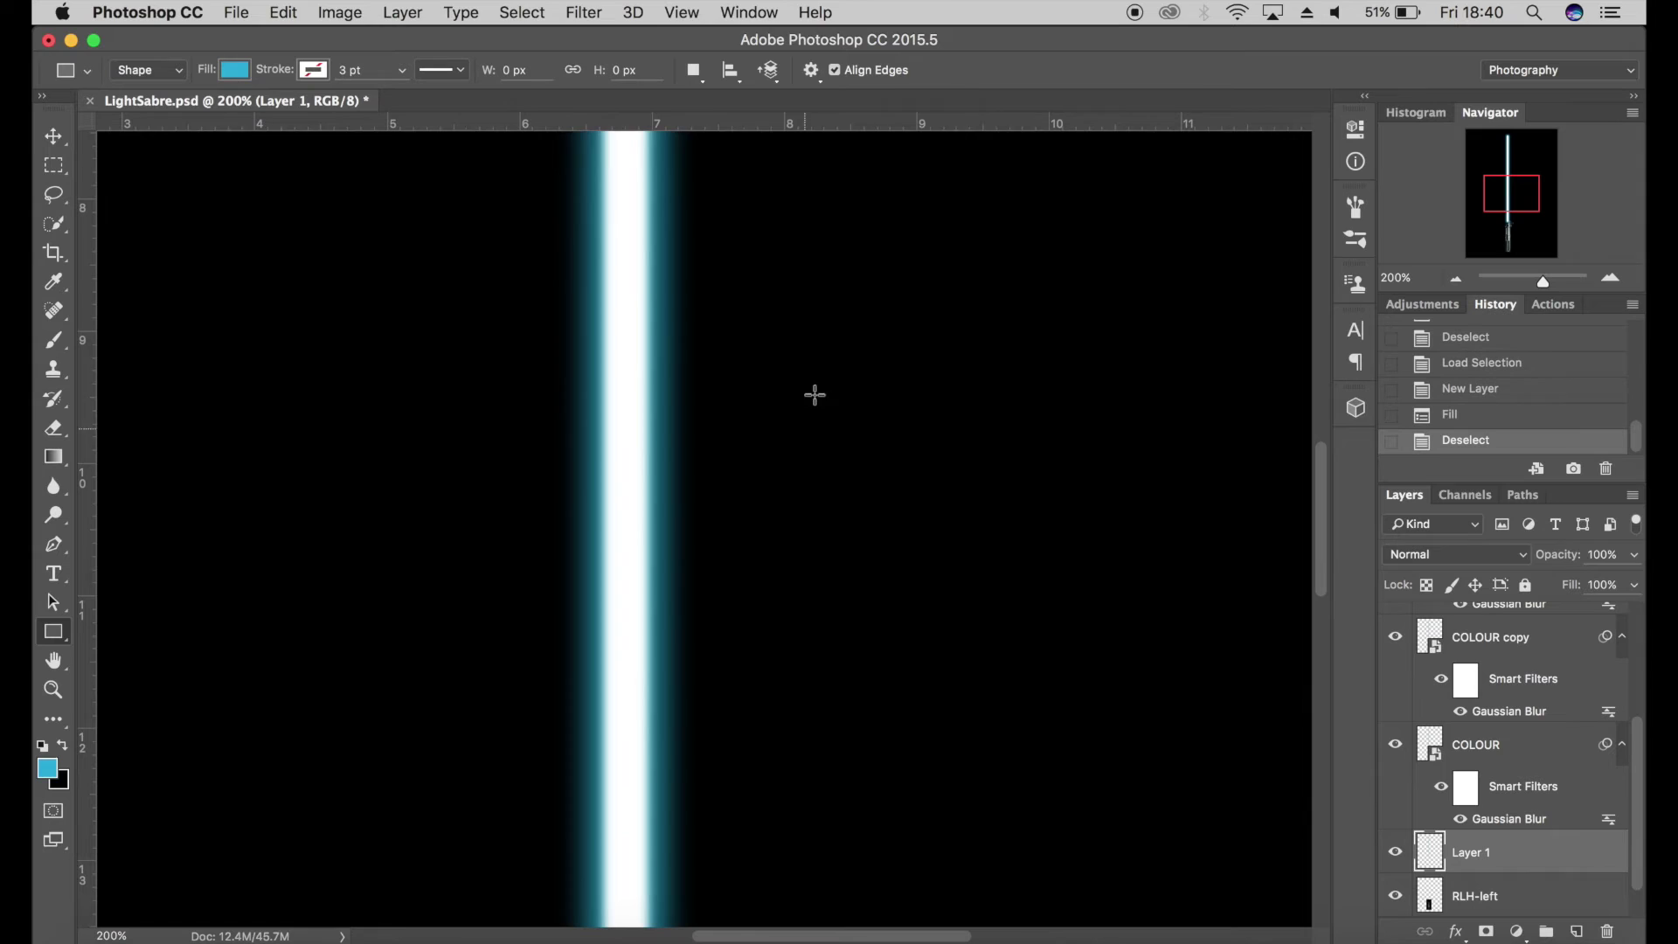
Blur the cyan fill three times, the last Gaussian Blur at radius 50
click(584, 12)
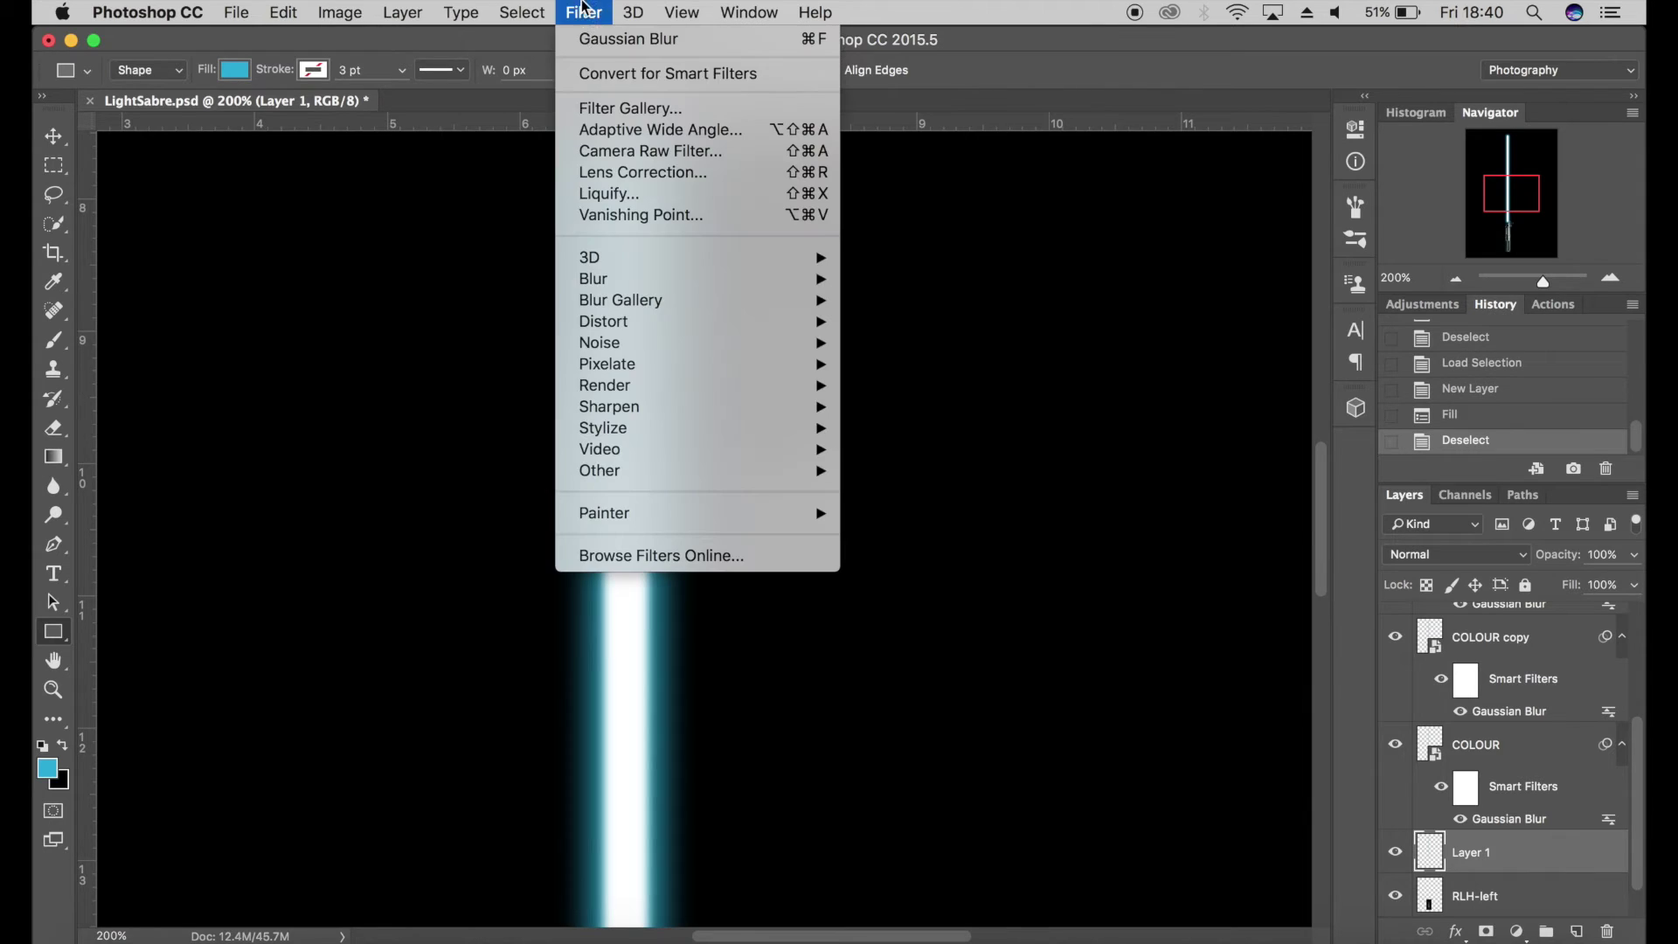
click(620, 39)
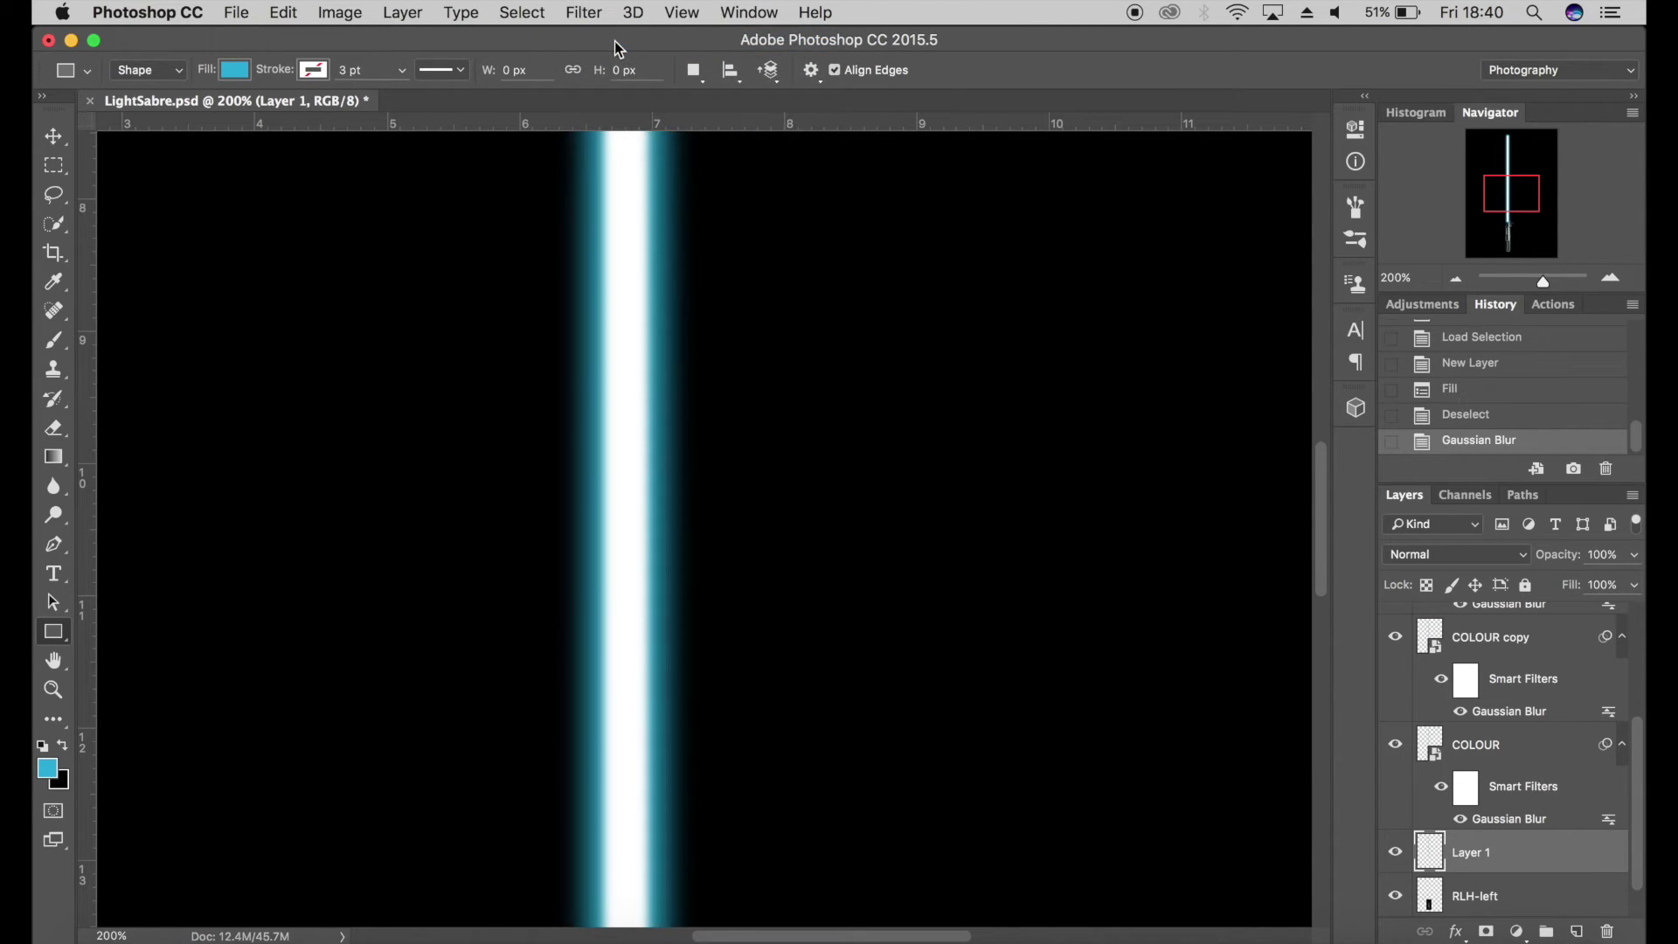
click(1396, 853)
click(1396, 854)
click(1396, 853)
click(1396, 853)
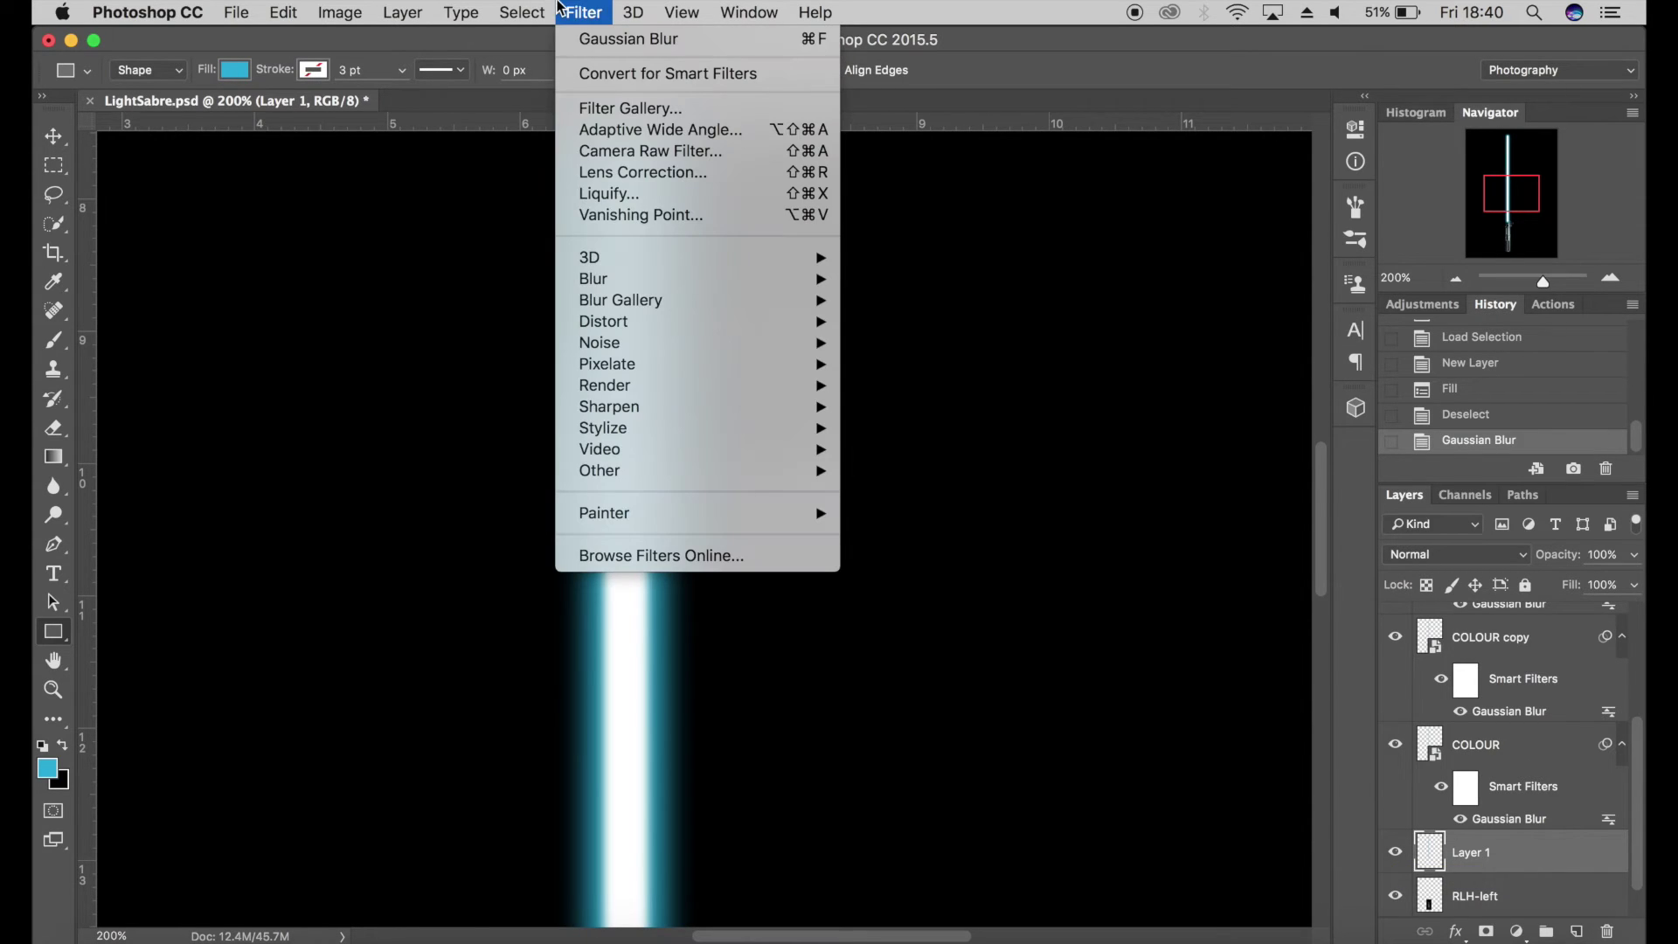
click(584, 44)
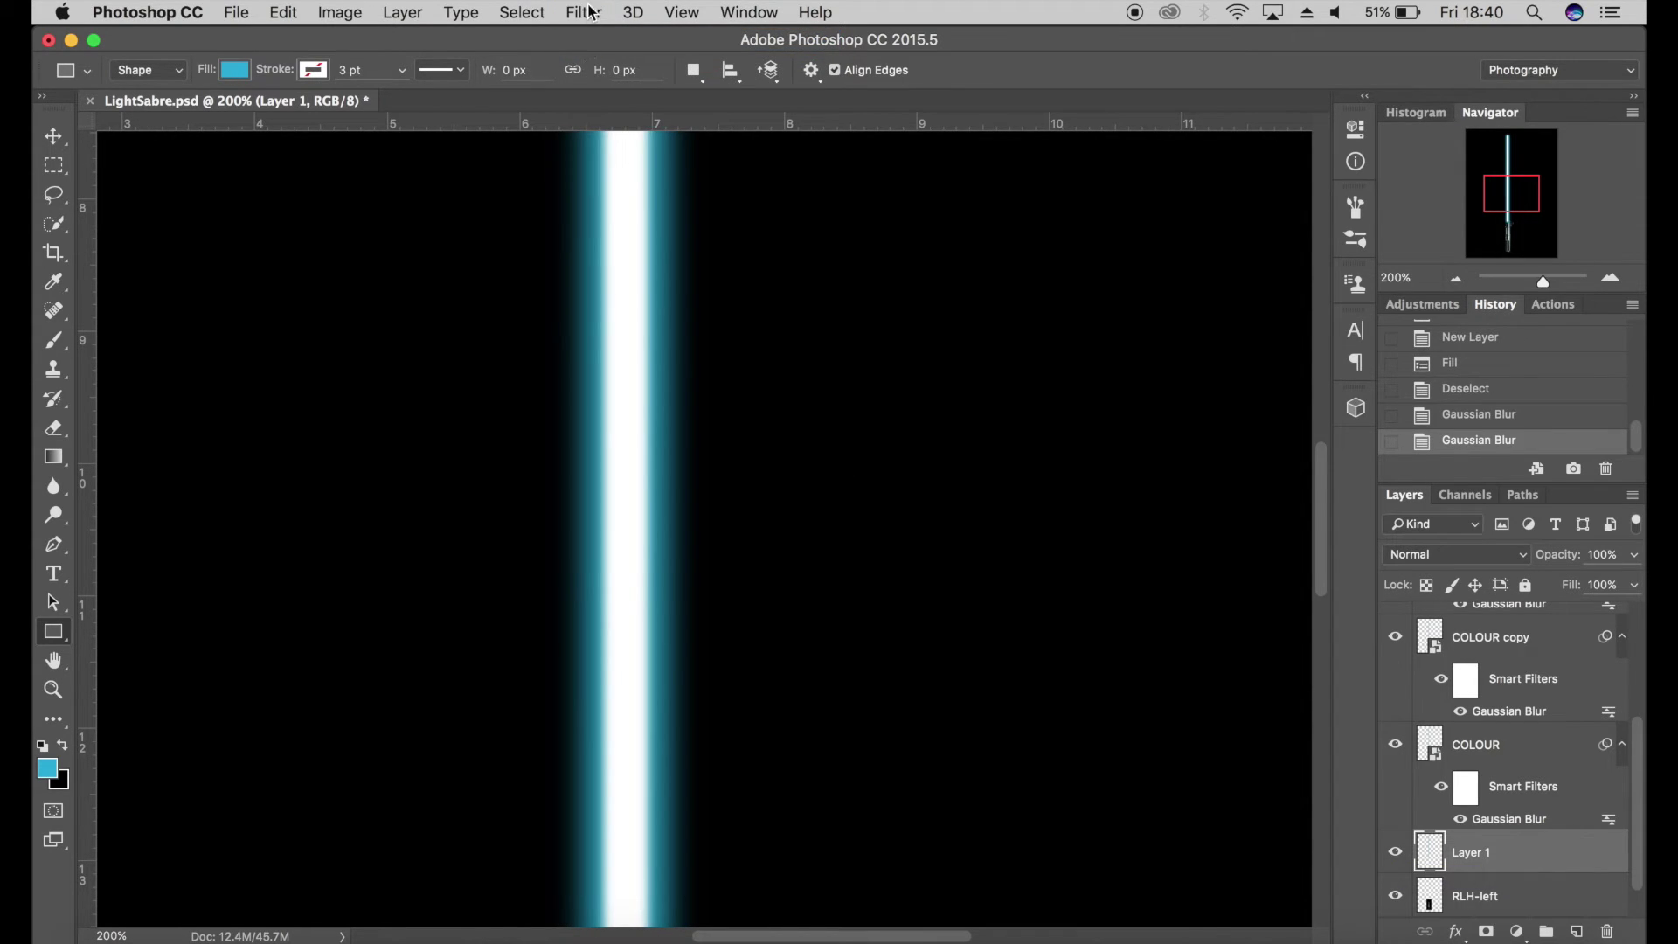
click(591, 12)
mouse_move(630, 280)
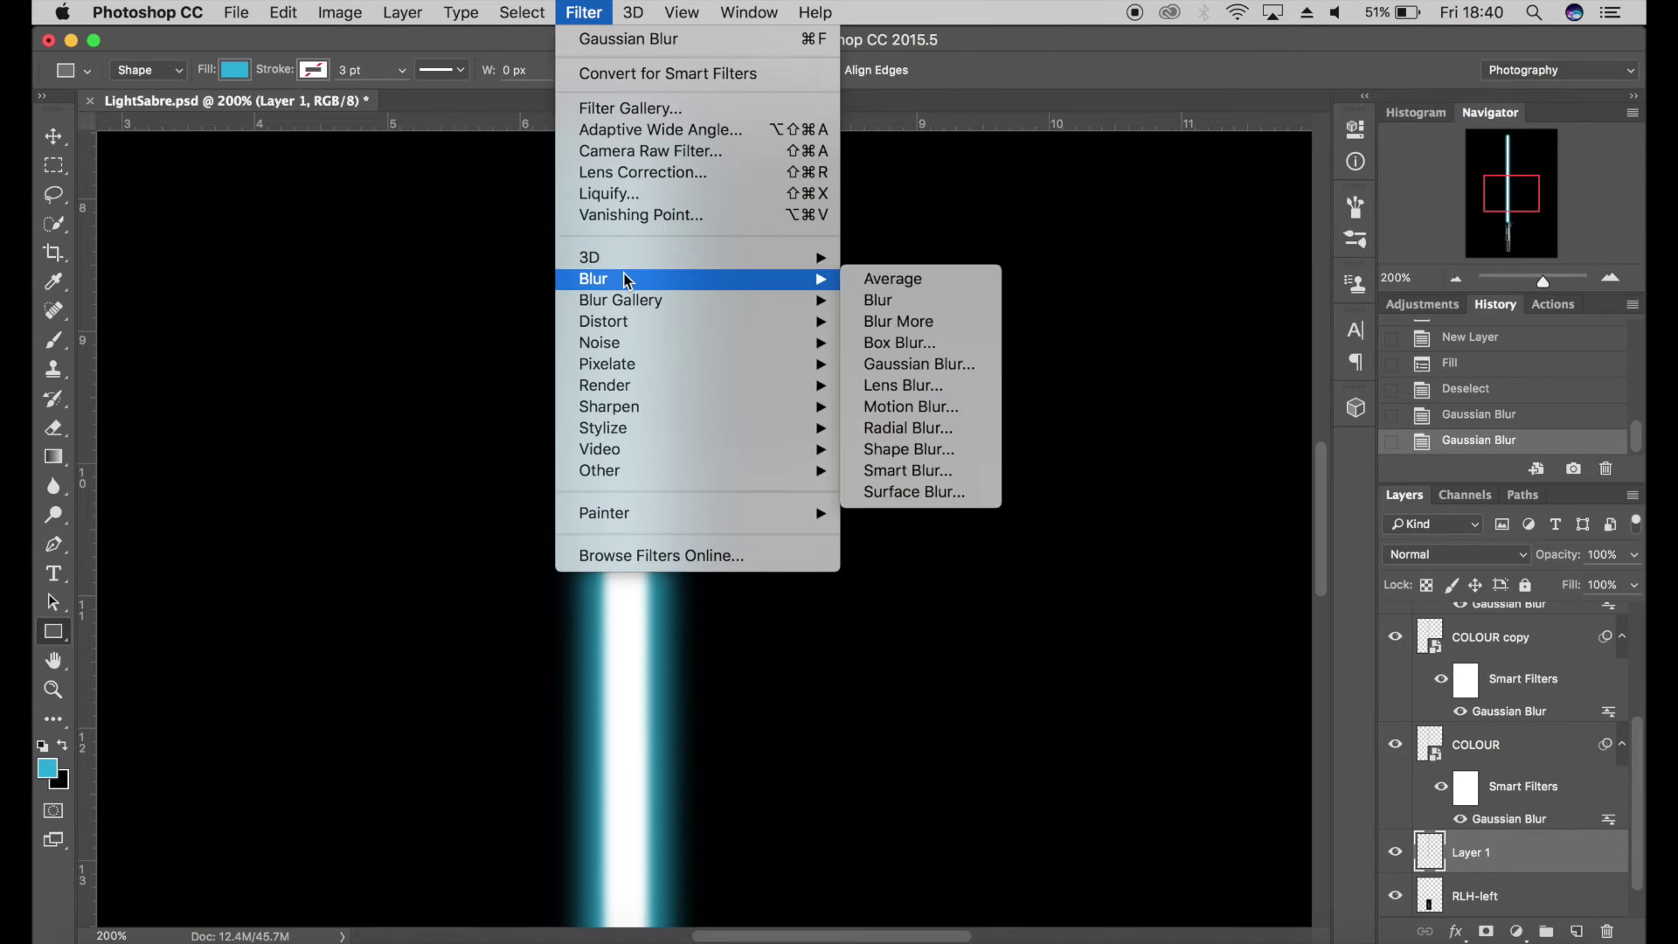
click(949, 376)
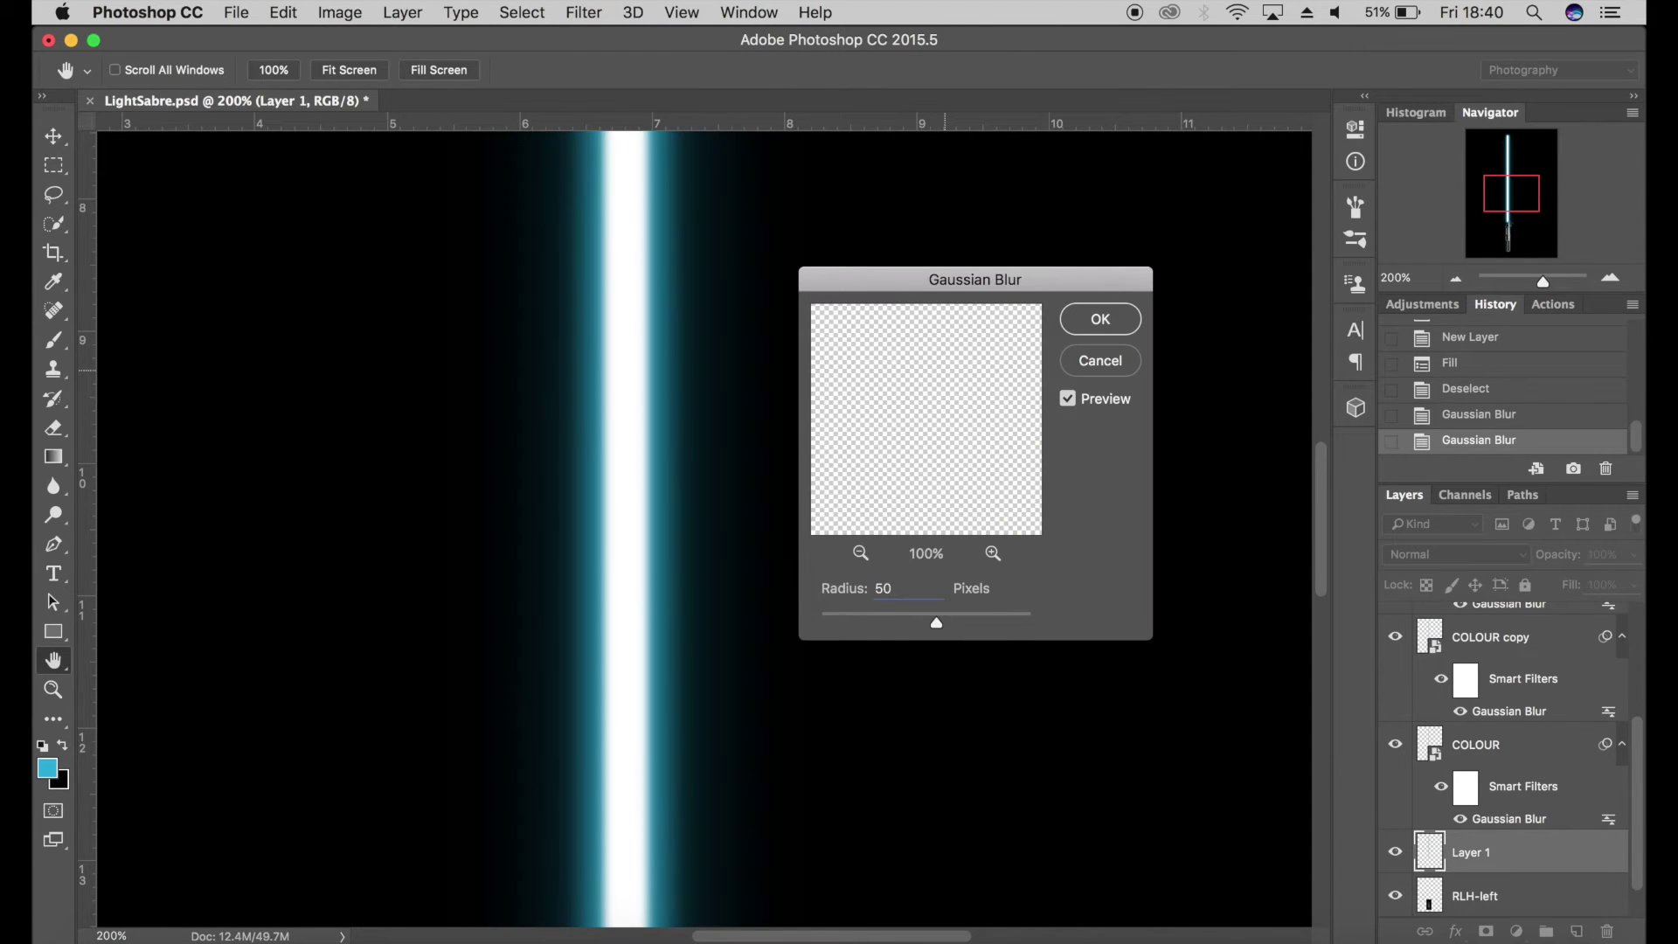
key(Return)
key(u)
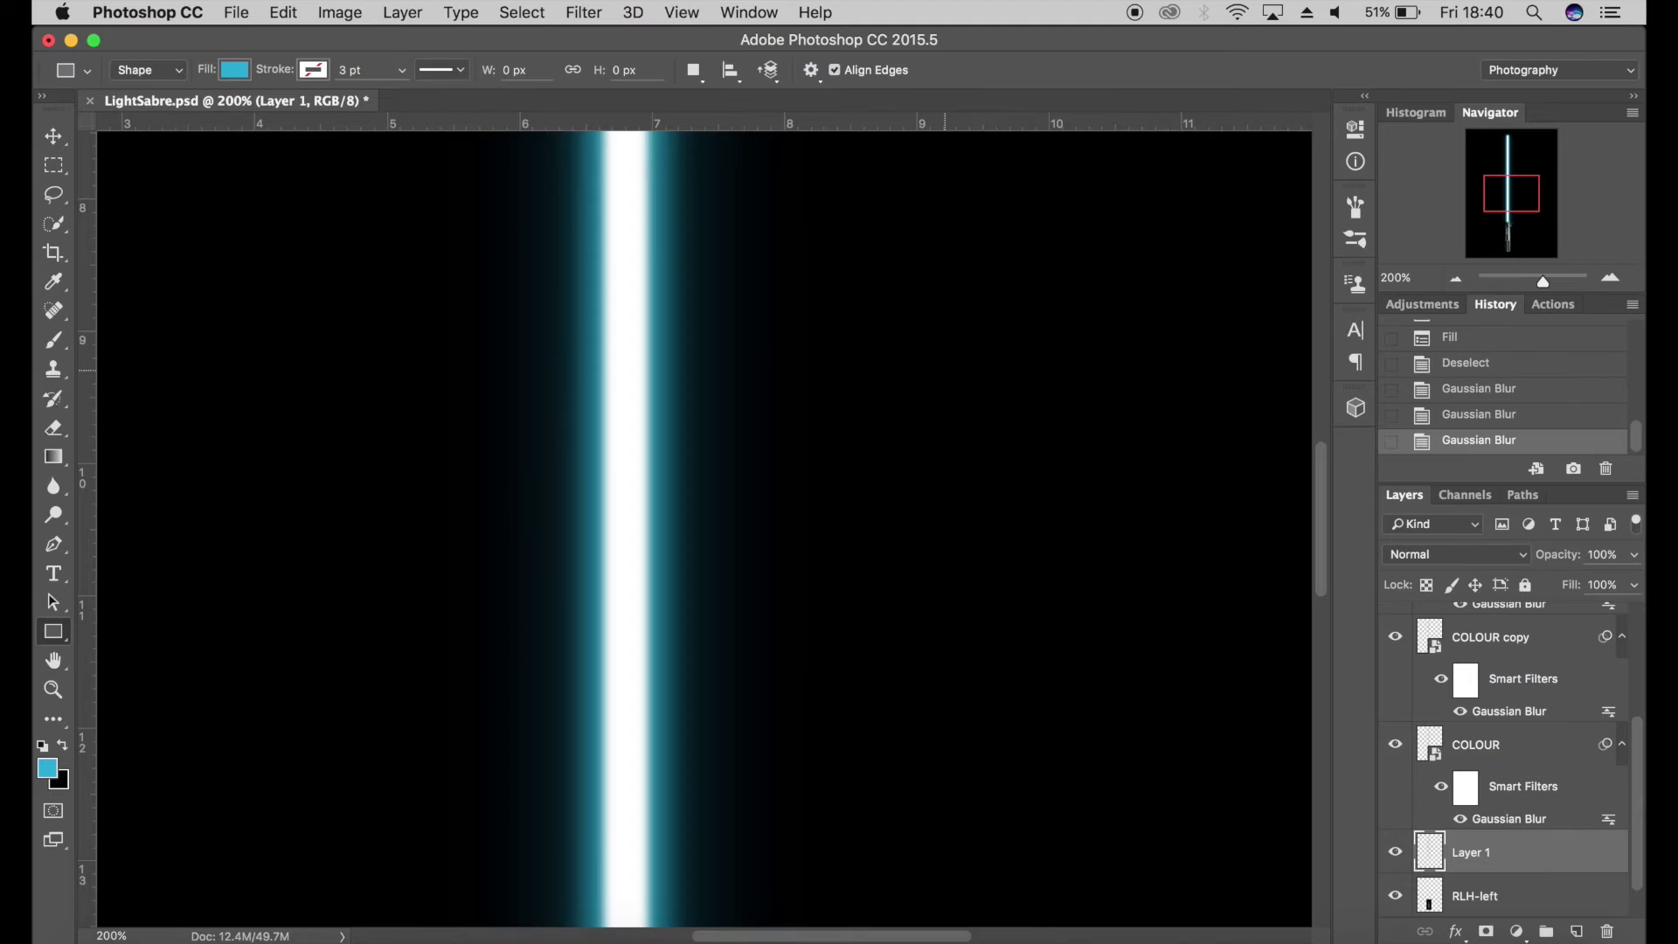
key(super+minus)
key(super+minus)
key(super+plus)
key(super+plus)
key(super+plus)
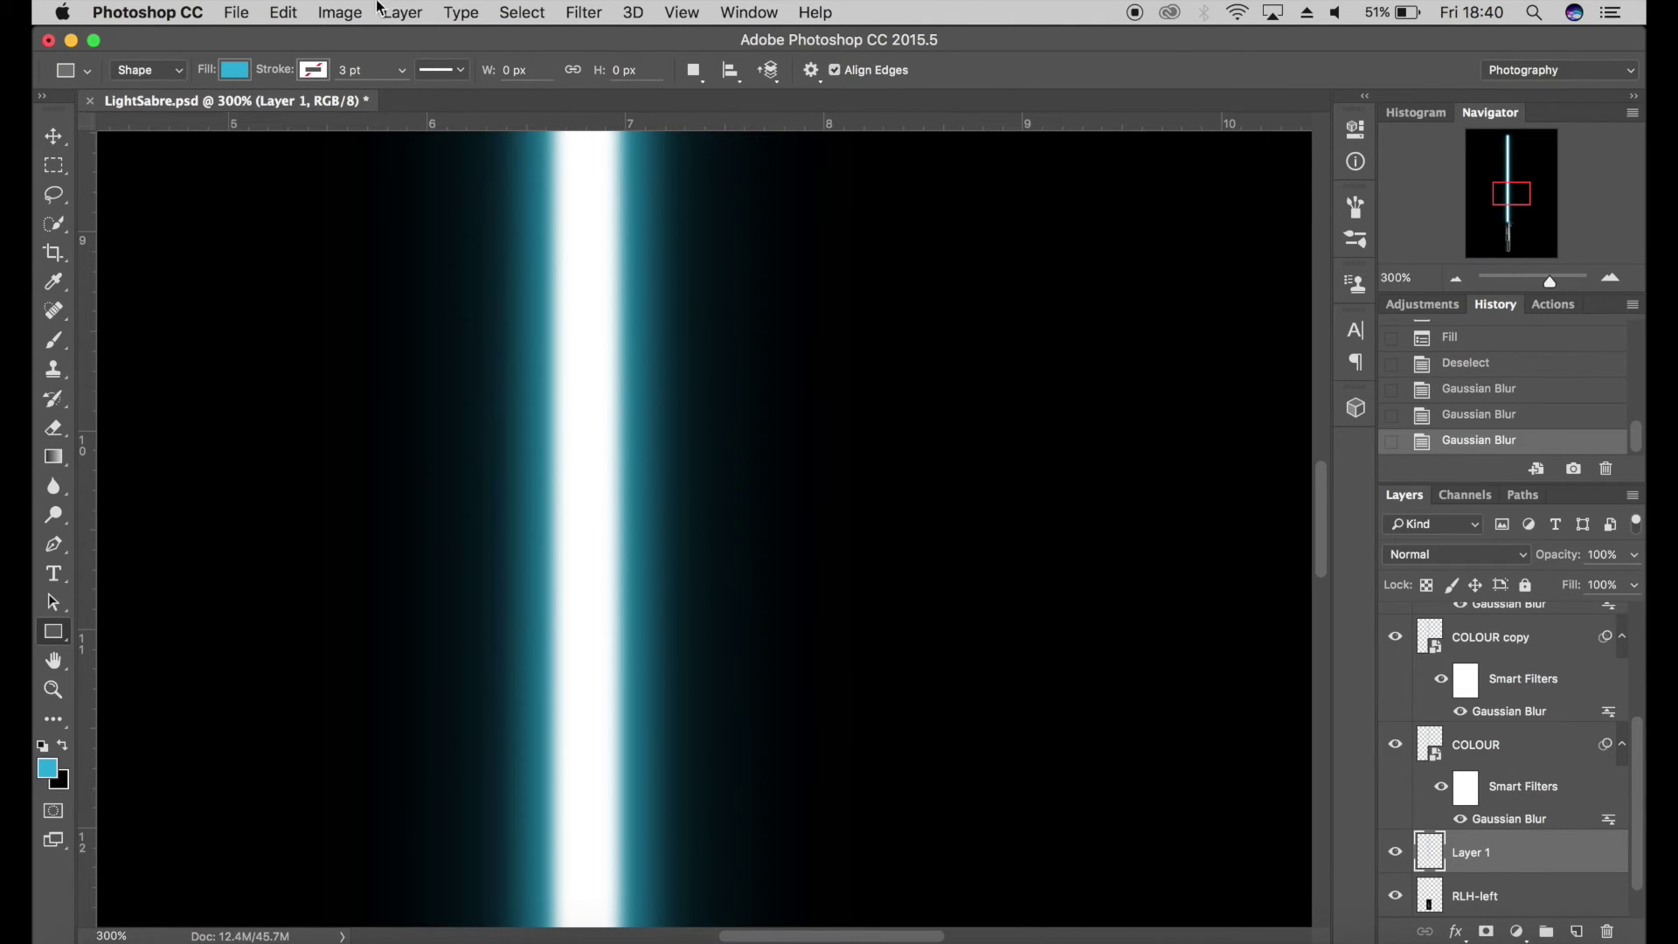
Try a fourth blur on the glow, undo it, zoom out, and select WHITE copy
click(586, 12)
click(597, 49)
key(super+minus)
key(super+minus)
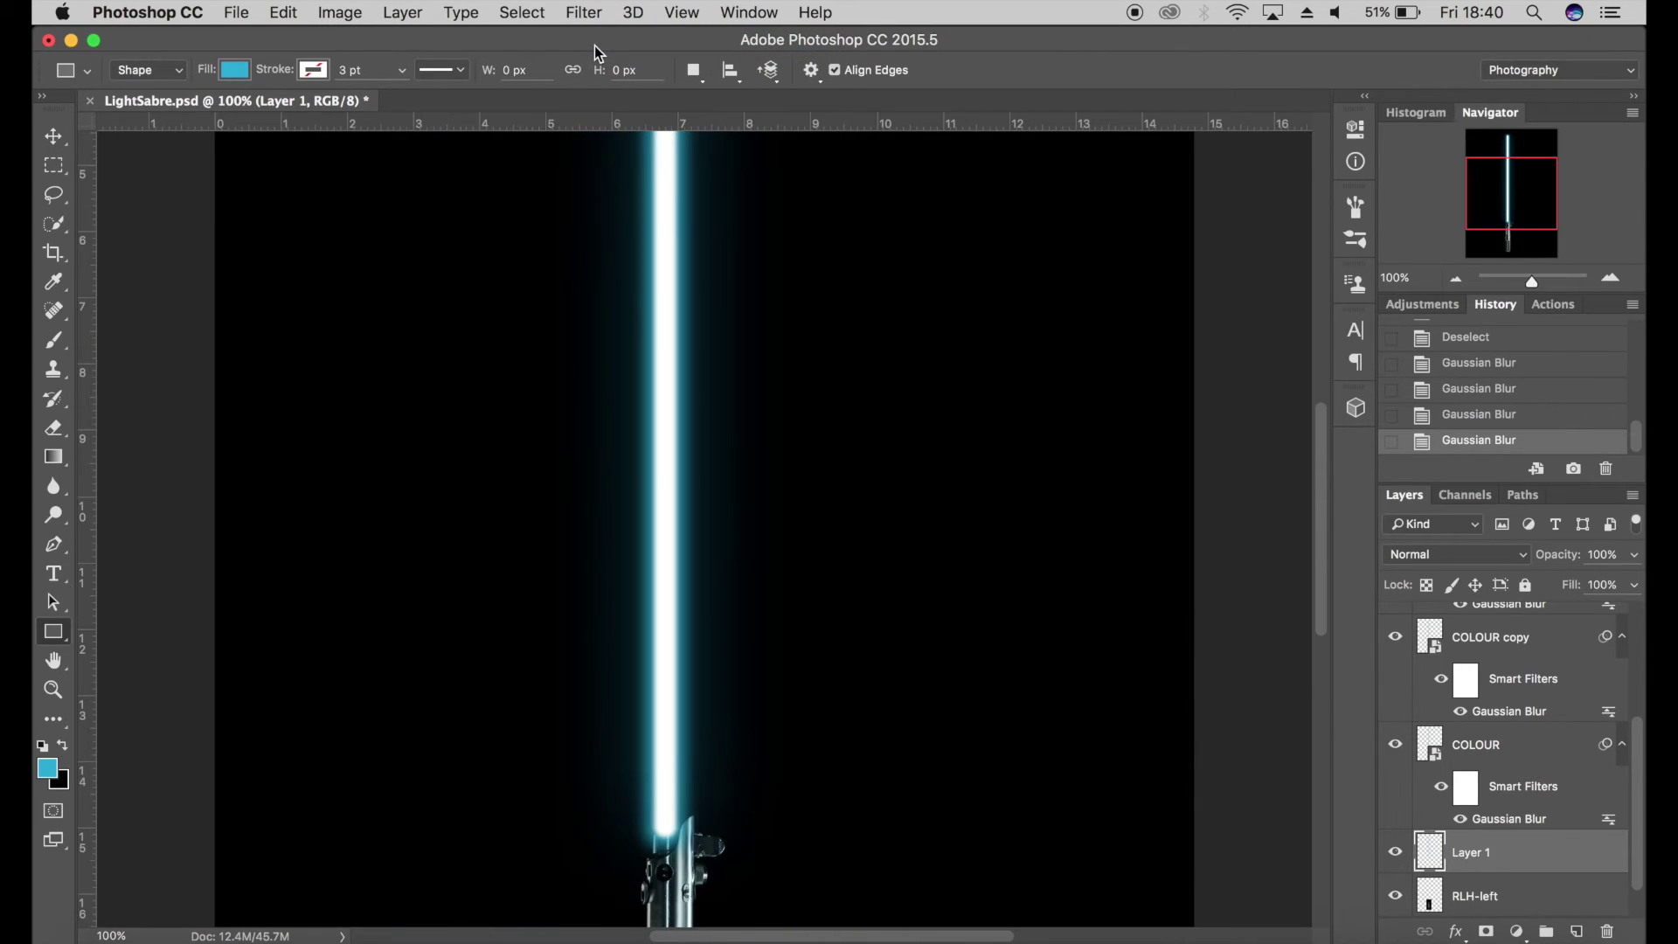
key(super+z)
key(super+minus)
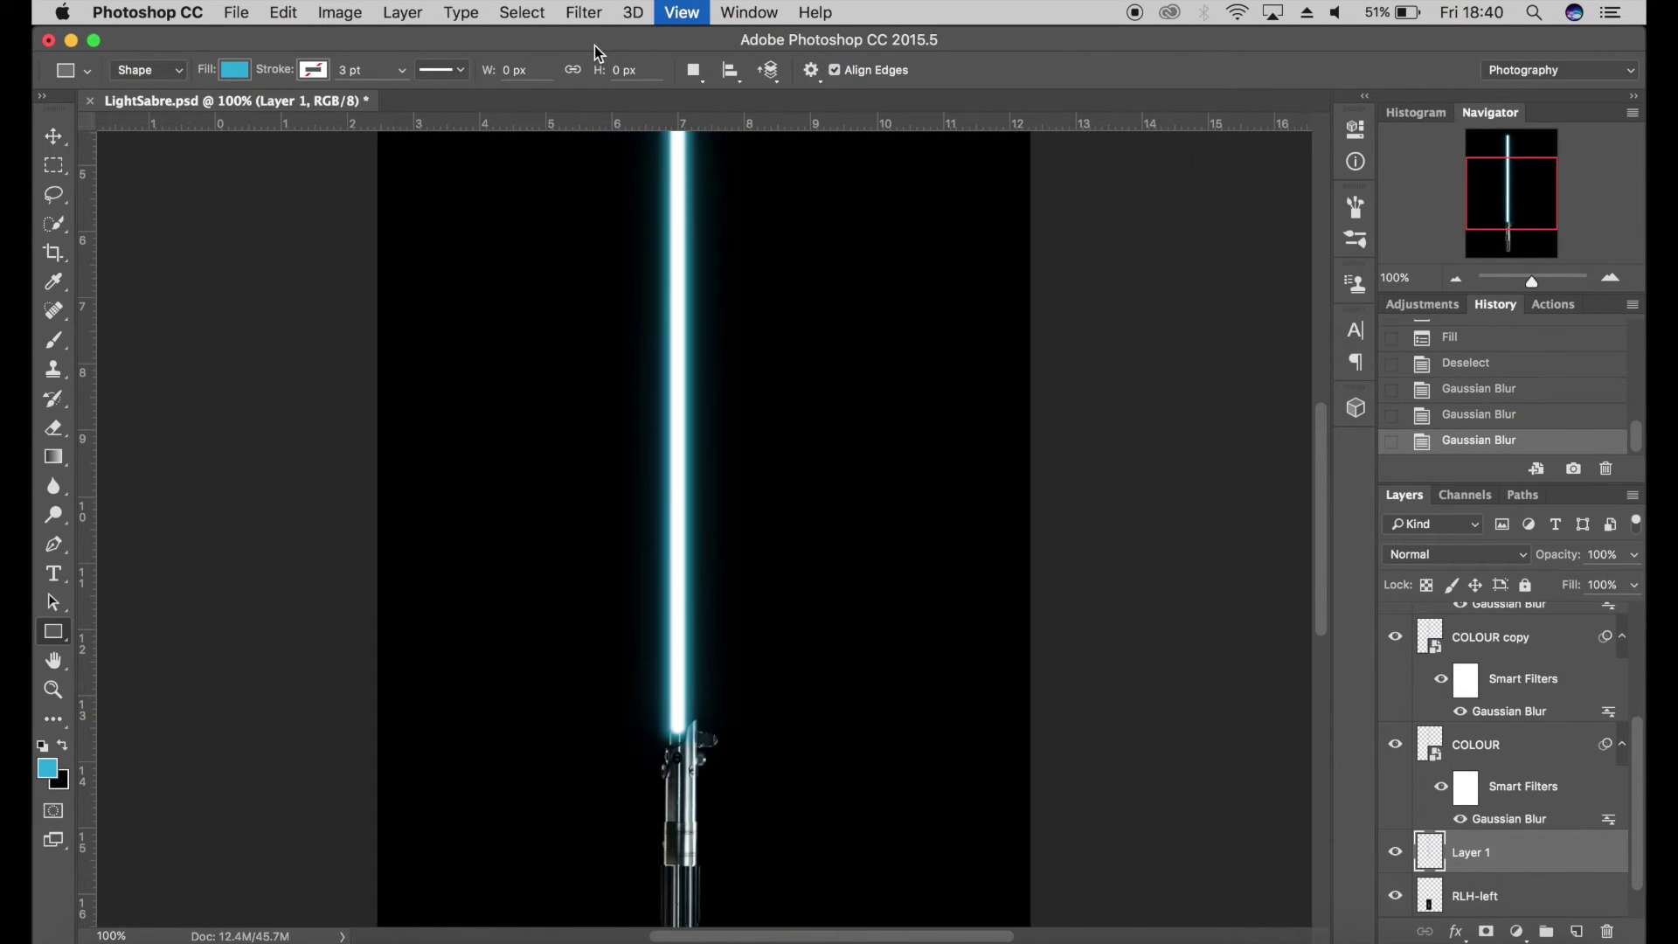
key(super+minus)
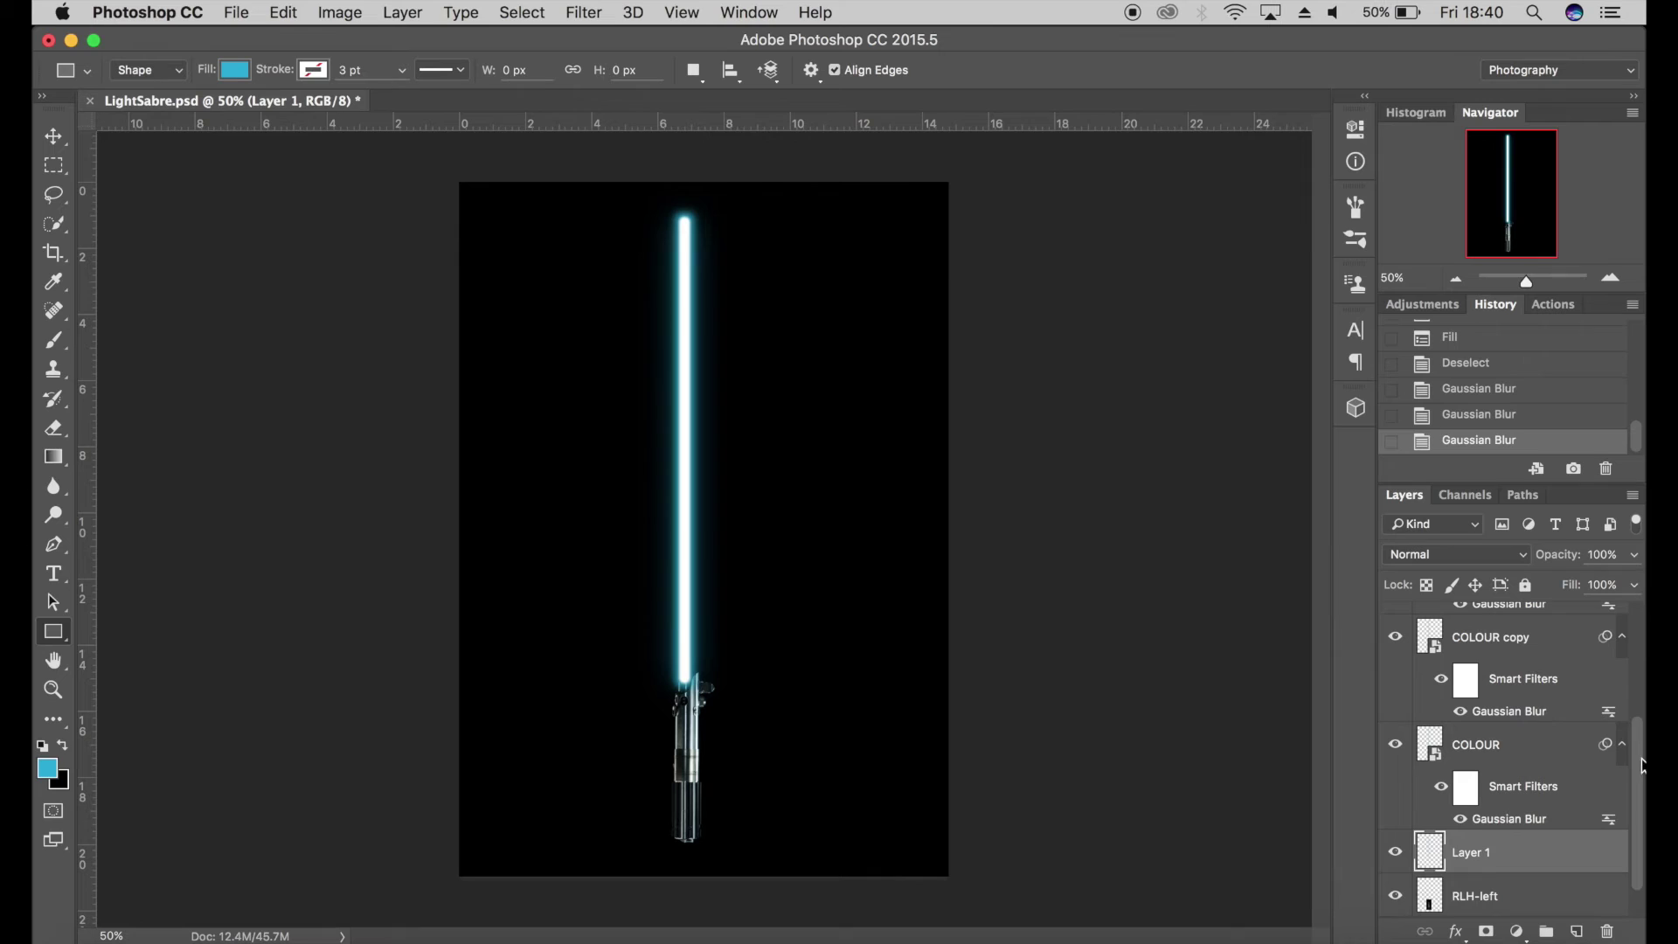
drag(1642, 773, 1640, 579)
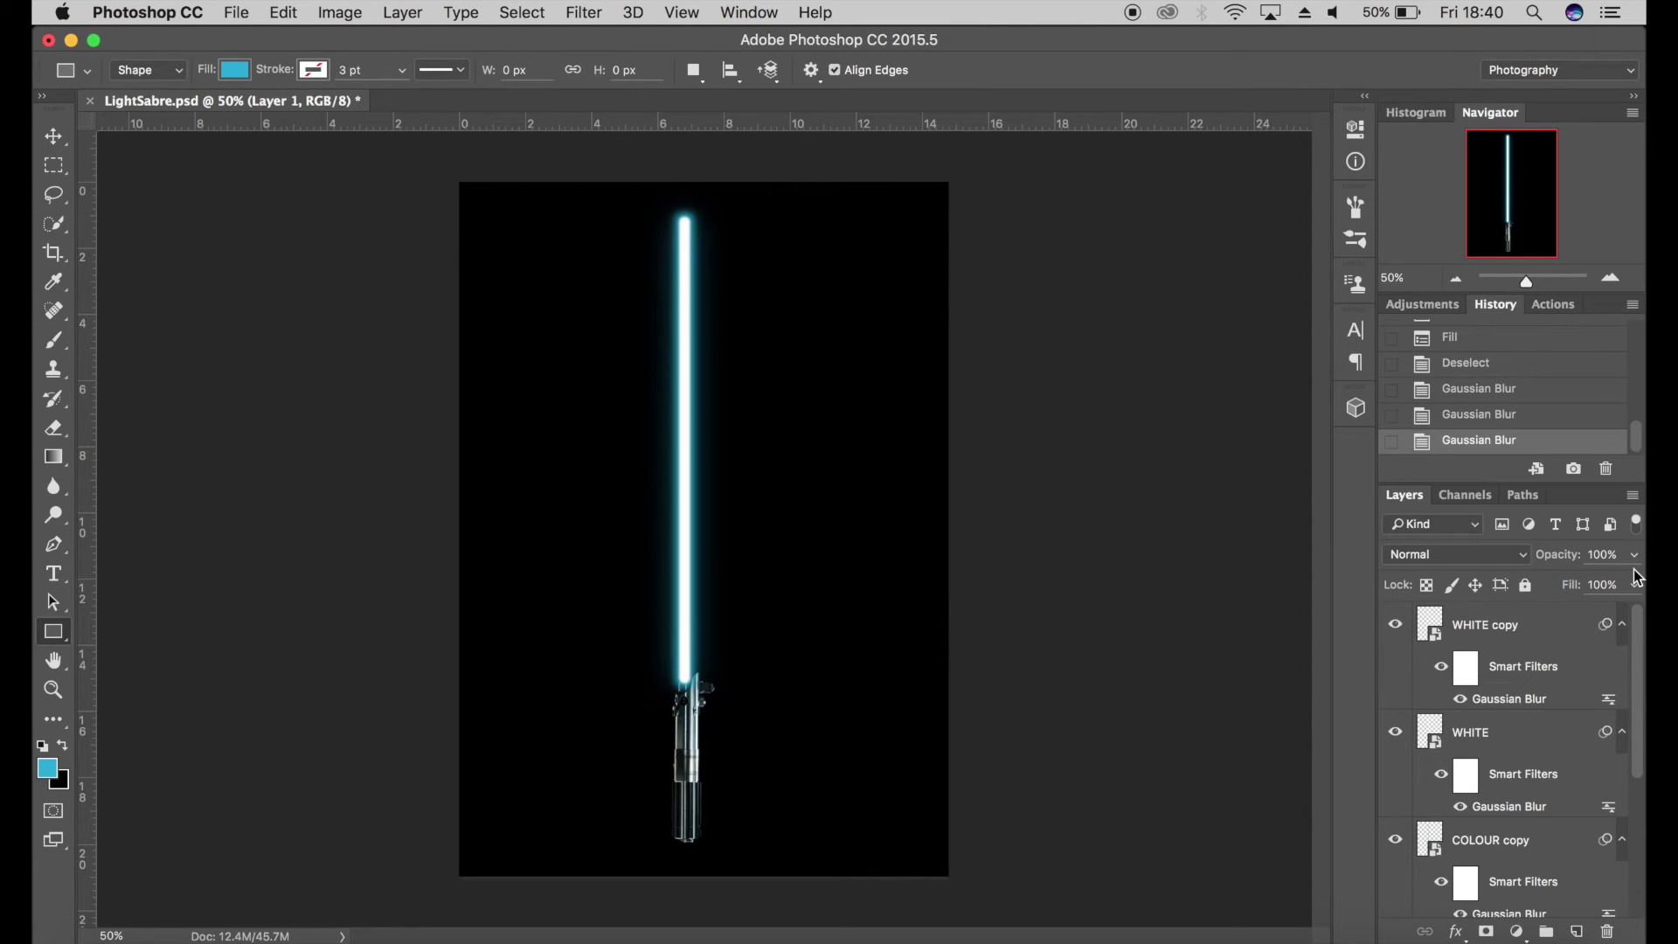
click(1528, 624)
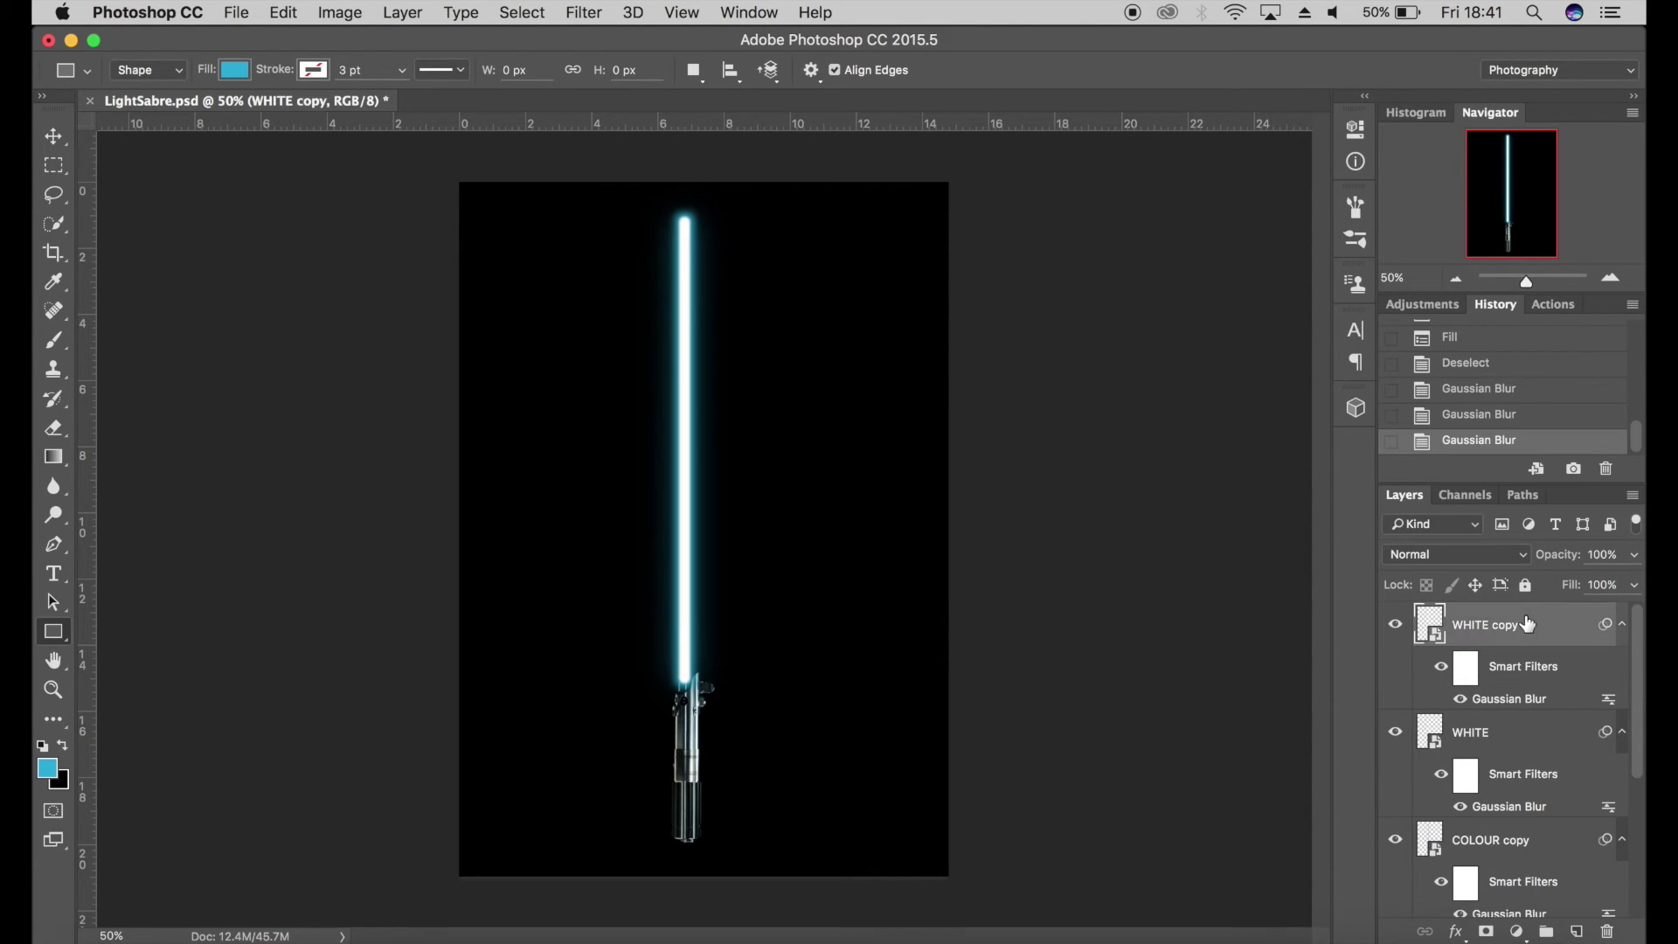
Add a Hue/Saturation adjustment above WHITE copy with saturation 20 and hue -180
click(1519, 932)
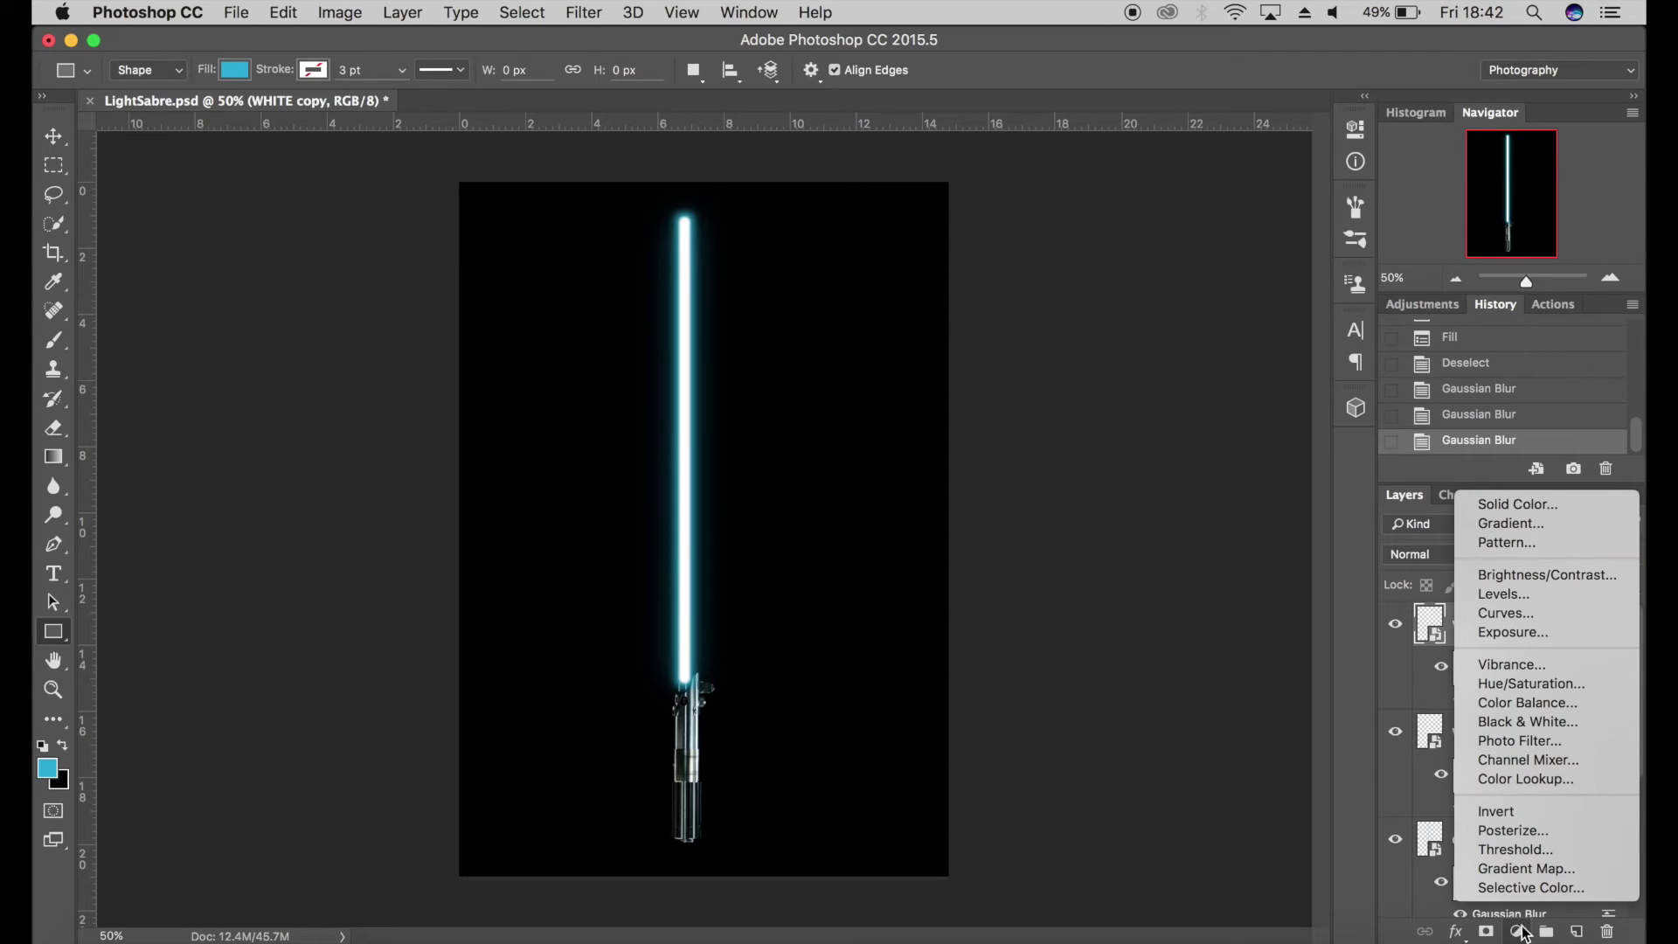
click(1578, 687)
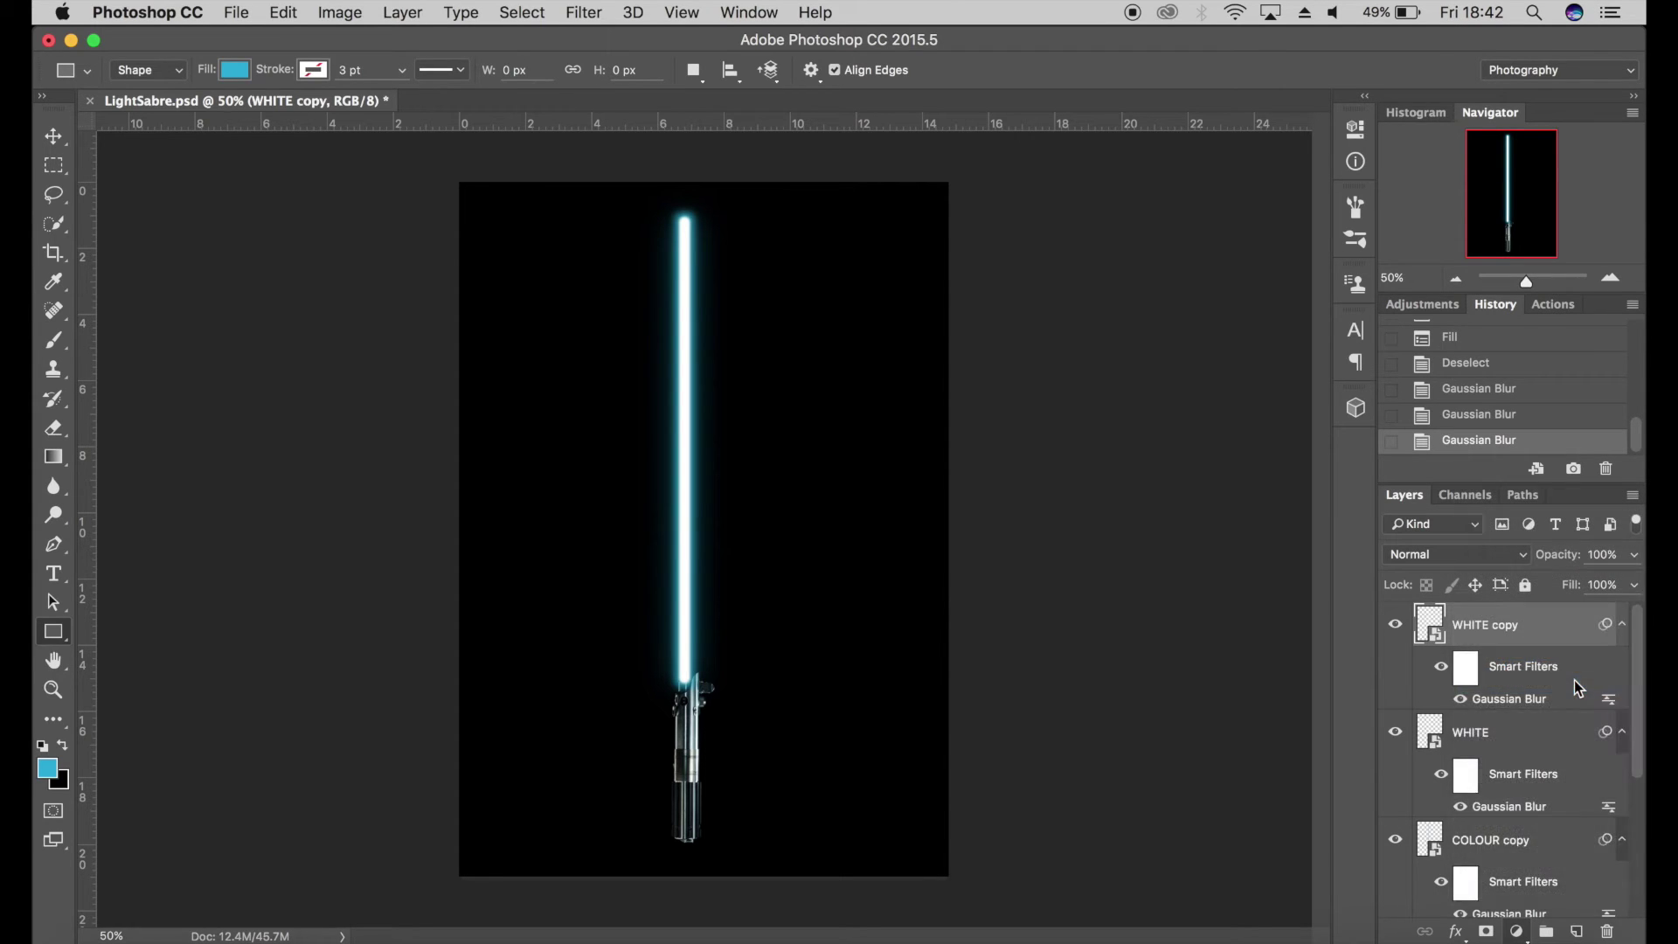
click(1272, 282)
text(20)
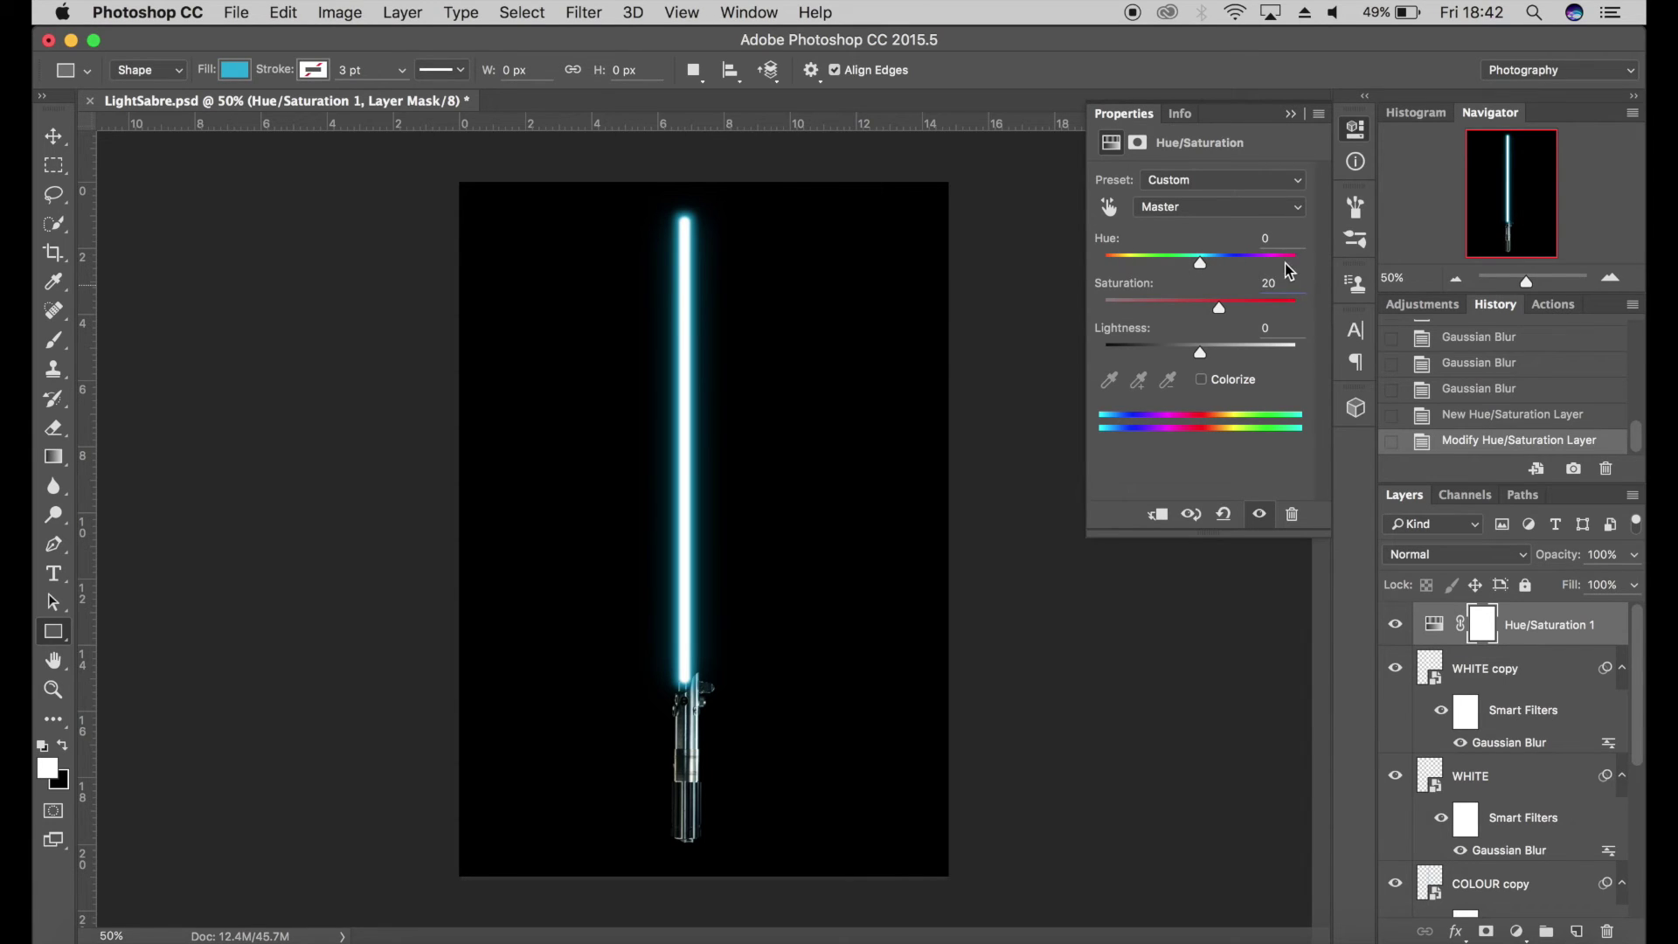
drag(1200, 262, 1102, 257)
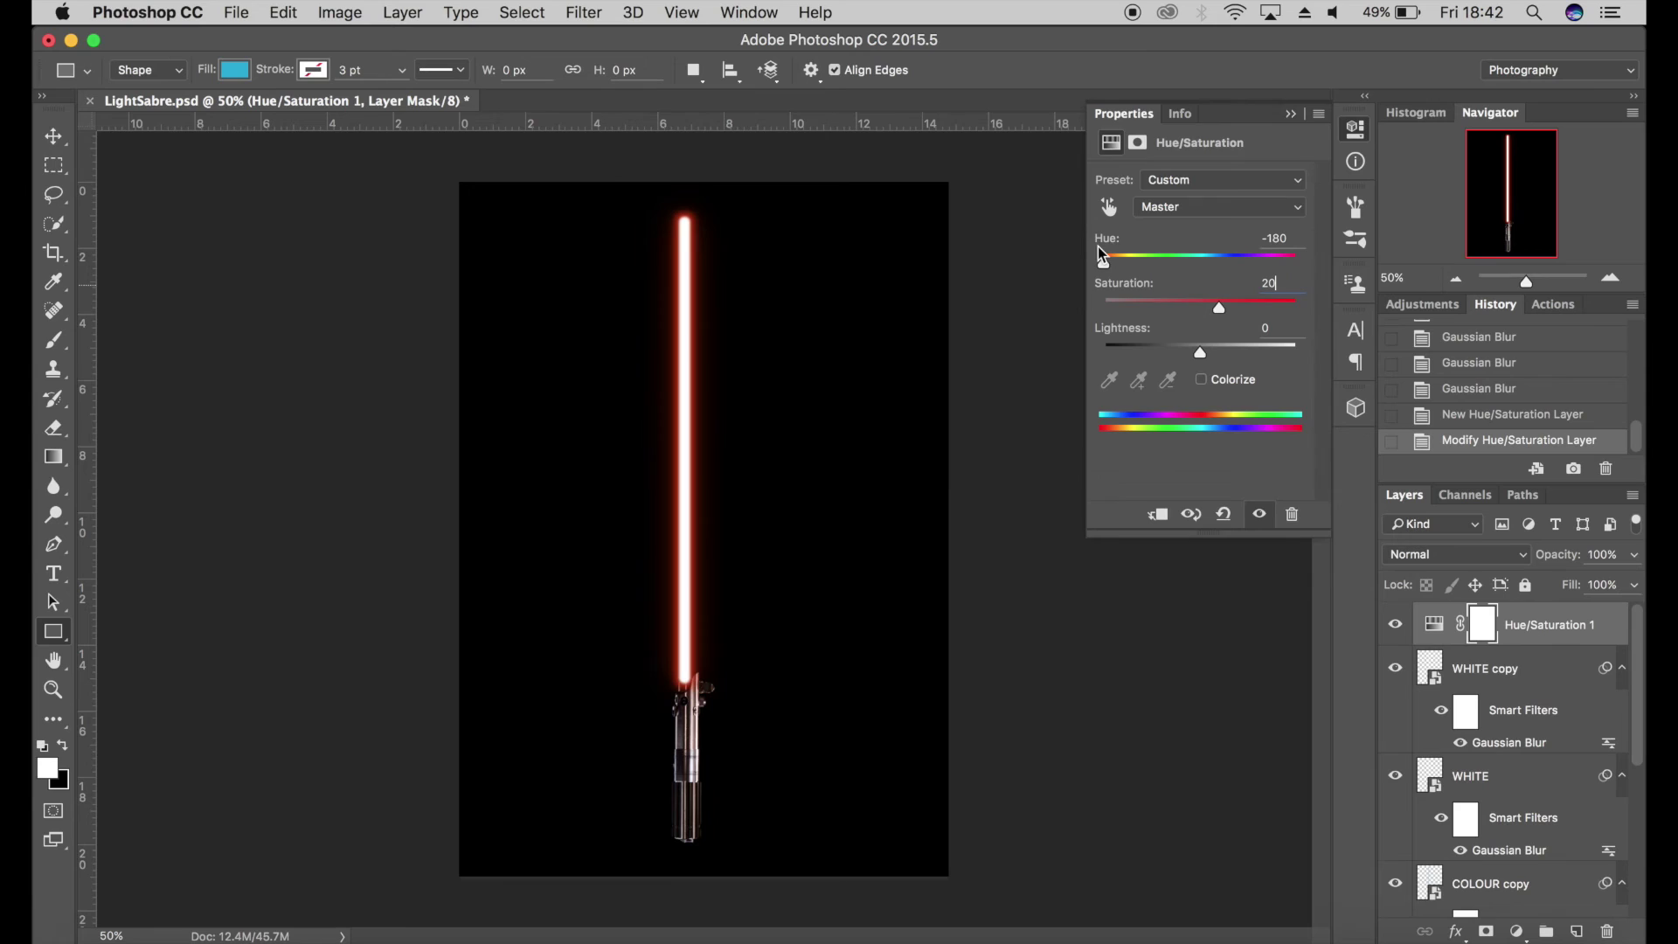
click(1290, 114)
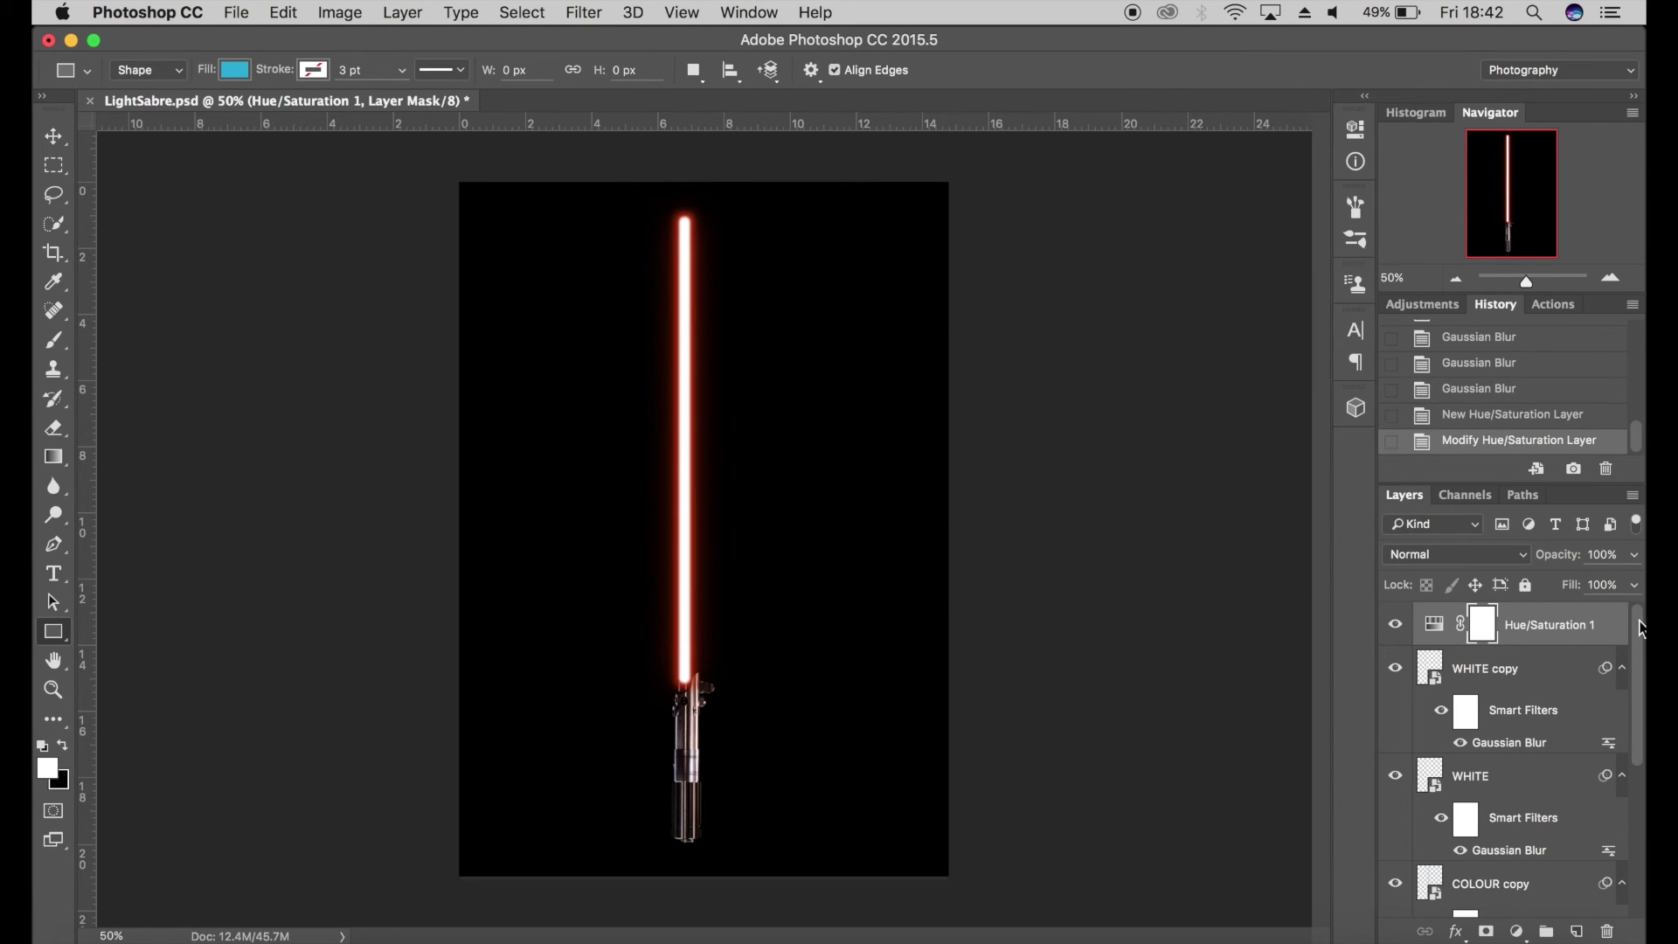
drag(1641, 630, 1642, 778)
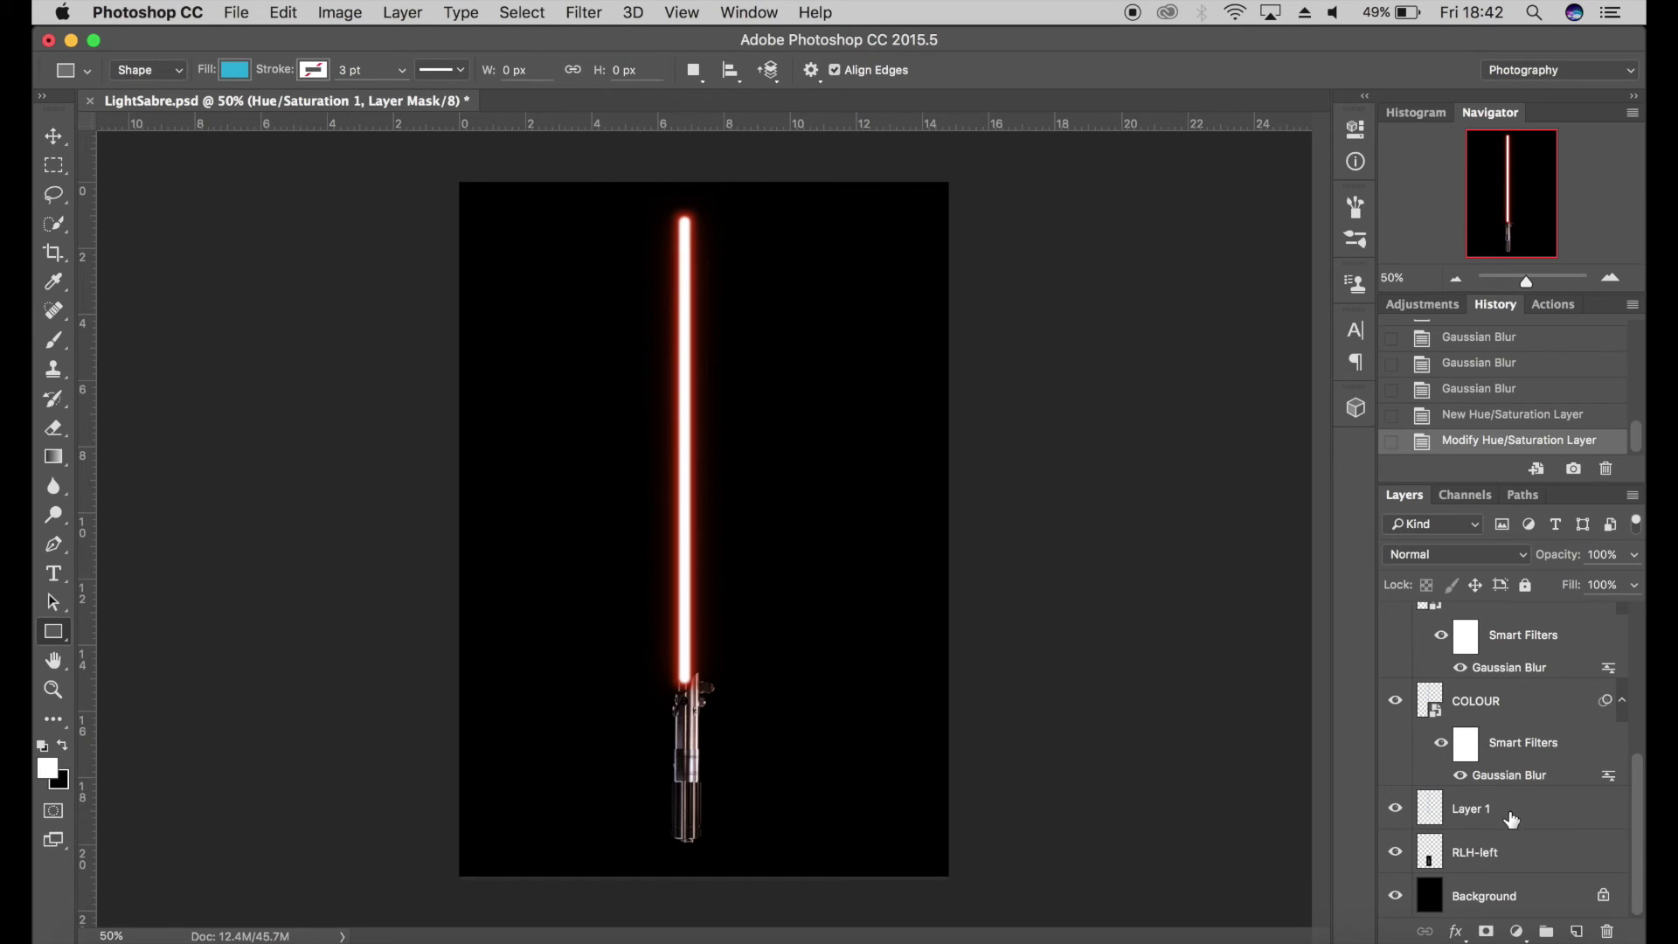
Select the layers from Hue/Saturation 1 down to Layer 1 and group them with Cmd+G
shift+click(1512, 820)
key(super+g)
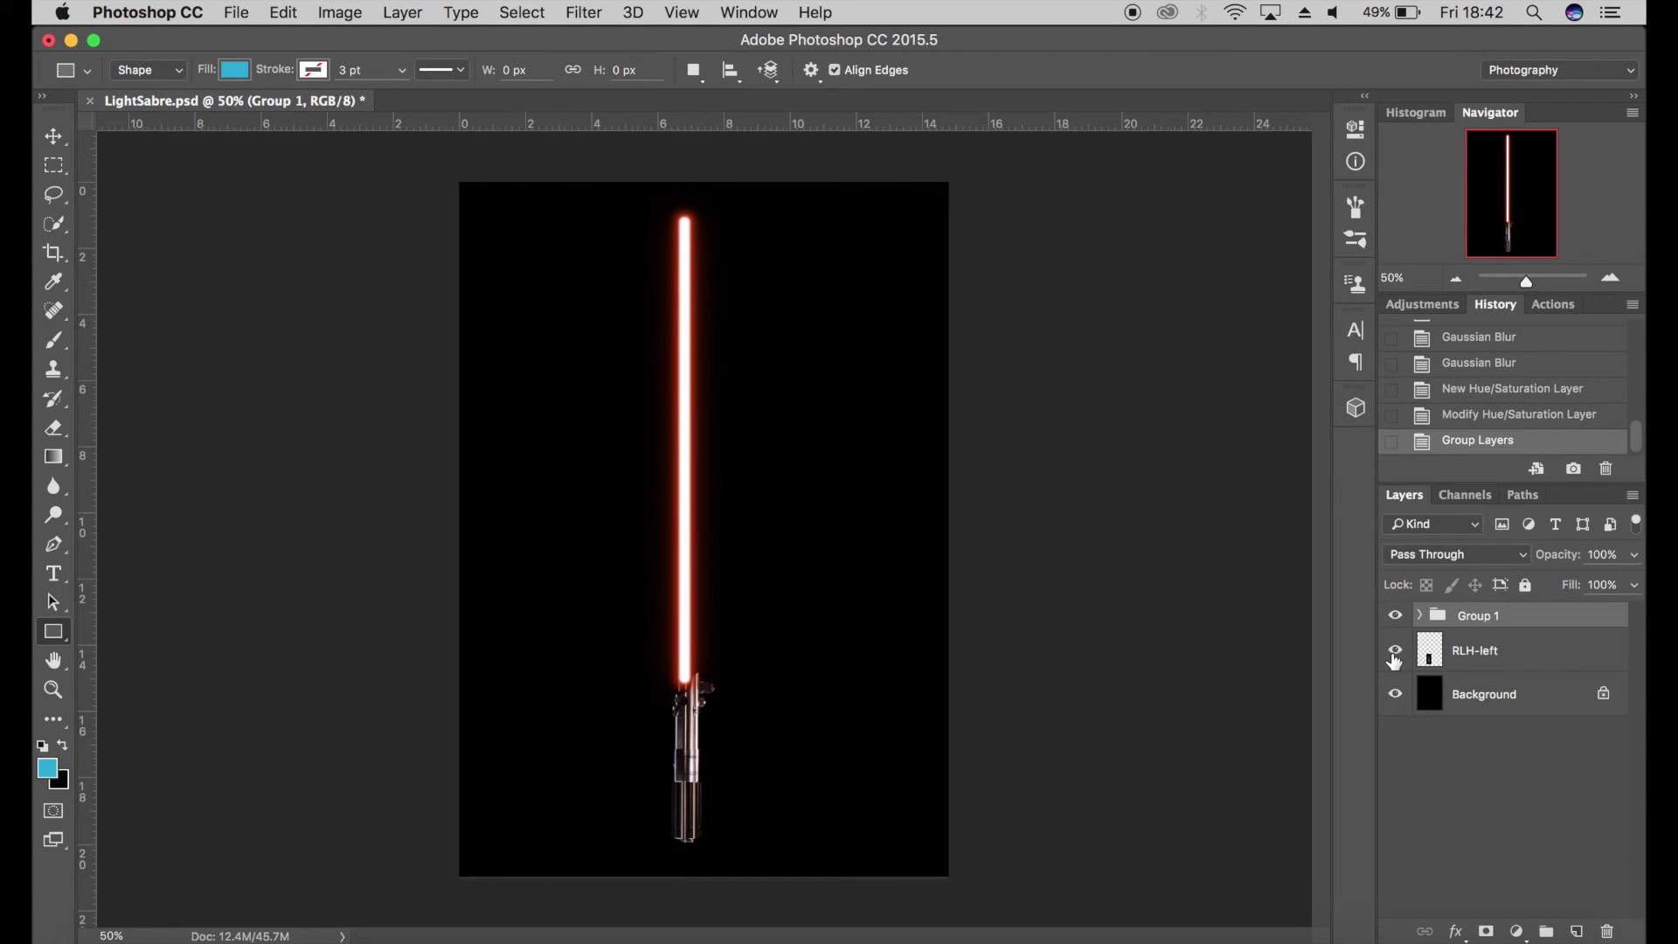
drag(1395, 650, 1393, 710)
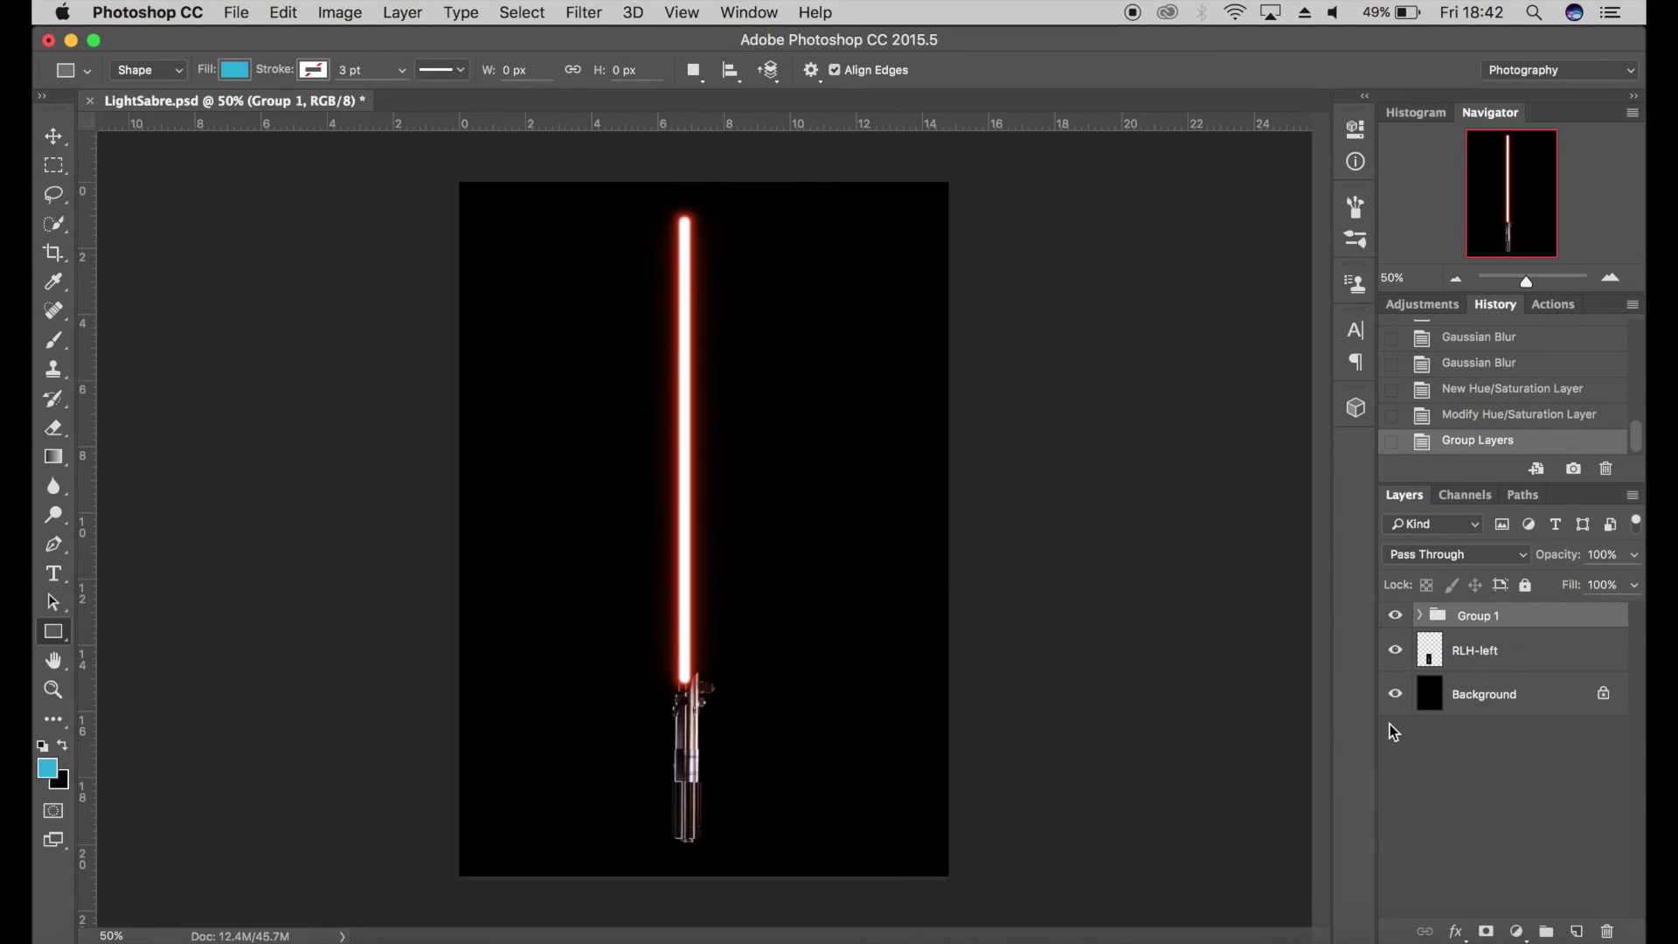